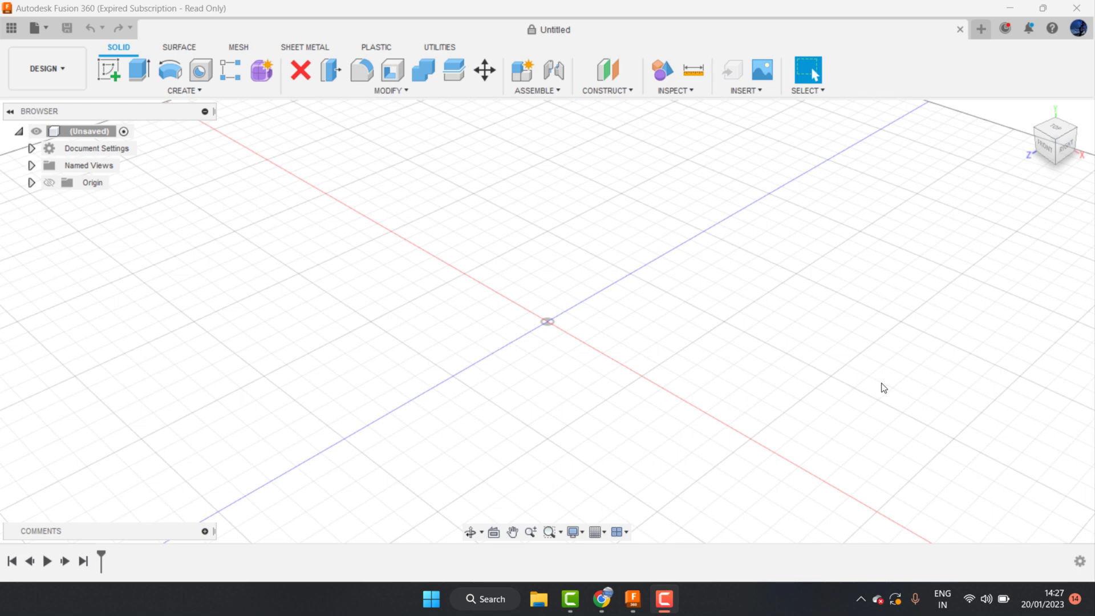
Bring Fusion 360 to the front and start a new sketch so the origin planes appear
left_click(433, 236)
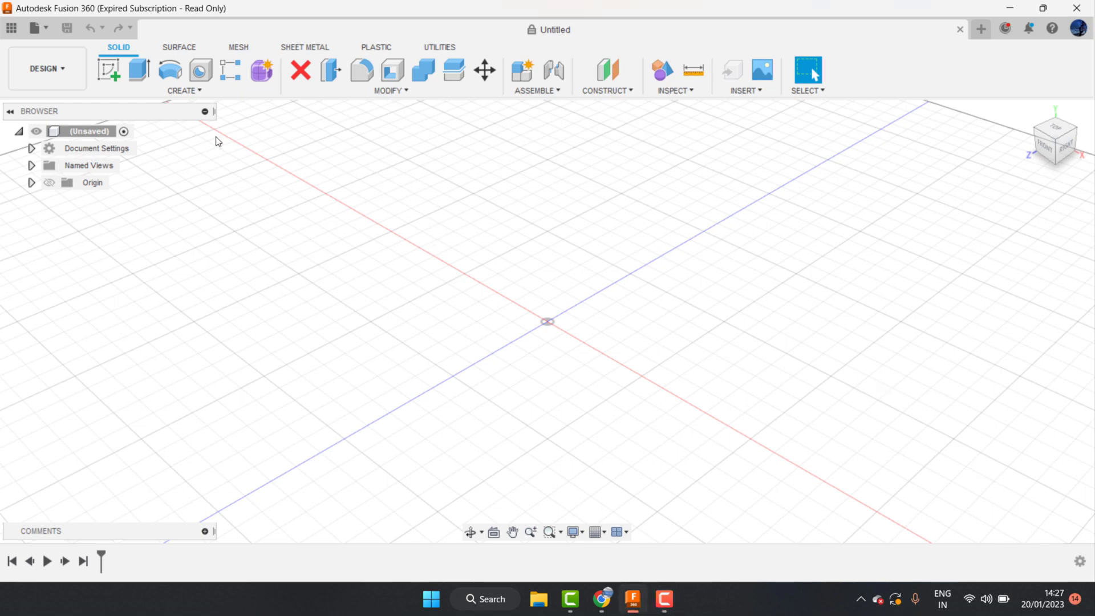
left_click(107, 81)
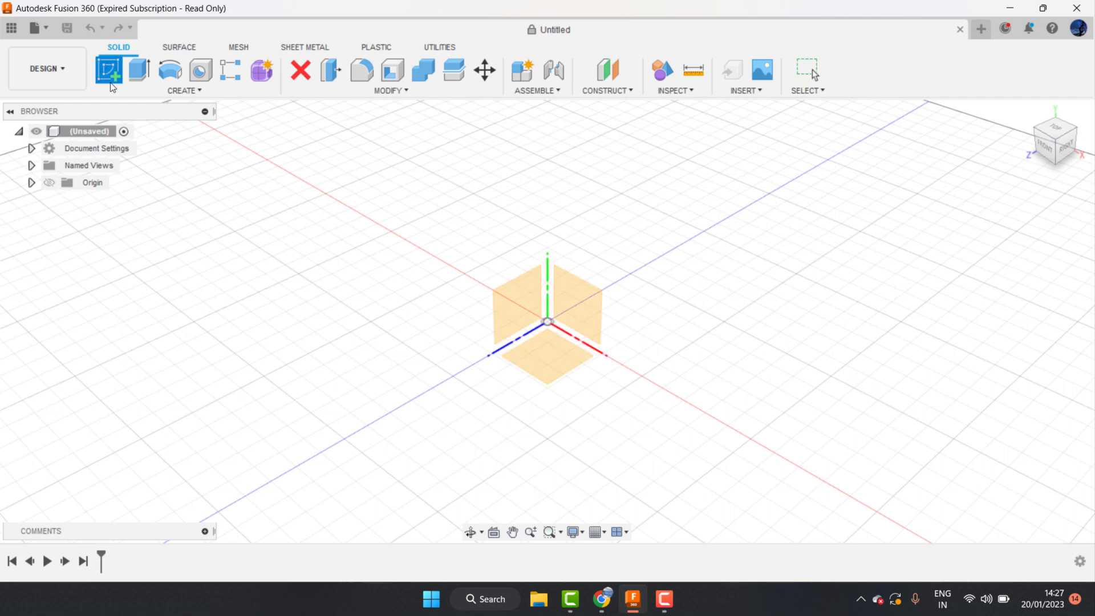
Sketch a 50 mm diameter circle centred on the origin of the ground plane, then finish the sketch
left_click(546, 356)
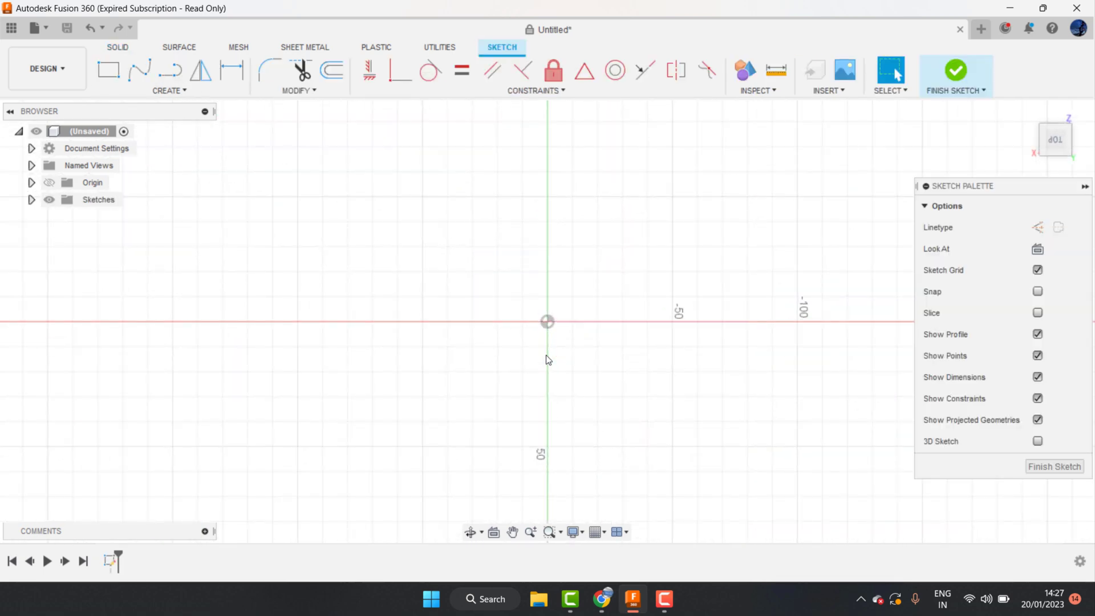
left_click(170, 90)
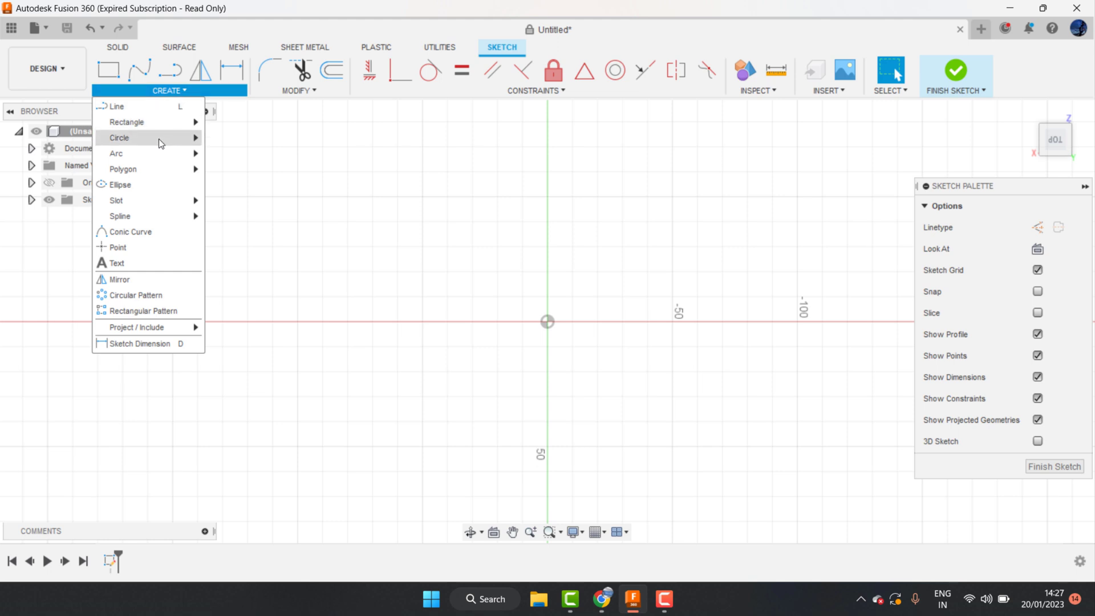
mouse_move(136, 138)
left_click(282, 140)
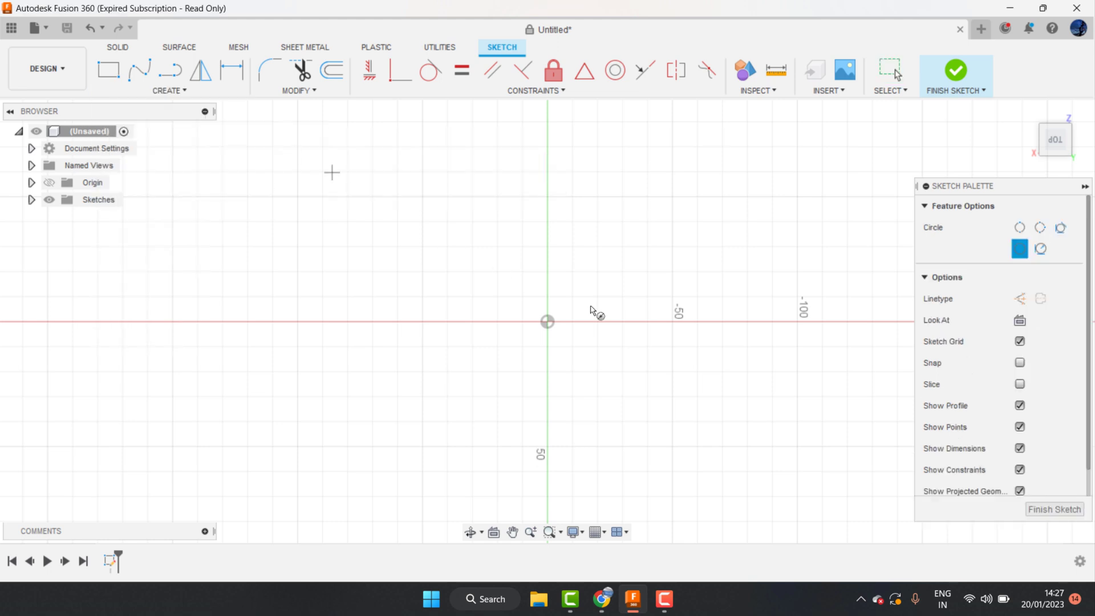
left_click(547, 321)
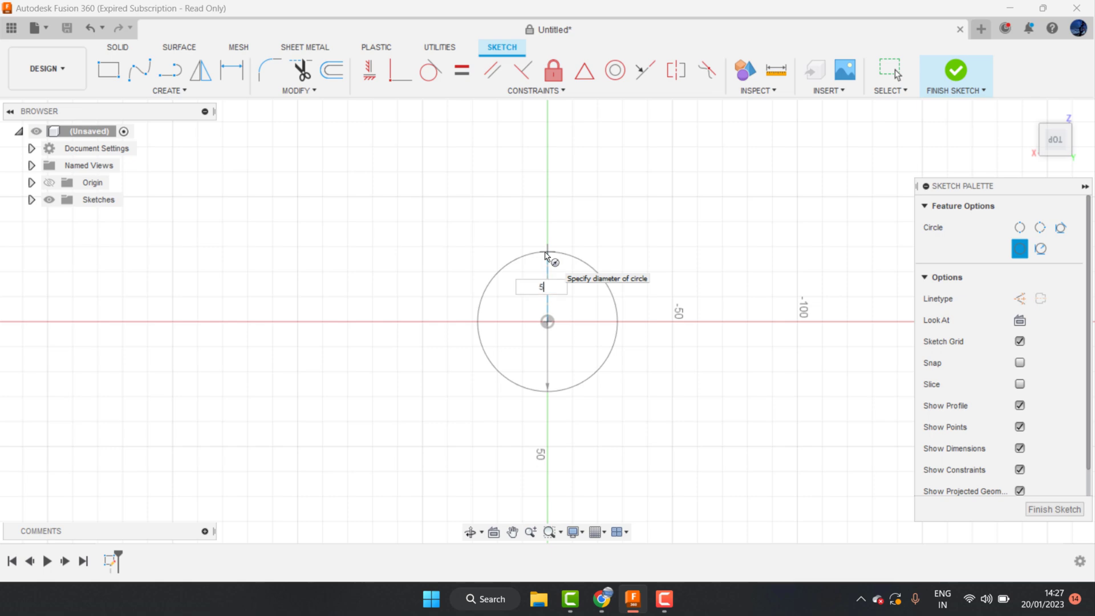
type("50")
key("Return")
key("Escape")
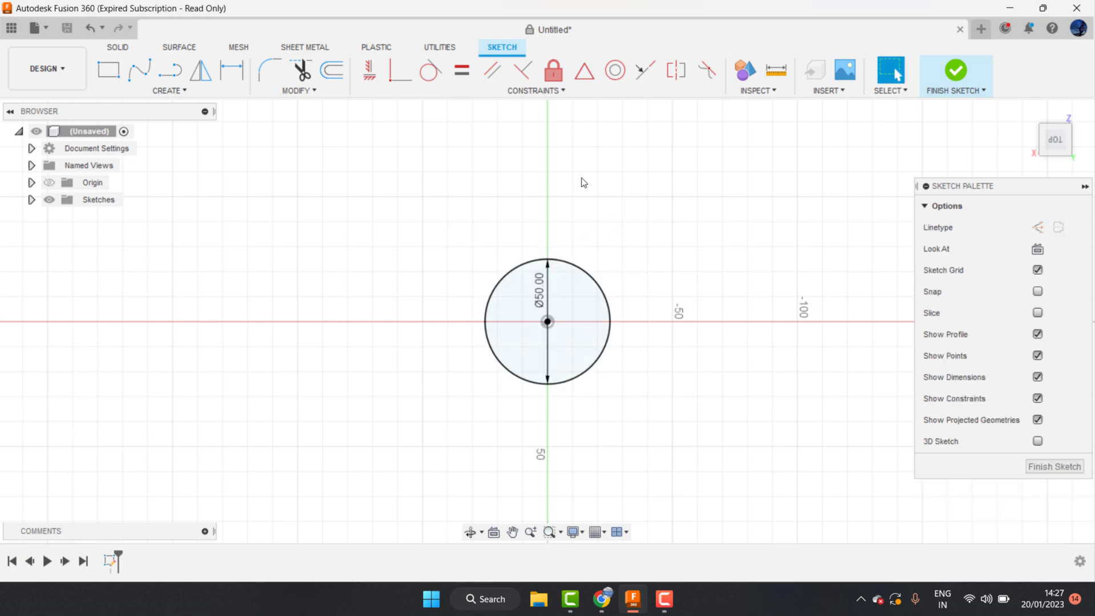
left_click(962, 73)
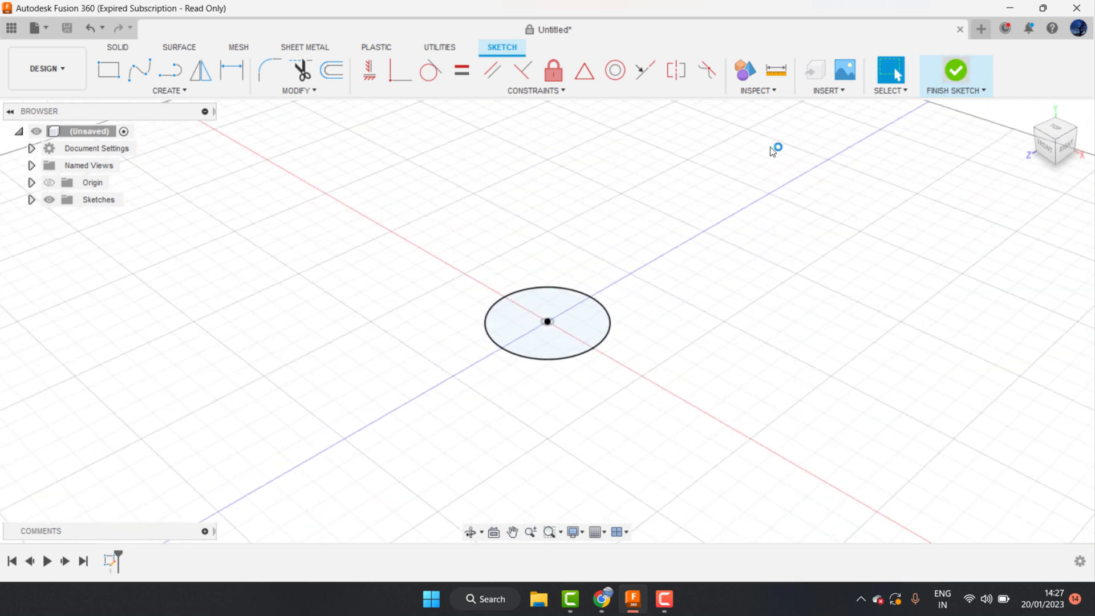
Extrude the circle profile 50 mm into a new cylinder body
key("e")
left_click(584, 327)
left_click(567, 320)
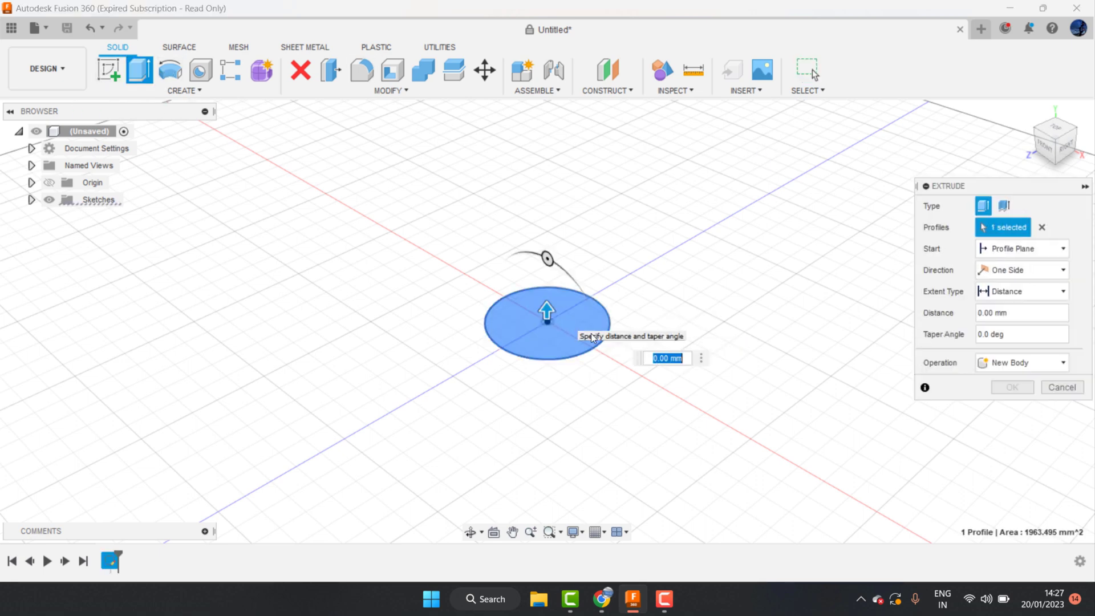
type("50")
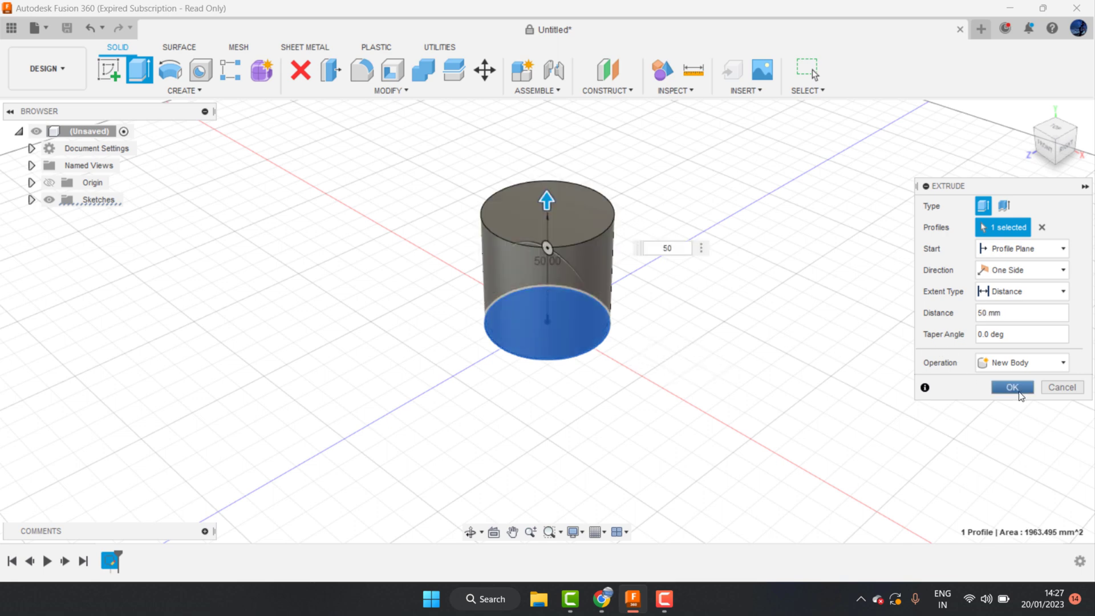
left_click(1012, 387)
middle_click_drag(850, 339, 696, 269, "shift")
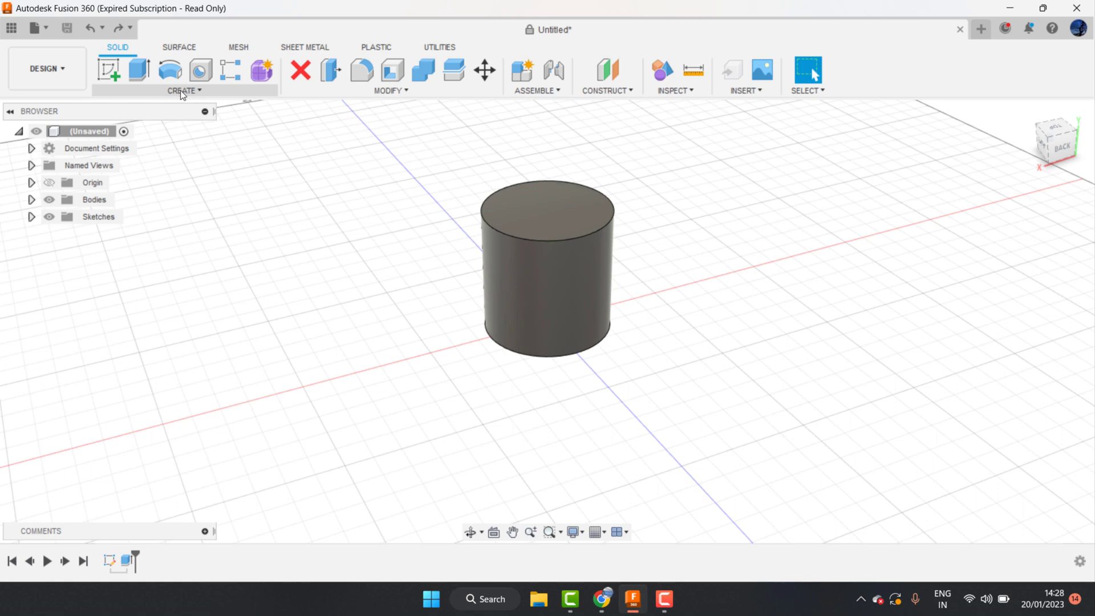
Start a coil on the ground plane, centred at the origin, with 50 mm diameter
left_click(200, 92)
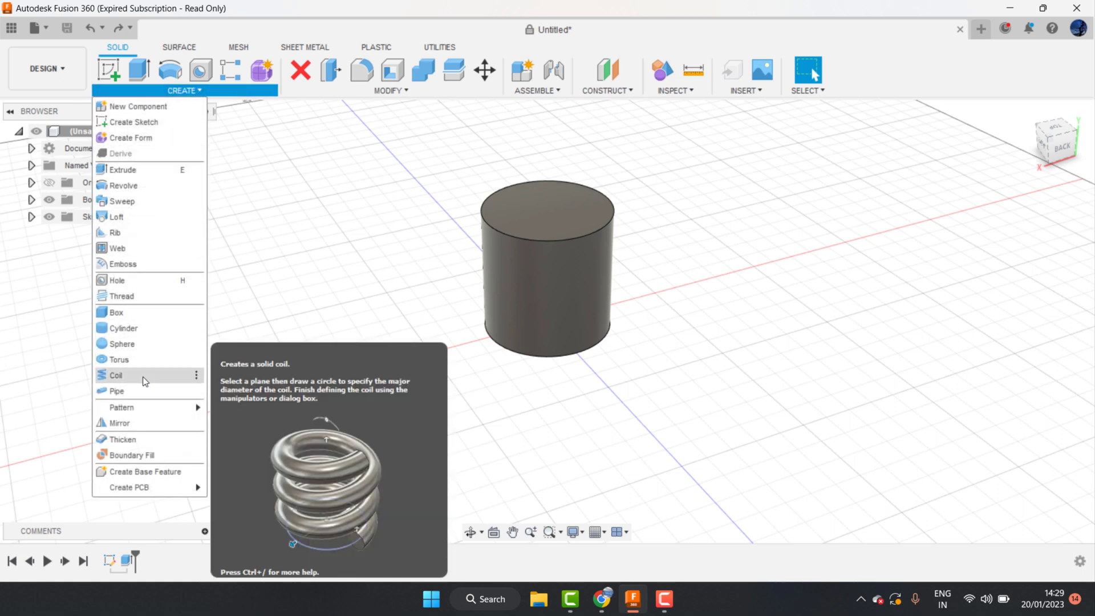
left_click(142, 376)
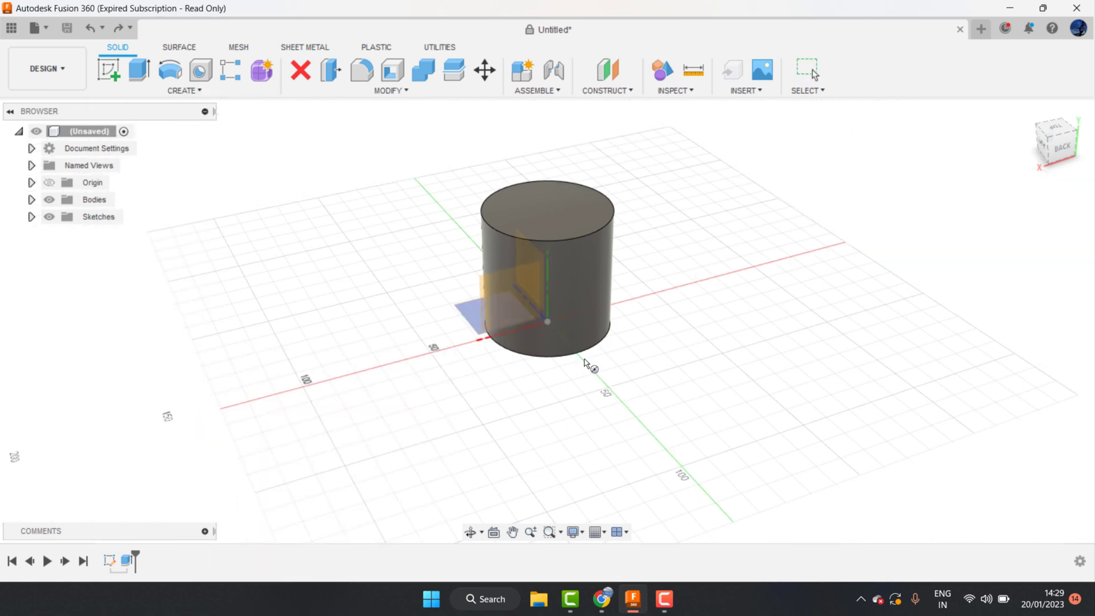
left_click(472, 322)
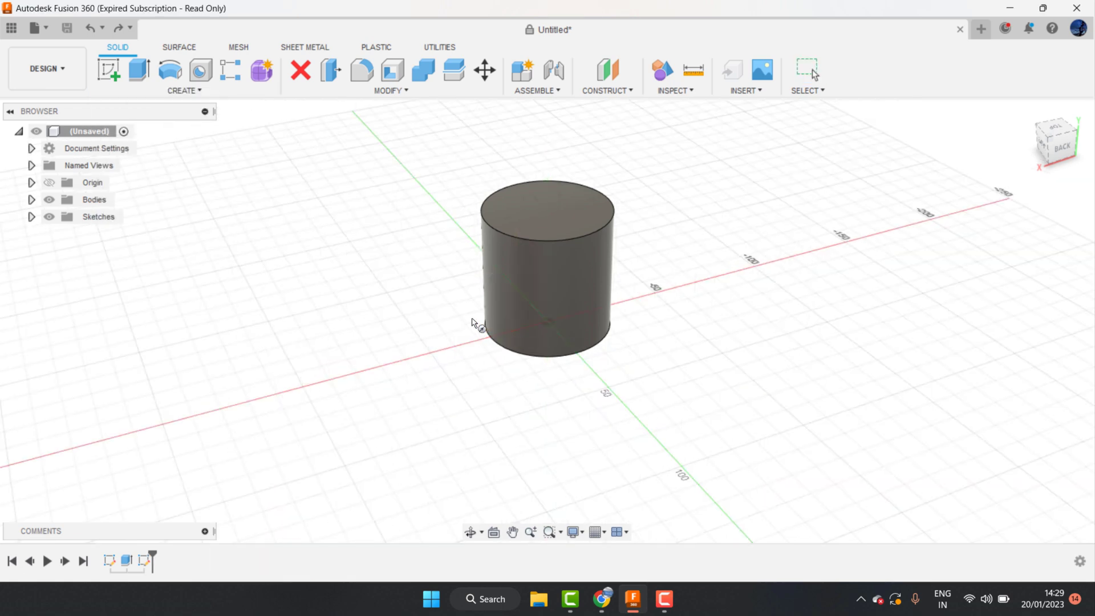
left_click(552, 320)
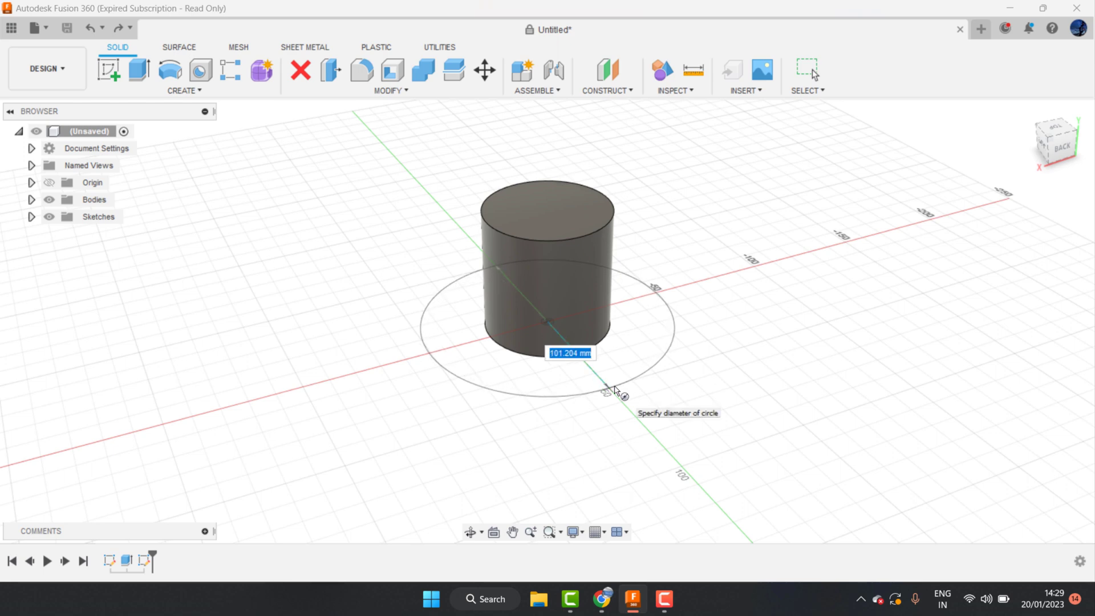
type("50")
key("Return")
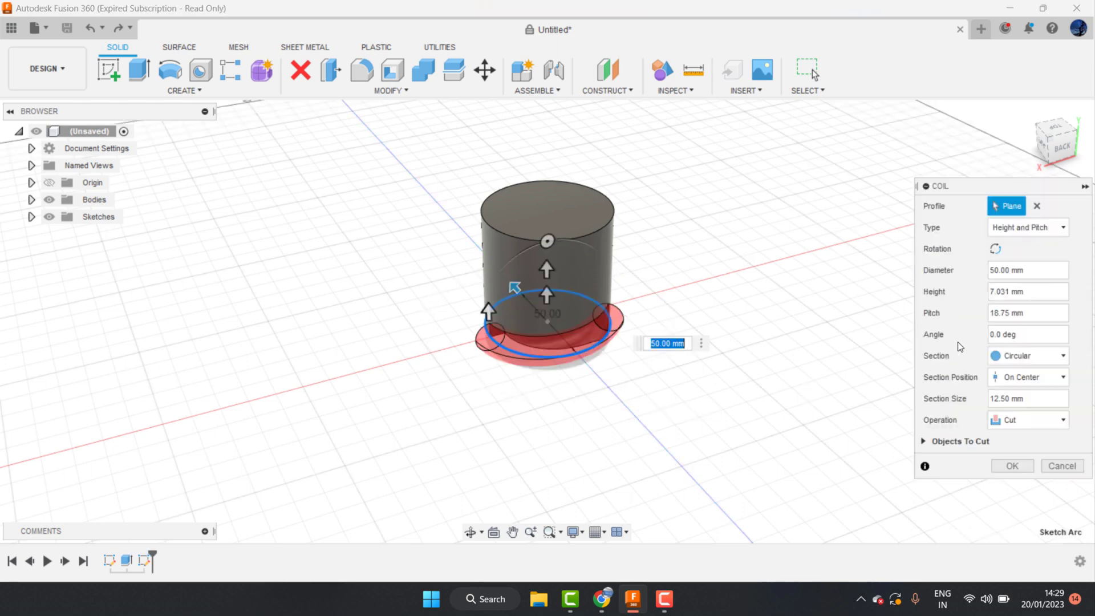
Set the coil type to Revolution and Height and the section size to 5 mm
left_click(1021, 220)
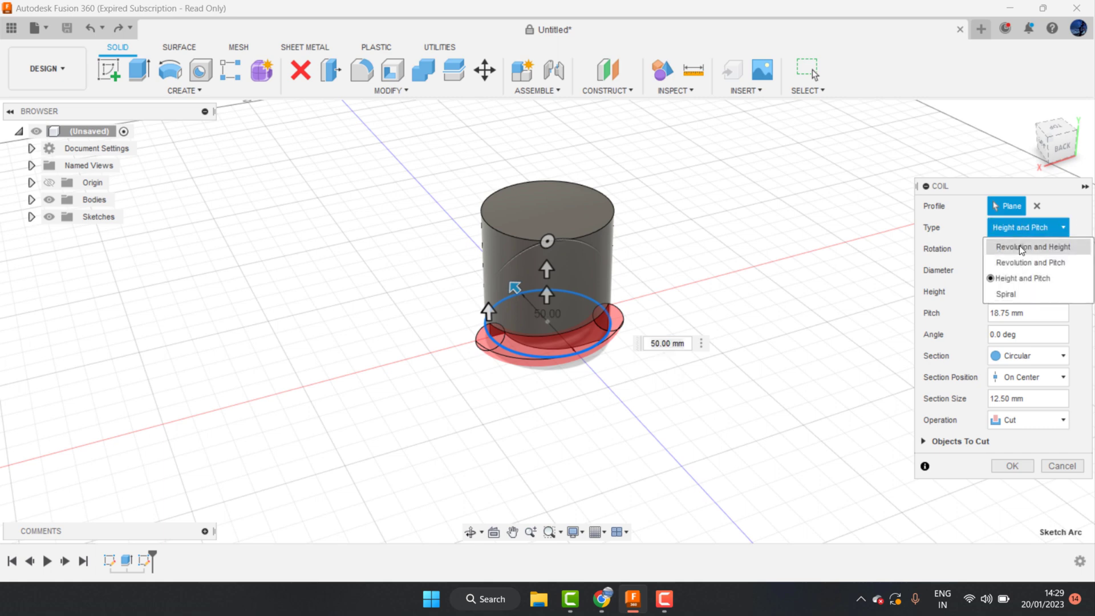
left_click(1018, 245)
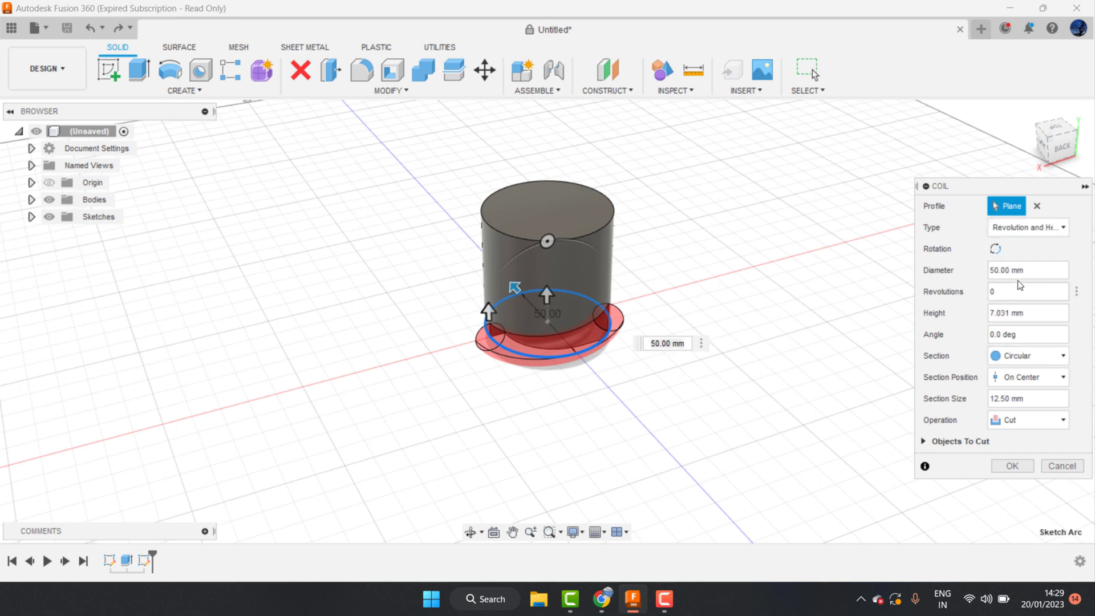
left_click(1029, 229)
left_click(1011, 246)
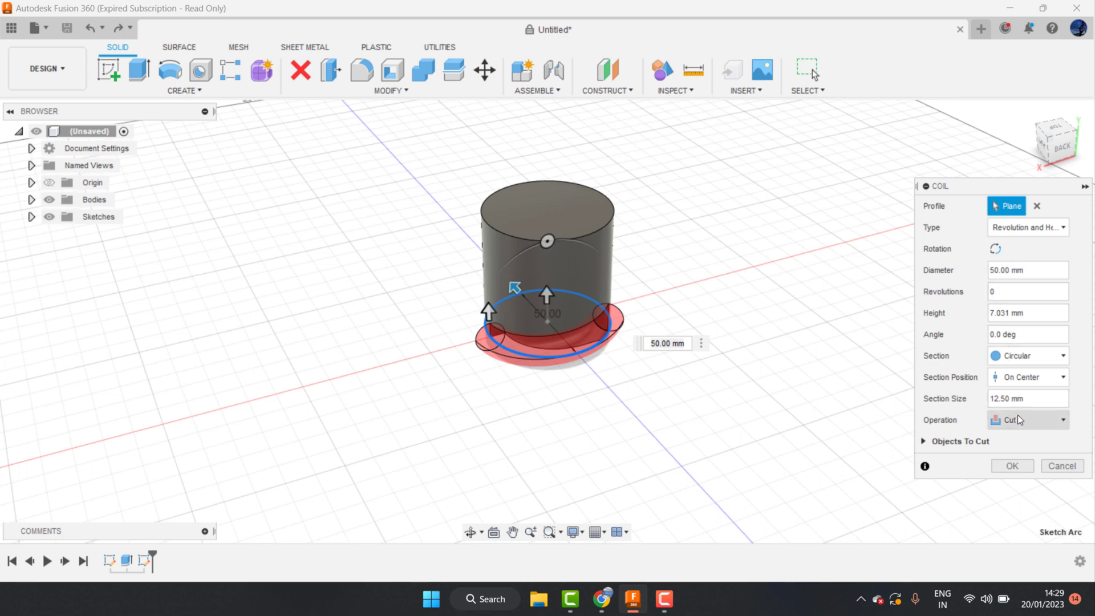
left_click(1029, 402)
left_click_drag(1031, 406, 988, 403)
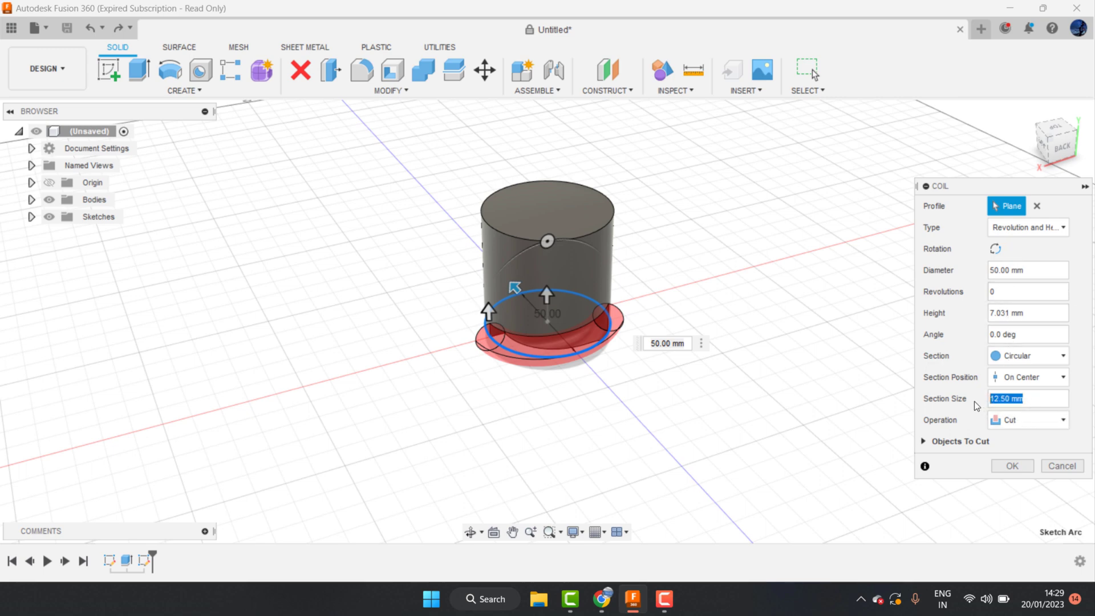
type("5")
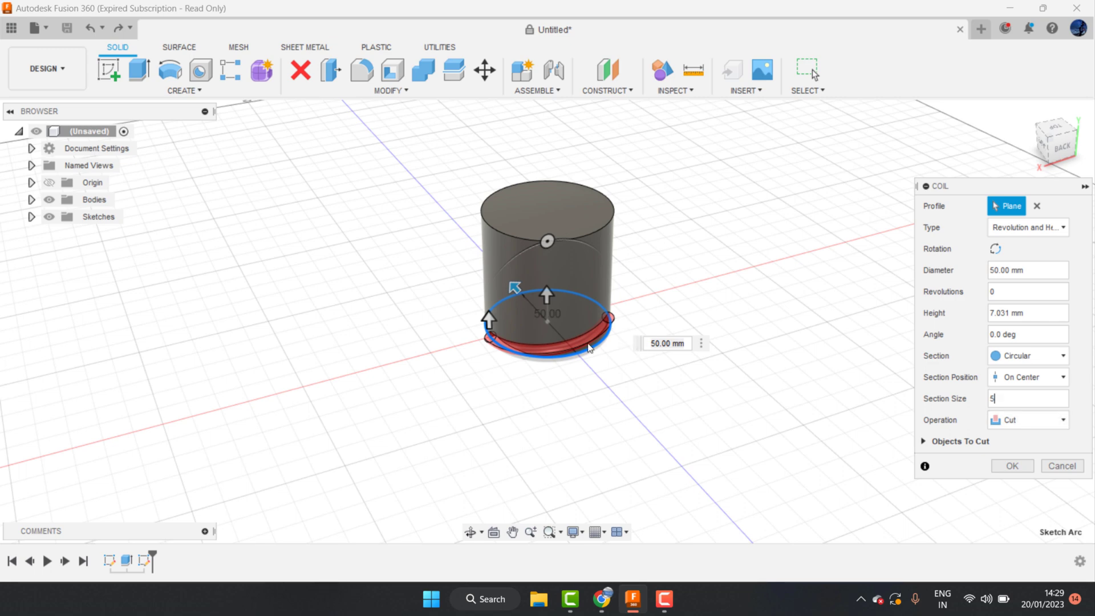
Make the coil a New Body with a square section and drag its height to 40 mm
left_click(1028, 421)
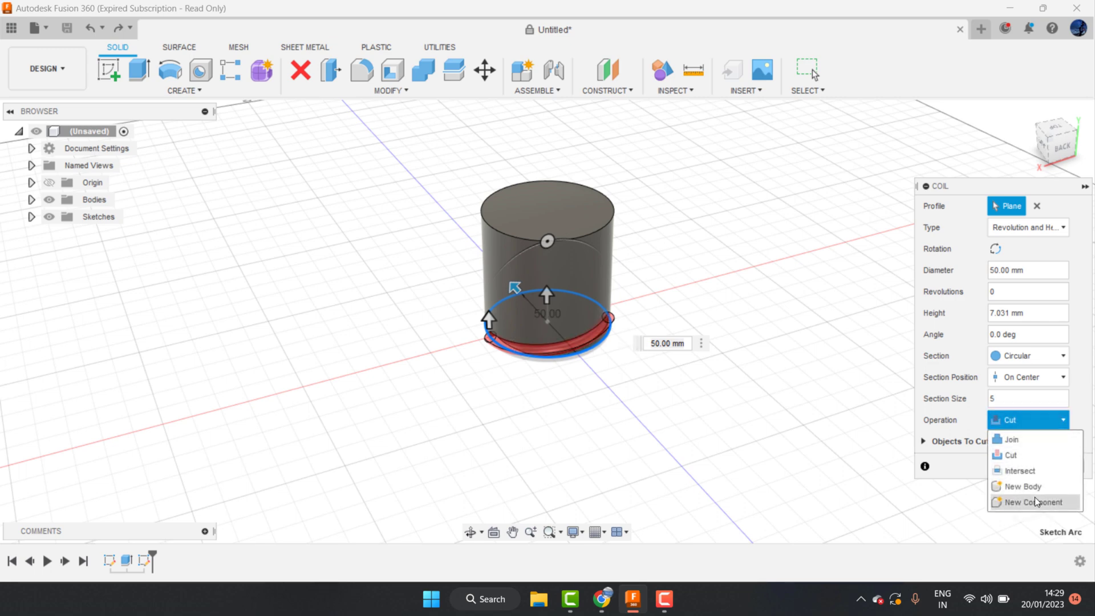
left_click(1018, 487)
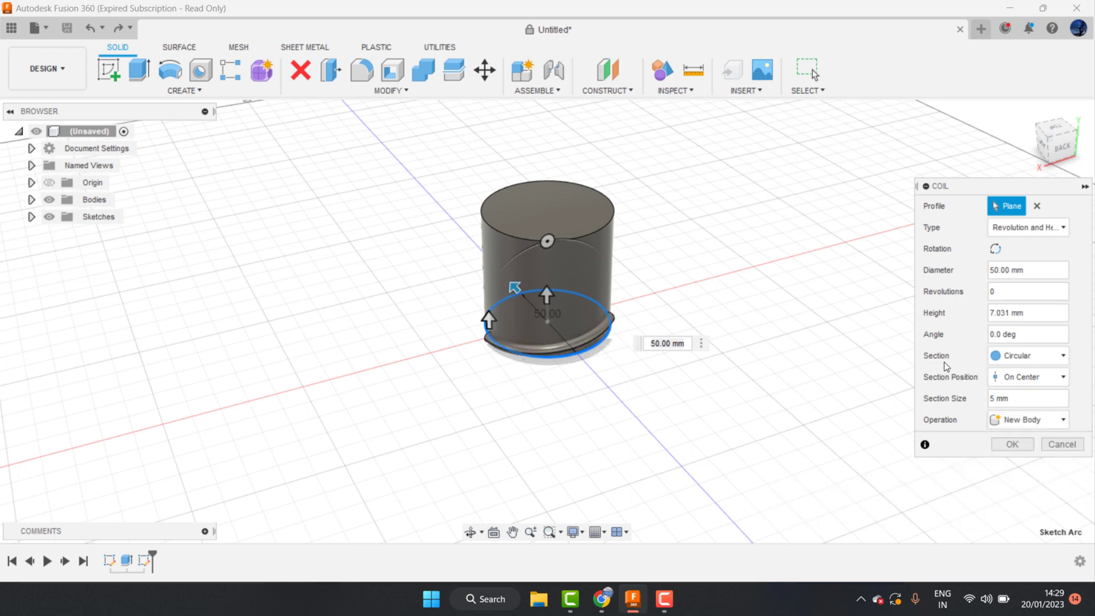
left_click(1007, 358)
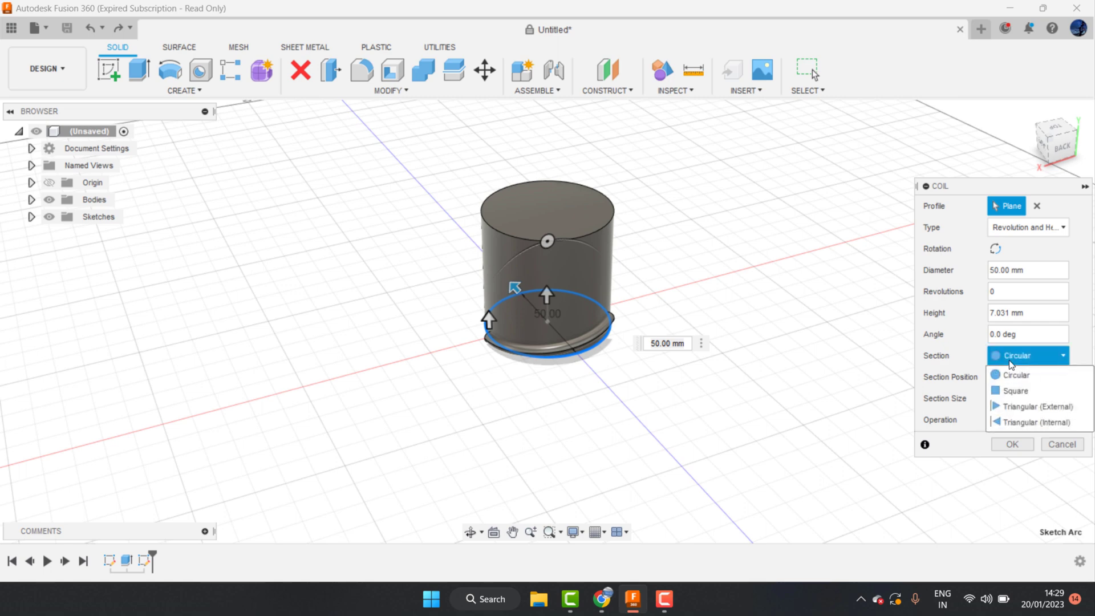
left_click(1030, 392)
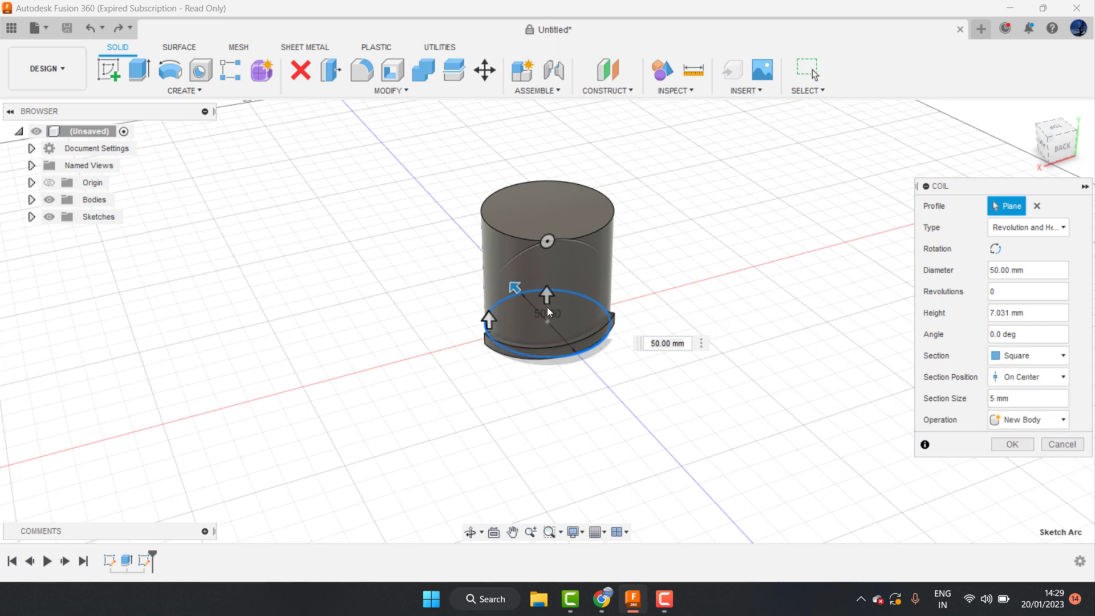
left_click_drag(547, 293, 552, 212)
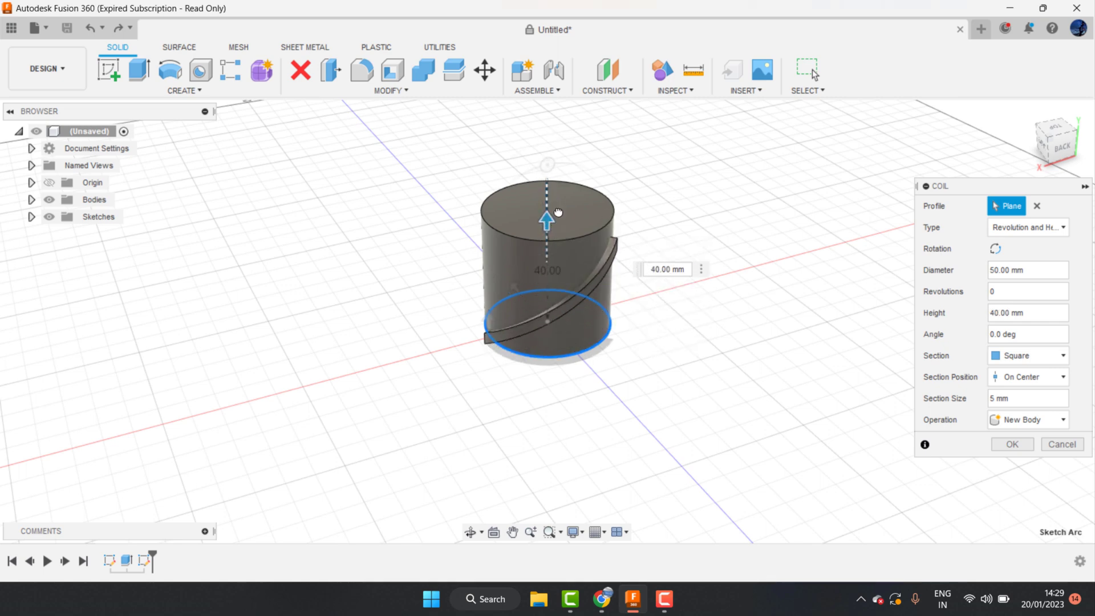
Orbit around the coil preview and switch the coil type to Height and Pitch
left_click(469, 531)
left_click_drag(481, 295, 556, 350)
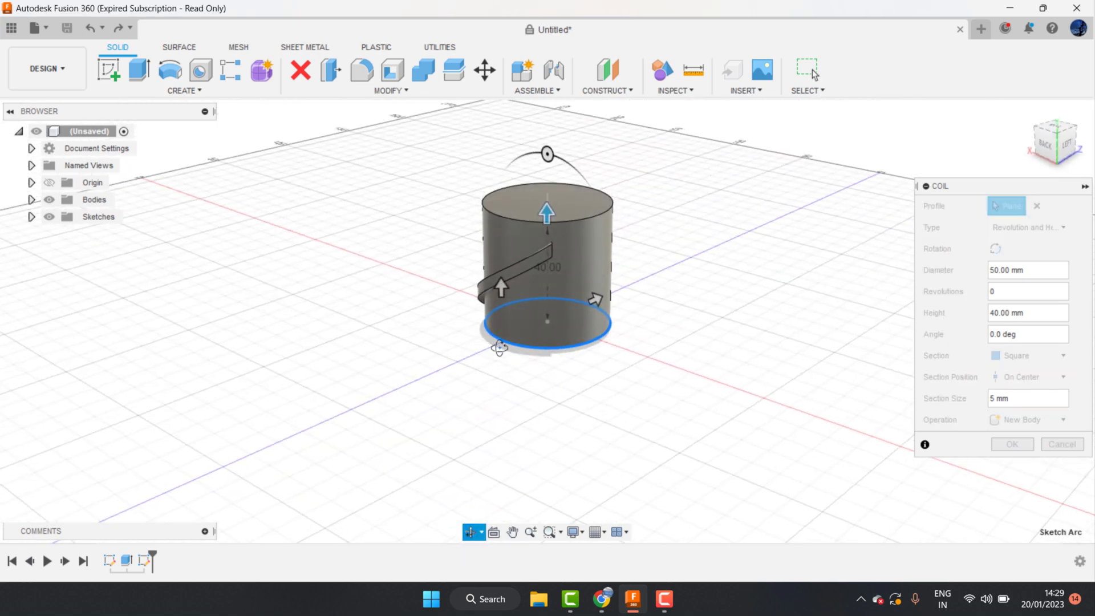
right_click(628, 286)
left_click(687, 283)
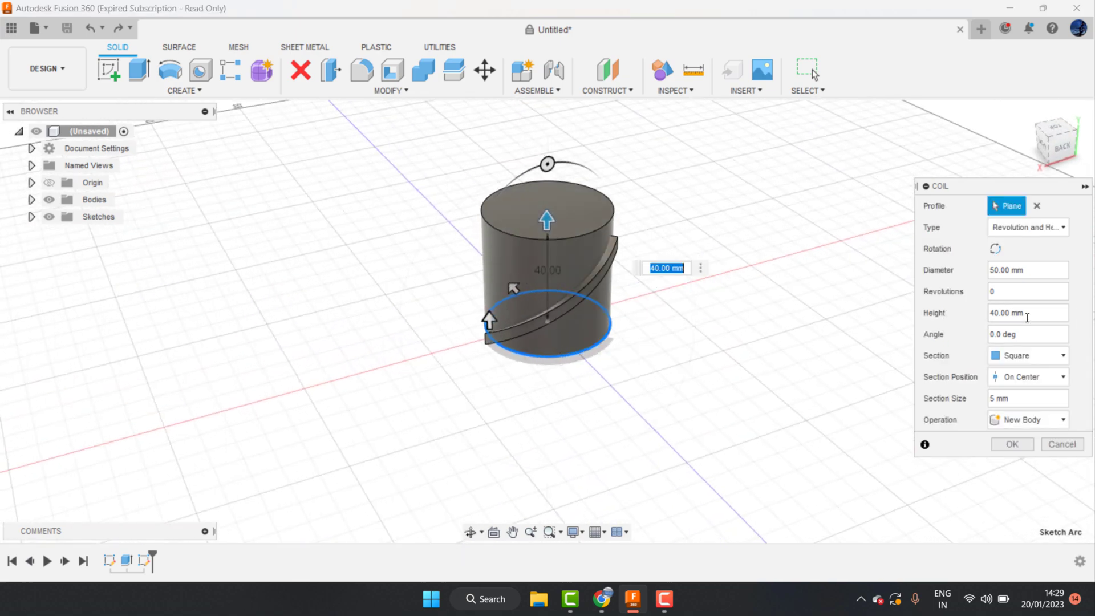
left_click(1026, 228)
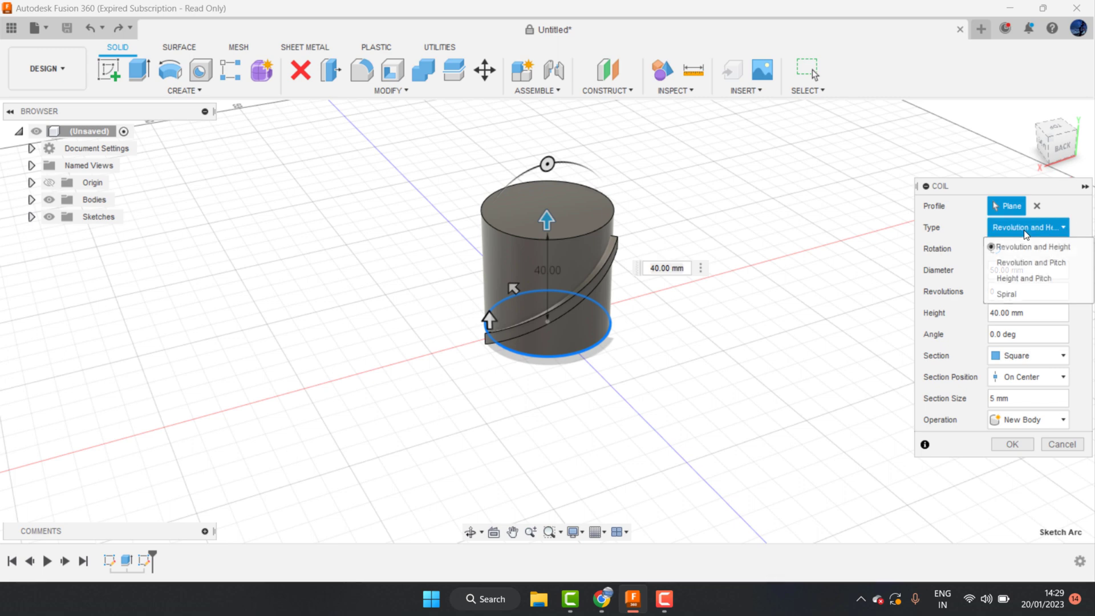
left_click(1020, 278)
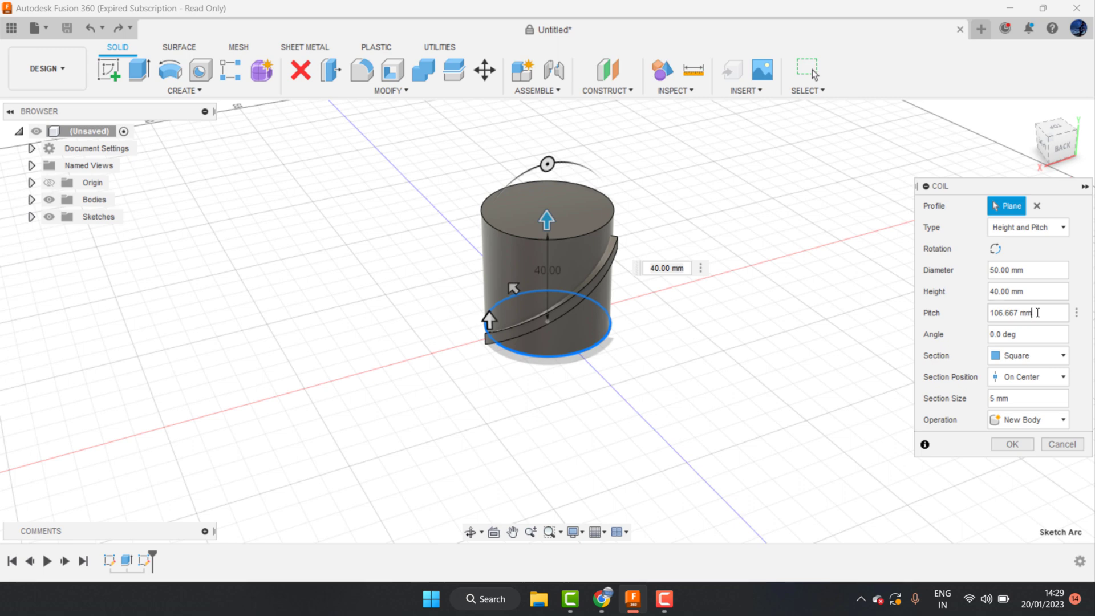
Try coil pitches of 150 and then 200 mm, checking each preview by orbiting
left_click(469, 531)
left_click_drag(521, 415, 488, 395)
right_click(648, 294)
left_click(707, 281)
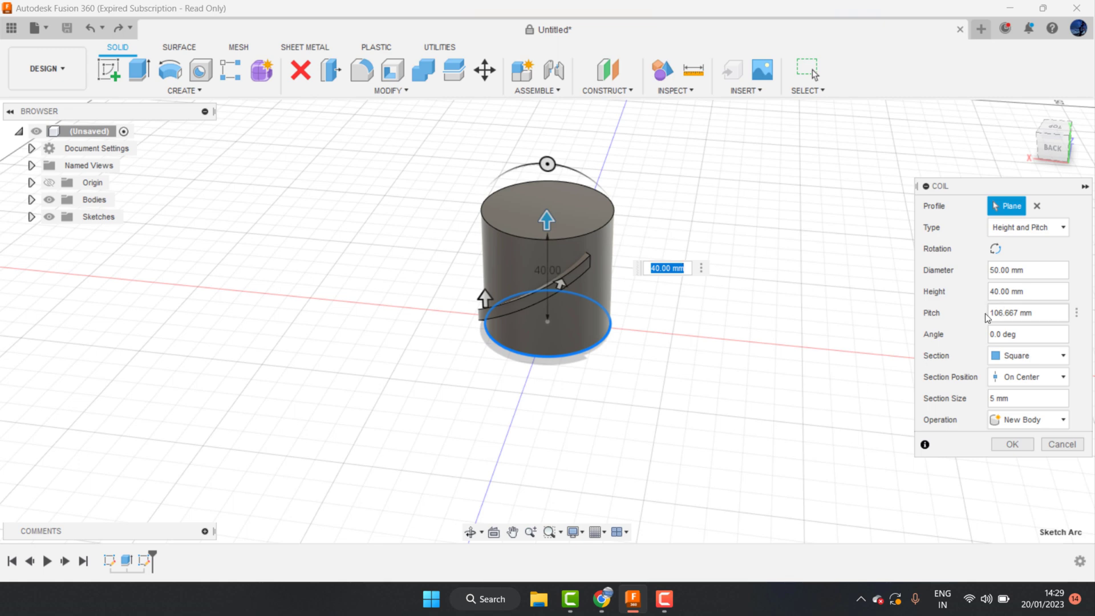
left_click_drag(1042, 313, 983, 317)
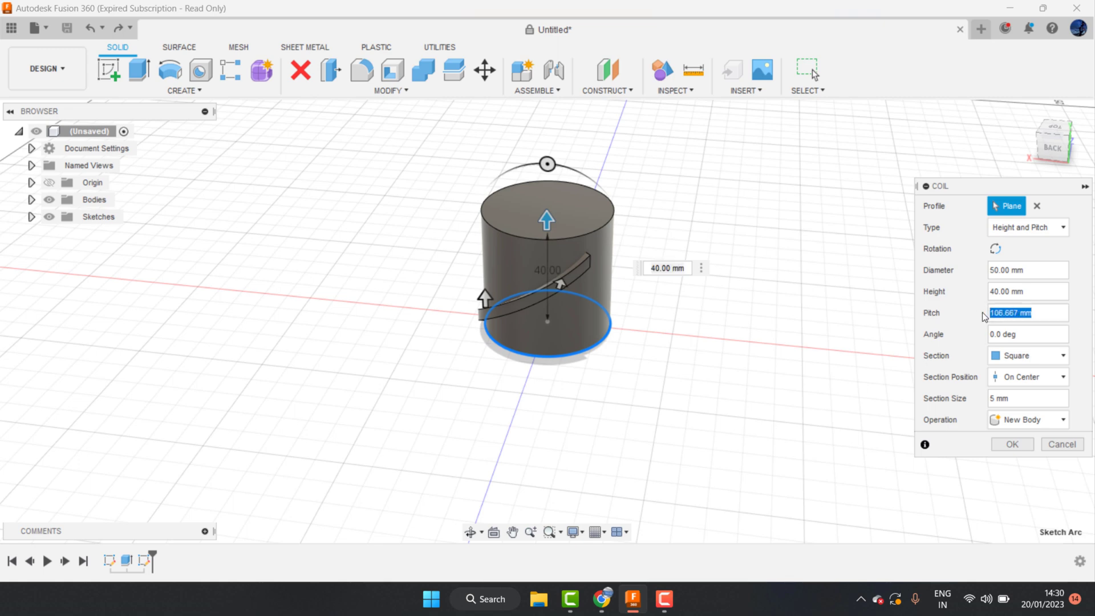
type("15")
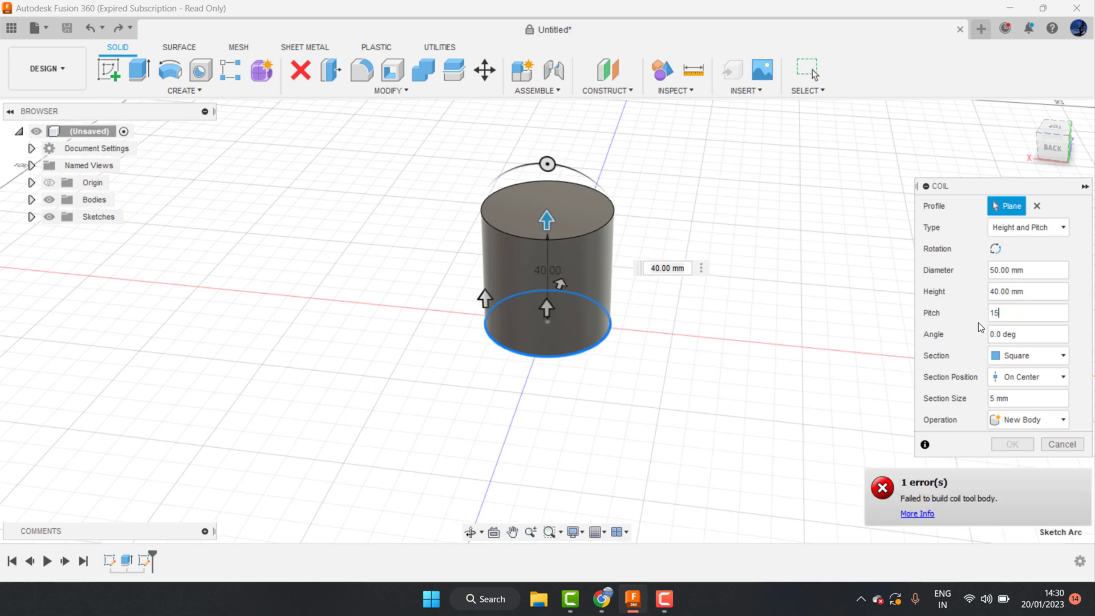
type("0")
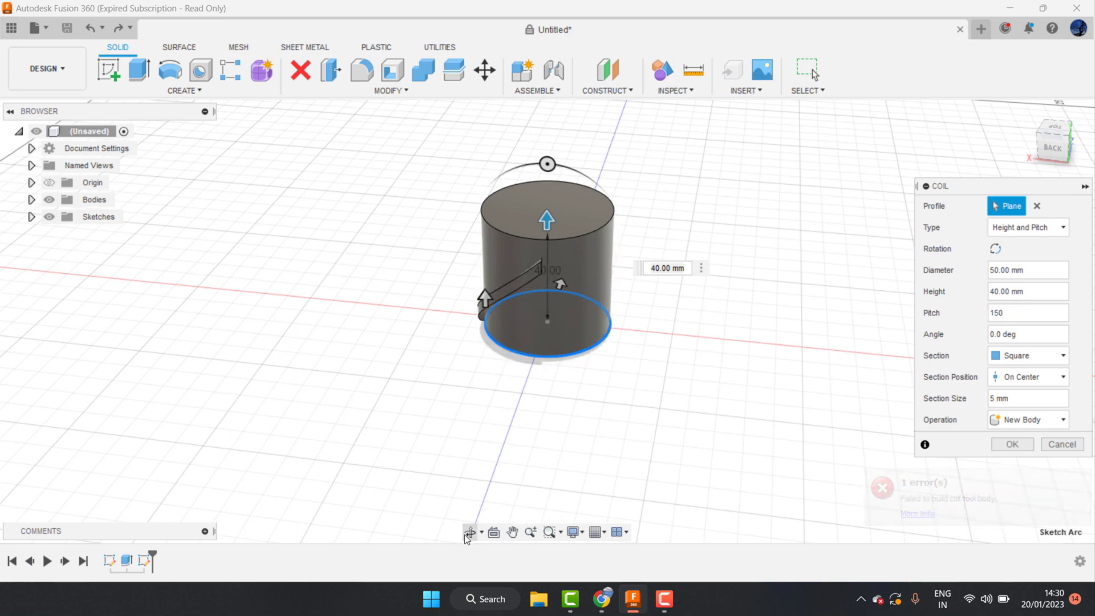
left_click(470, 531)
mouse_move(590, 357)
left_mouse_down()
mouse_move(633, 339)
mouse_move(591, 344)
mouse_move(652, 330)
mouse_move(699, 347)
mouse_move(609, 376)
mouse_move(632, 369)
left_mouse_up()
right_click(709, 307)
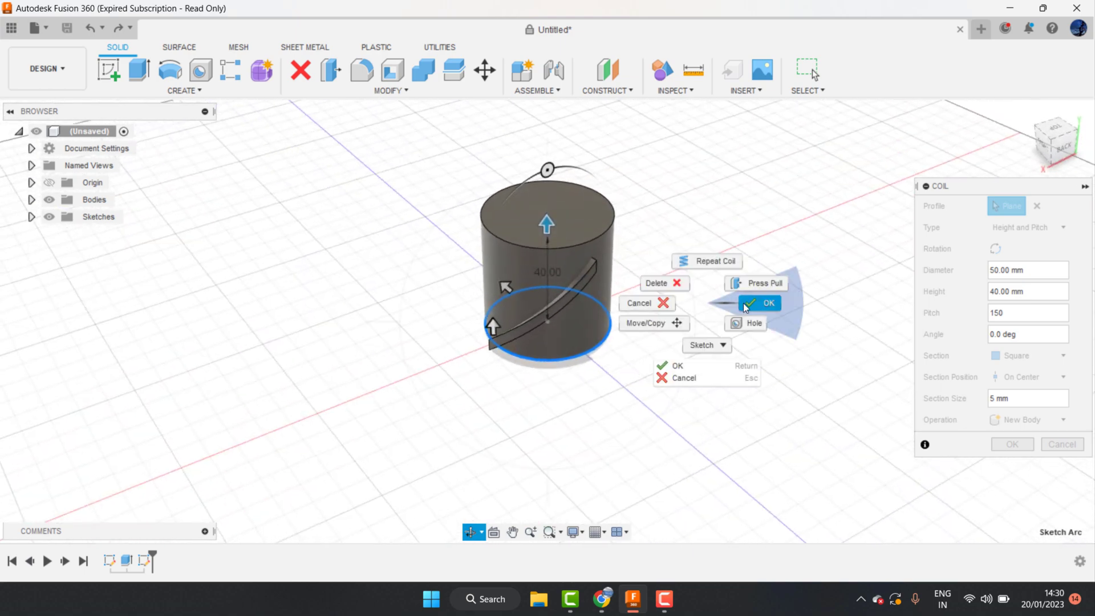
left_click(741, 303)
left_click(1011, 315)
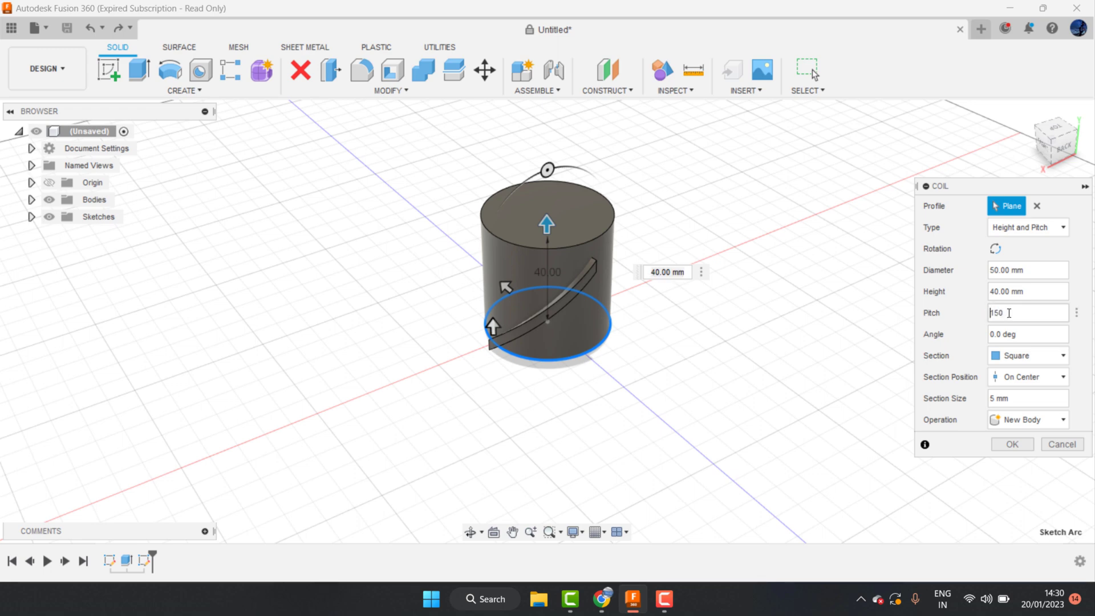
type("2")
type("00")
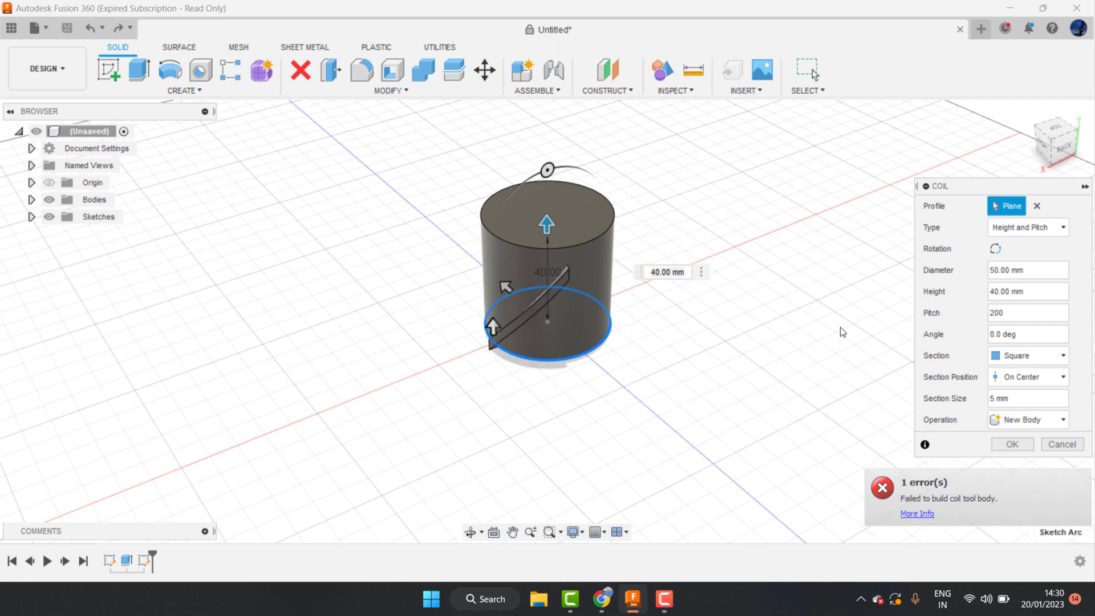
Set the coil pitch to 100 mm after another preview check
left_click(476, 531)
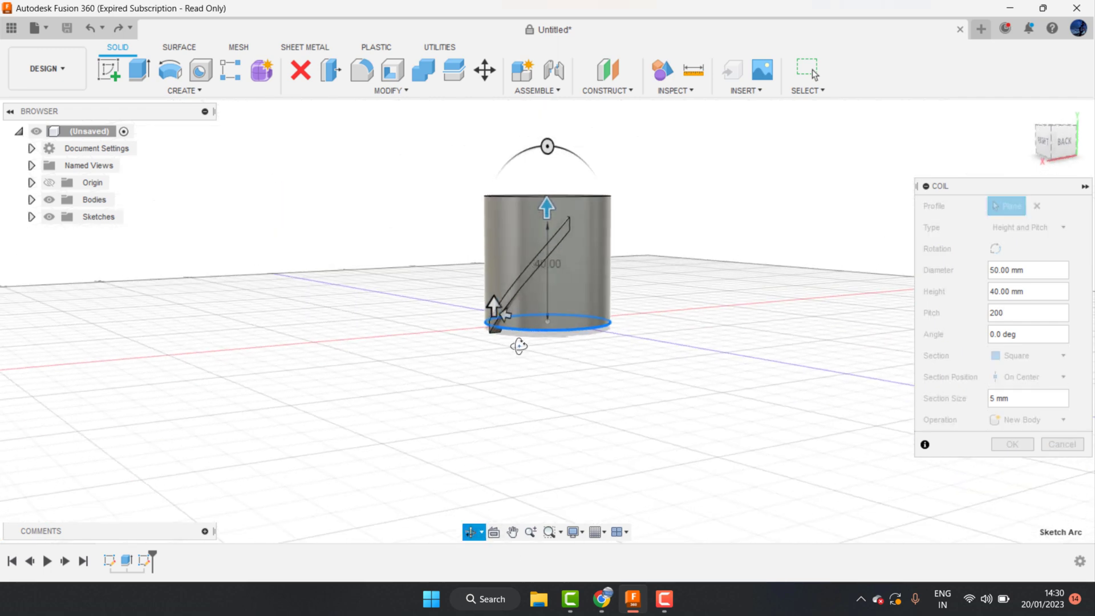
left_click_drag(518, 342, 534, 382)
right_click(647, 326)
left_click(687, 333)
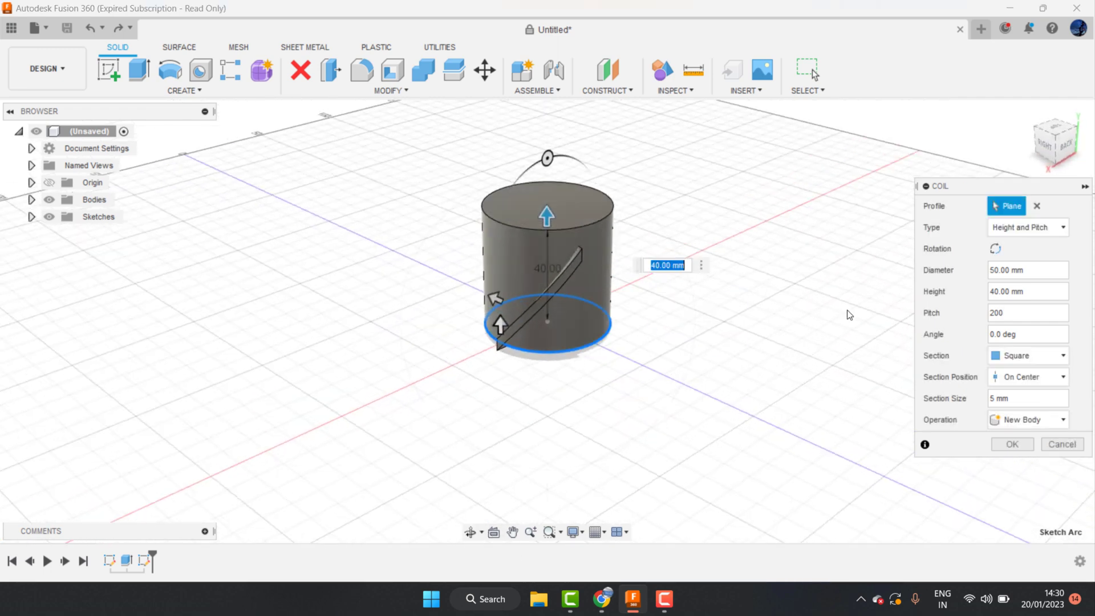
left_click_drag(1029, 312, 985, 320)
type("100")
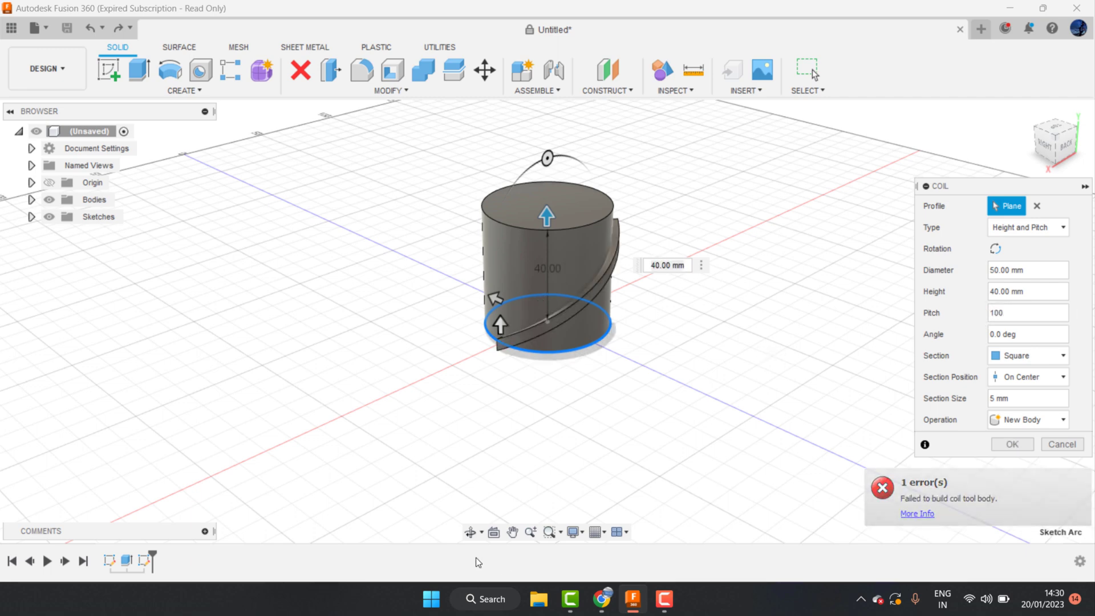
Check the 100 mm-pitch coil from another angle and confirm it
left_click(471, 531)
mouse_move(488, 410)
left_mouse_down()
mouse_move(443, 413)
mouse_move(529, 427)
mouse_move(621, 396)
left_mouse_up()
right_click(692, 332)
left_click(725, 334)
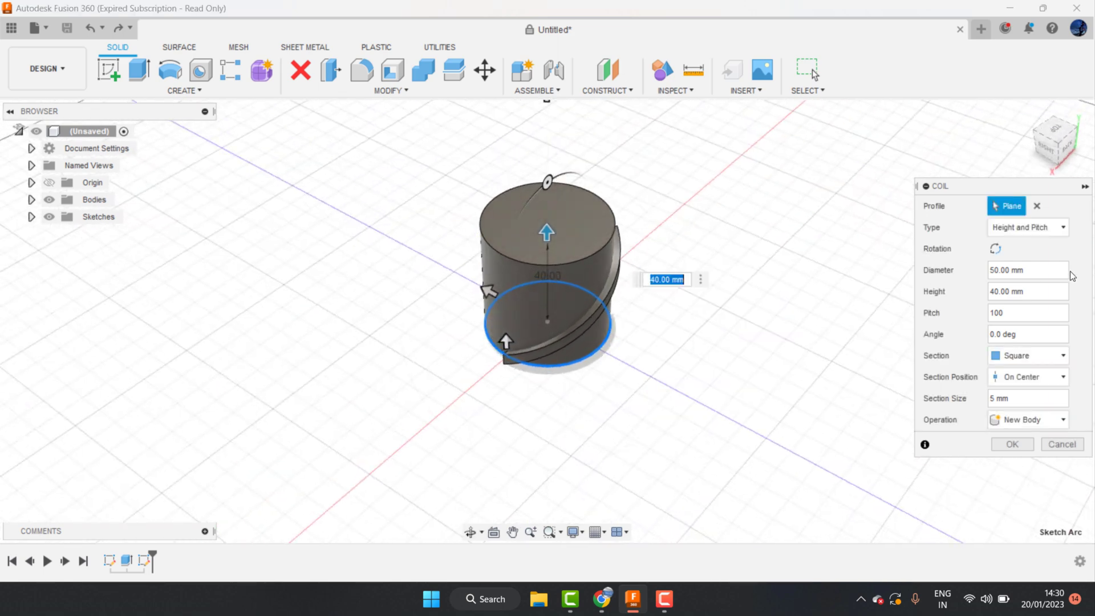
left_click(1011, 445)
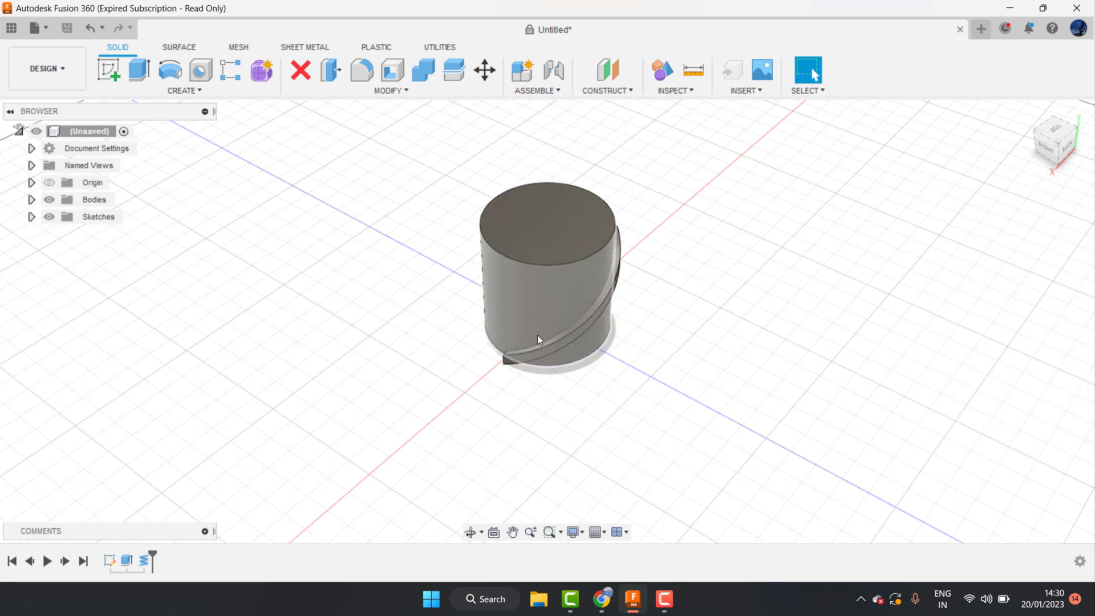
Start a second coil on the ground plane at the origin with 250 mm diameter
left_click(182, 90)
left_click(140, 371)
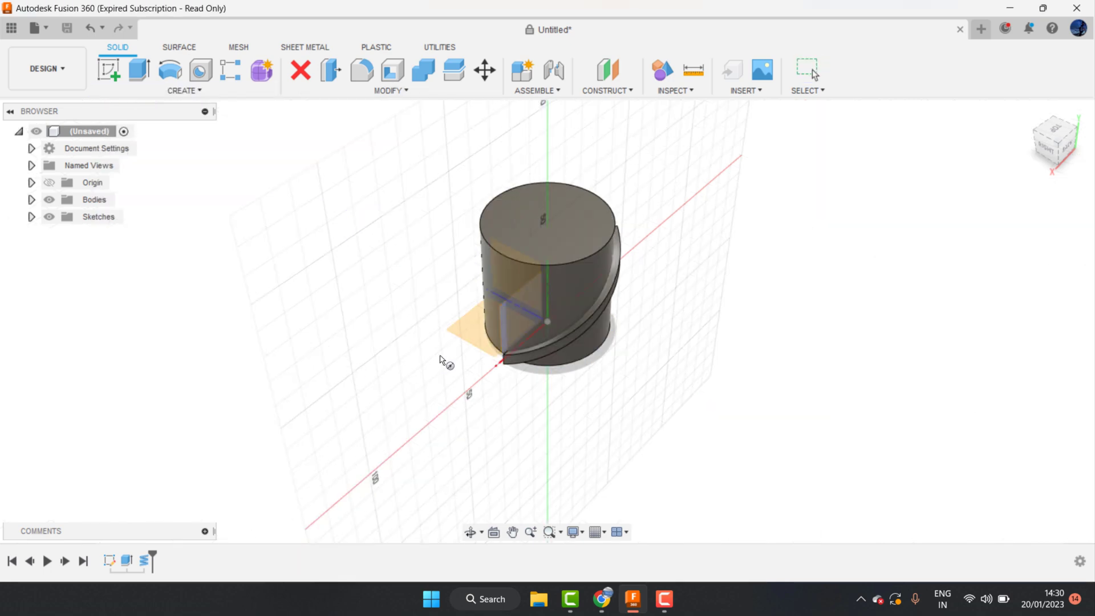
left_click(490, 323)
left_click(545, 322)
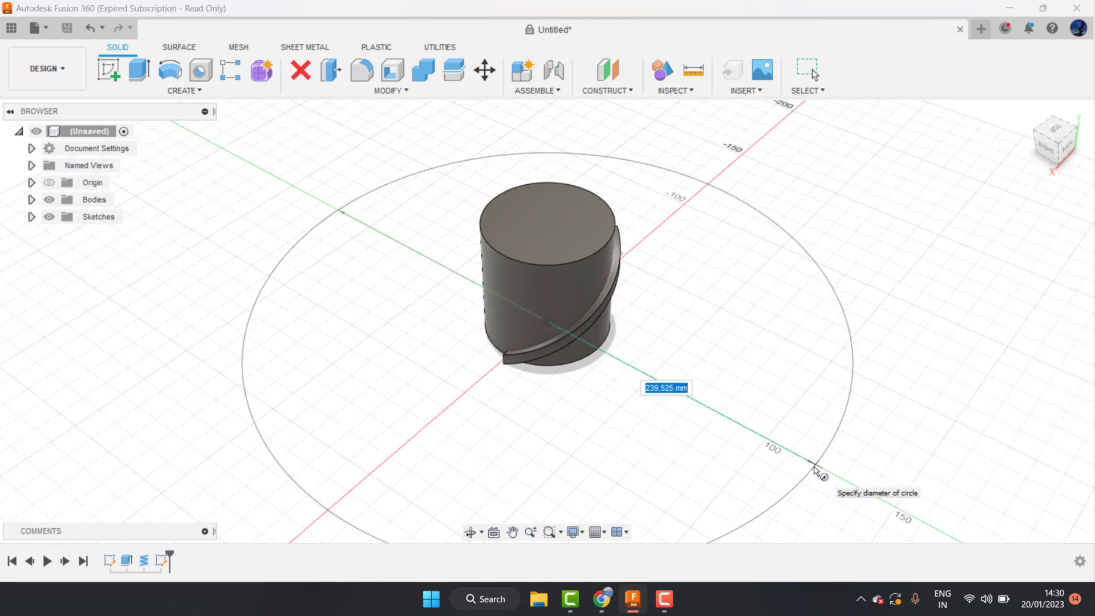
type("25")
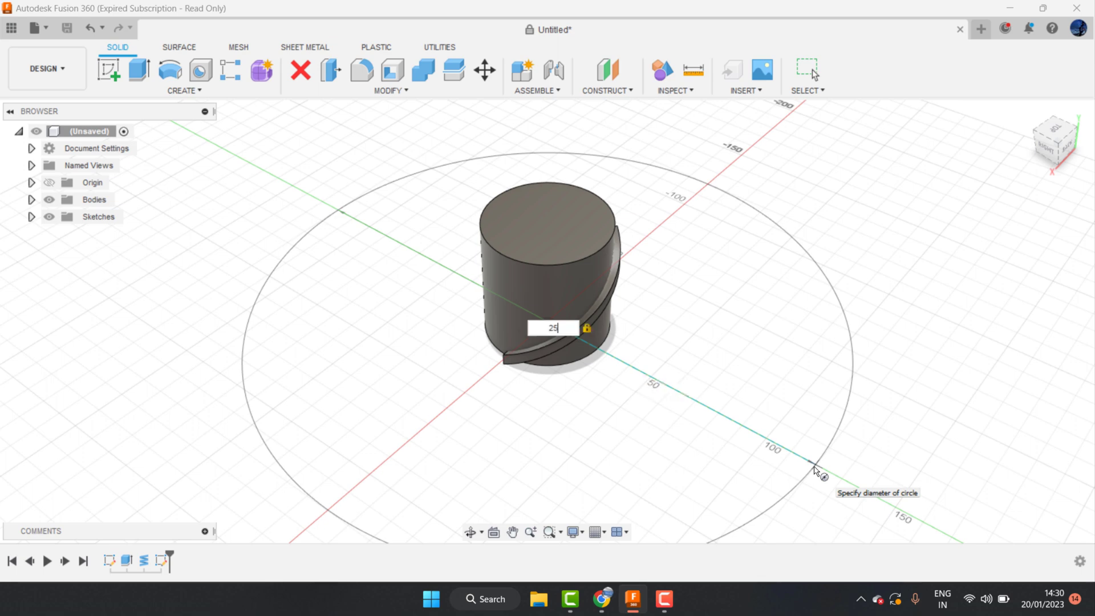
type("0")
key("Return")
Give the large coil a 5 mm section, keep it a New Body, and pitch 100
scroll(573, 149, "down", 3)
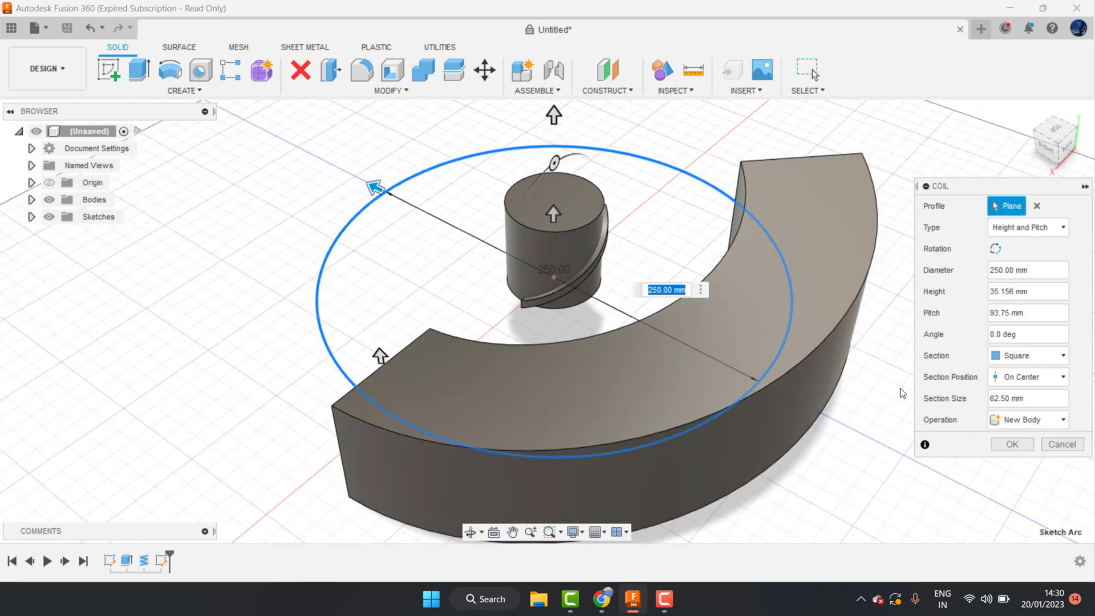
left_click(1020, 399)
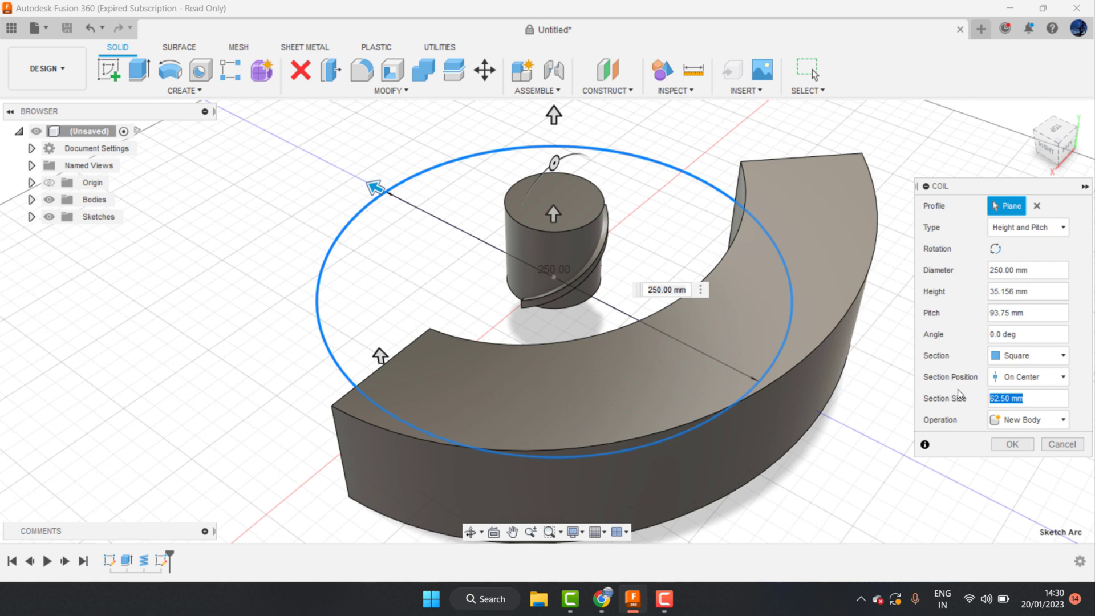
type("5")
left_click(1018, 420)
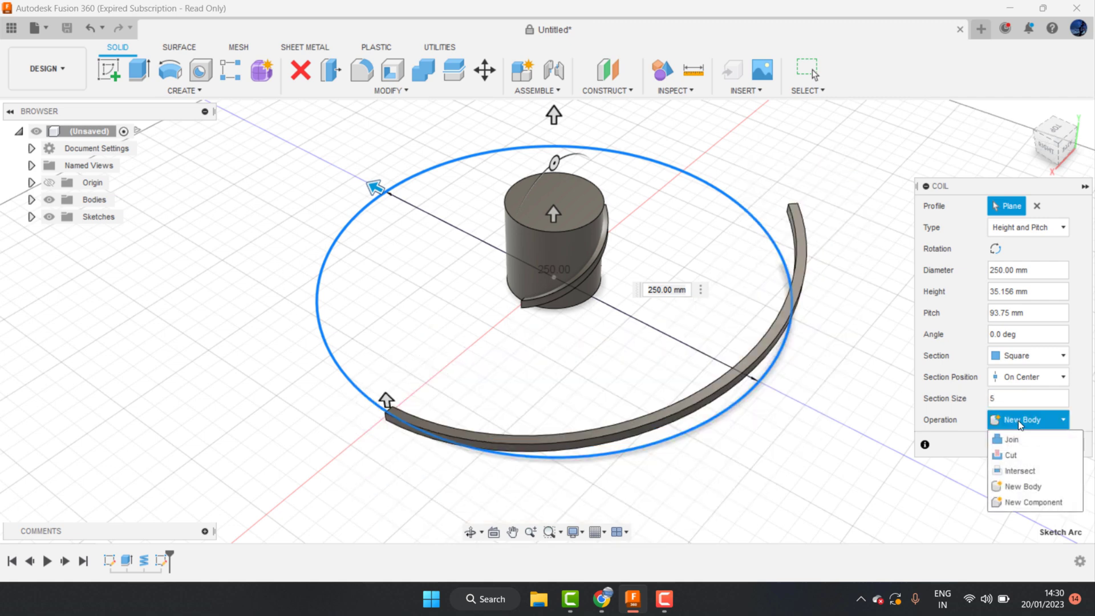
mouse_move(1026, 313)
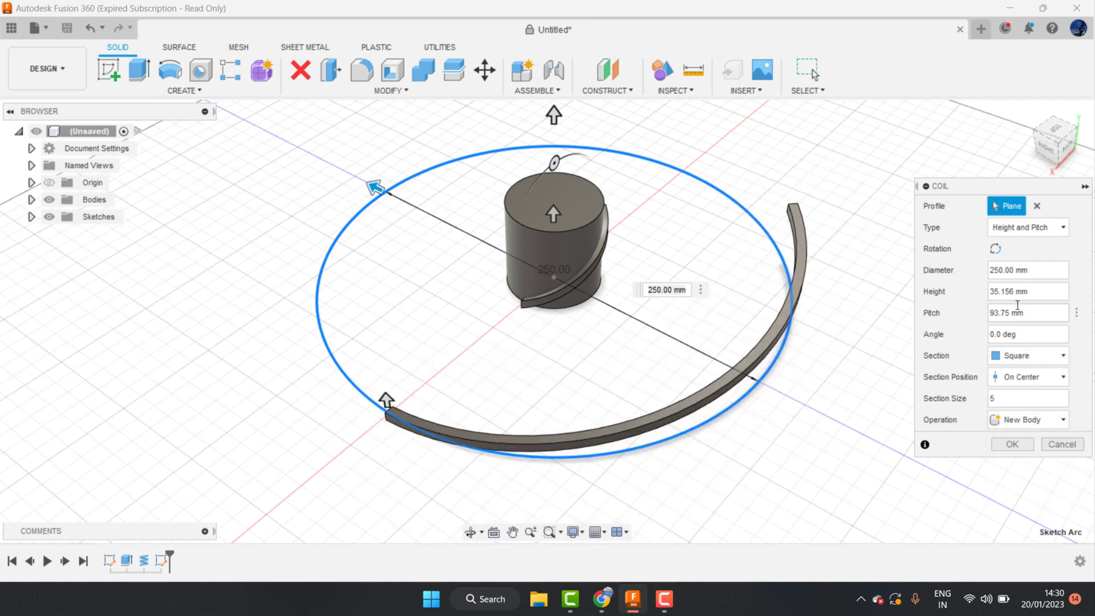
left_click_drag(1029, 315, 987, 313)
type("1")
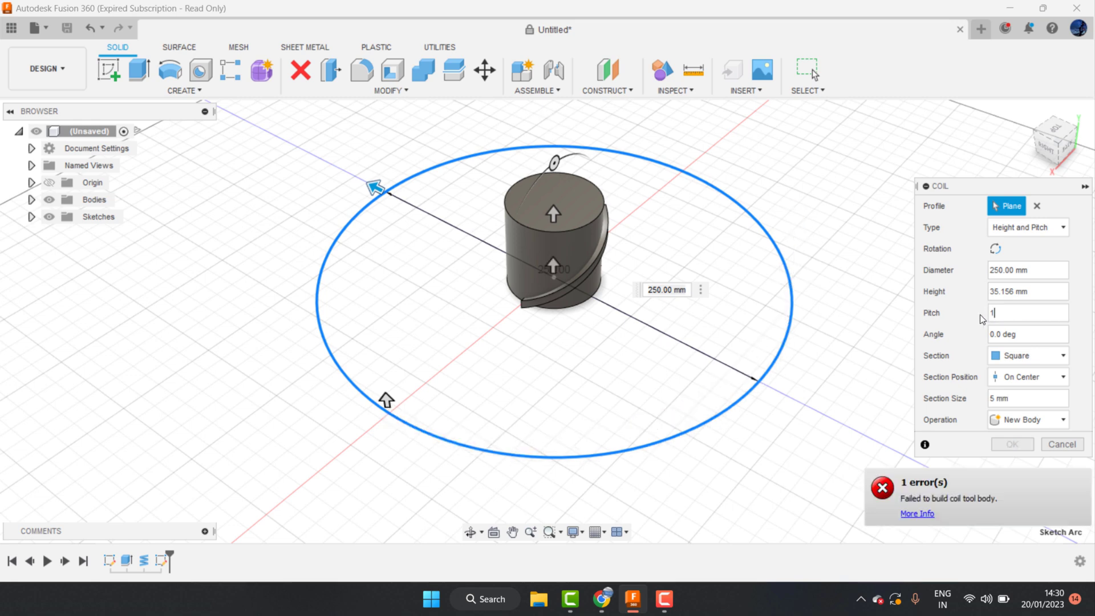
type("00")
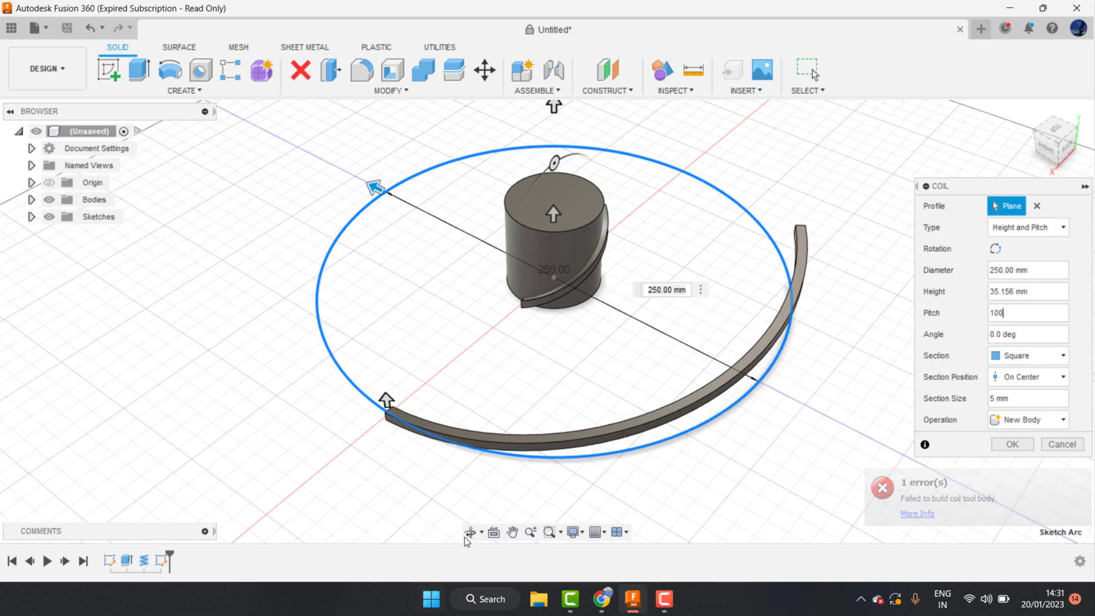
Orbit to inspect the coil arc and edit the pitch to 150
left_click(469, 531)
mouse_move(439, 484)
left_mouse_down()
mouse_move(424, 375)
mouse_move(496, 373)
mouse_move(640, 273)
left_mouse_up()
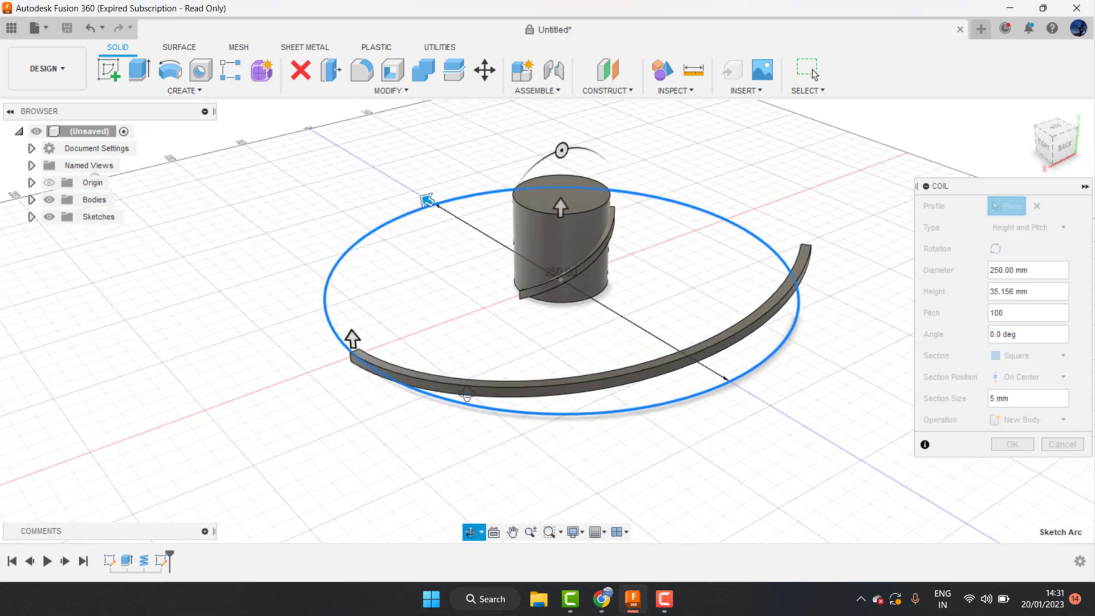
right_click(638, 276)
left_click(686, 278)
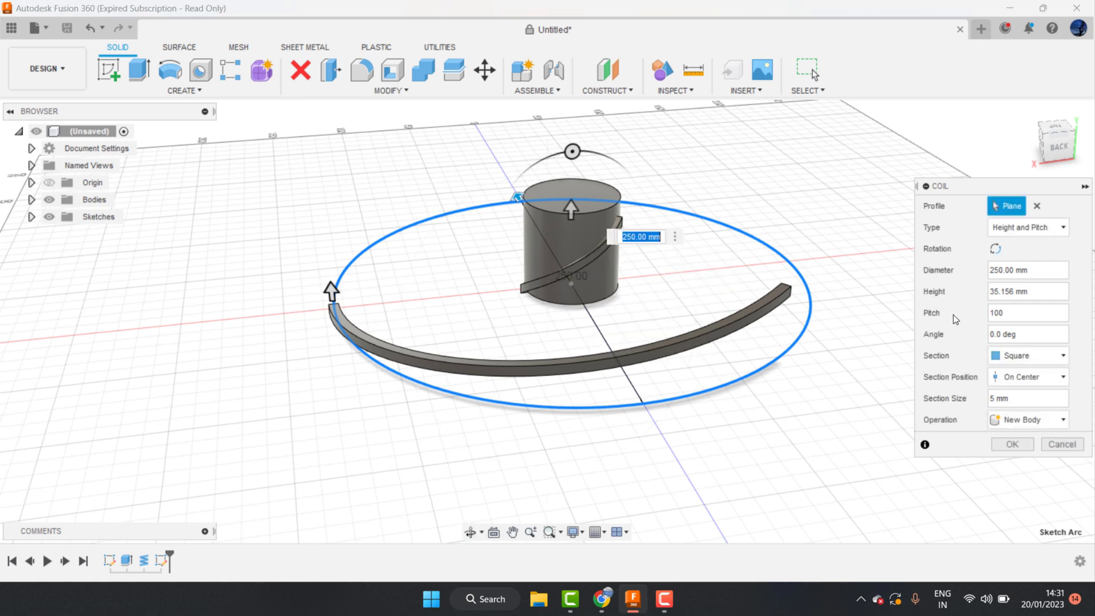
left_click(1011, 316)
type("0")
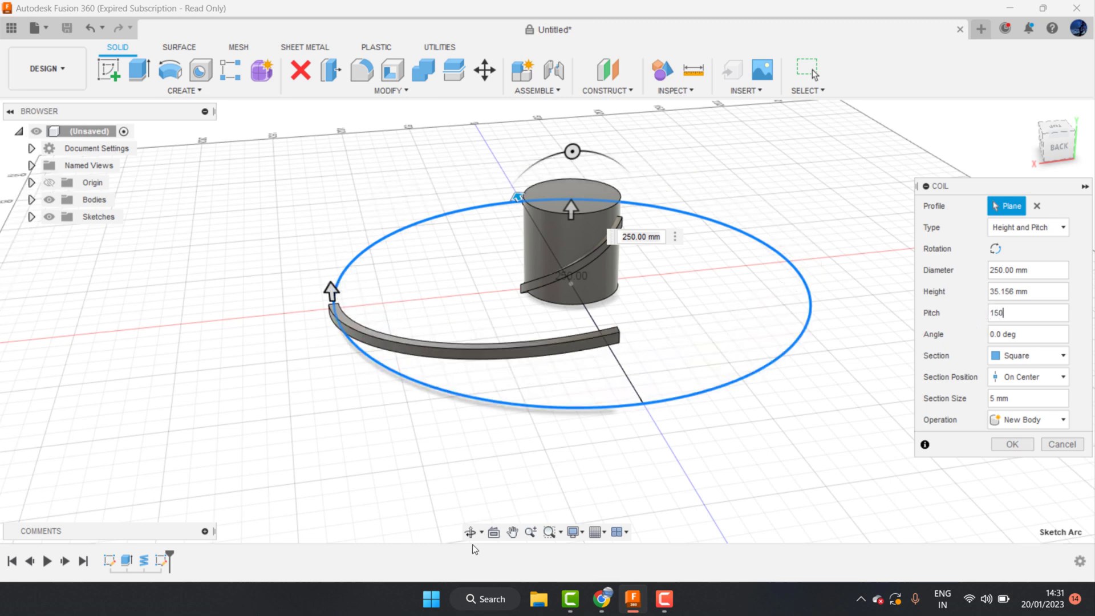
left_click(470, 531)
mouse_move(513, 435)
left_mouse_down()
mouse_move(506, 415)
mouse_move(522, 420)
mouse_move(516, 467)
mouse_move(518, 420)
mouse_move(497, 416)
mouse_move(516, 443)
mouse_move(520, 496)
mouse_move(538, 488)
mouse_move(481, 435)
mouse_move(570, 423)
left_mouse_up()
left_click(709, 310)
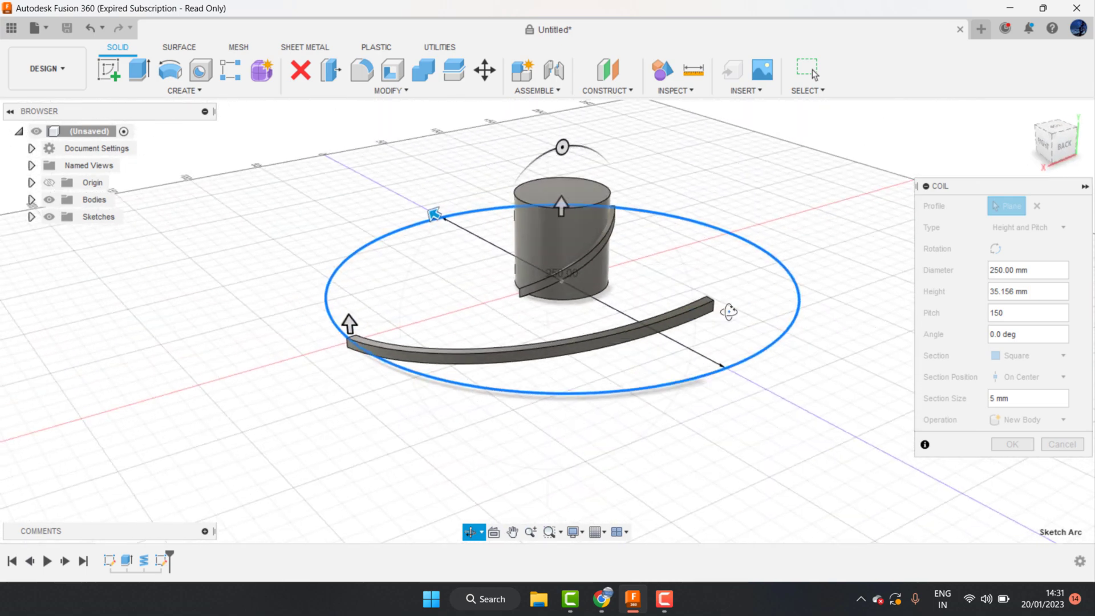
left_click_drag(1009, 319, 987, 322)
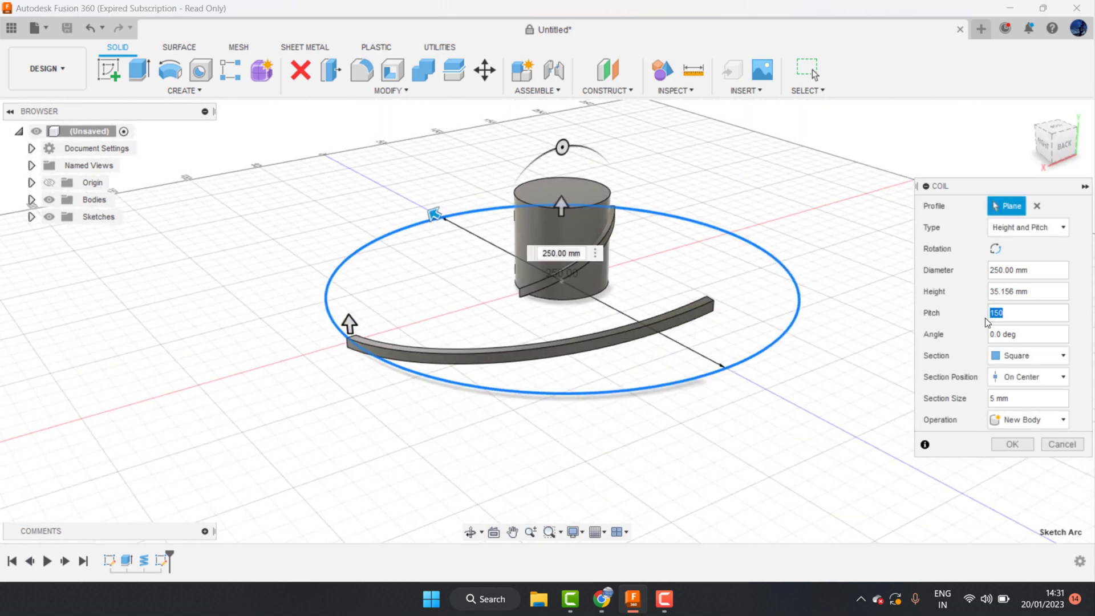
Set the 250 mm coil's pitch back to 100 and height to 40 mm, then create it
type("100")
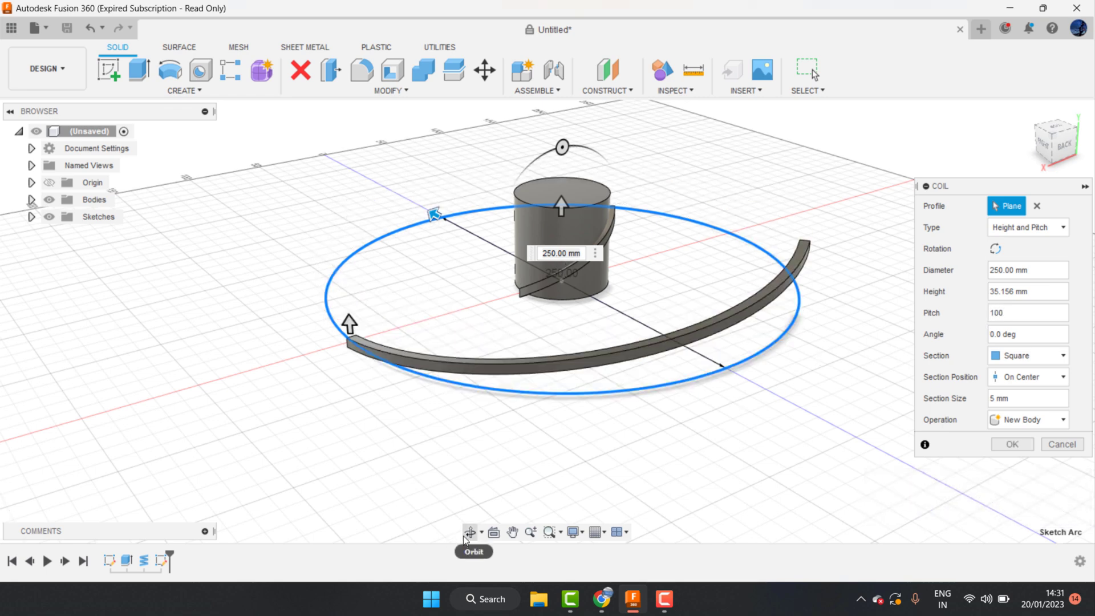
mouse_move(561, 206)
left_mouse_down()
mouse_move(562, 184)
mouse_move(561, 197)
left_mouse_up()
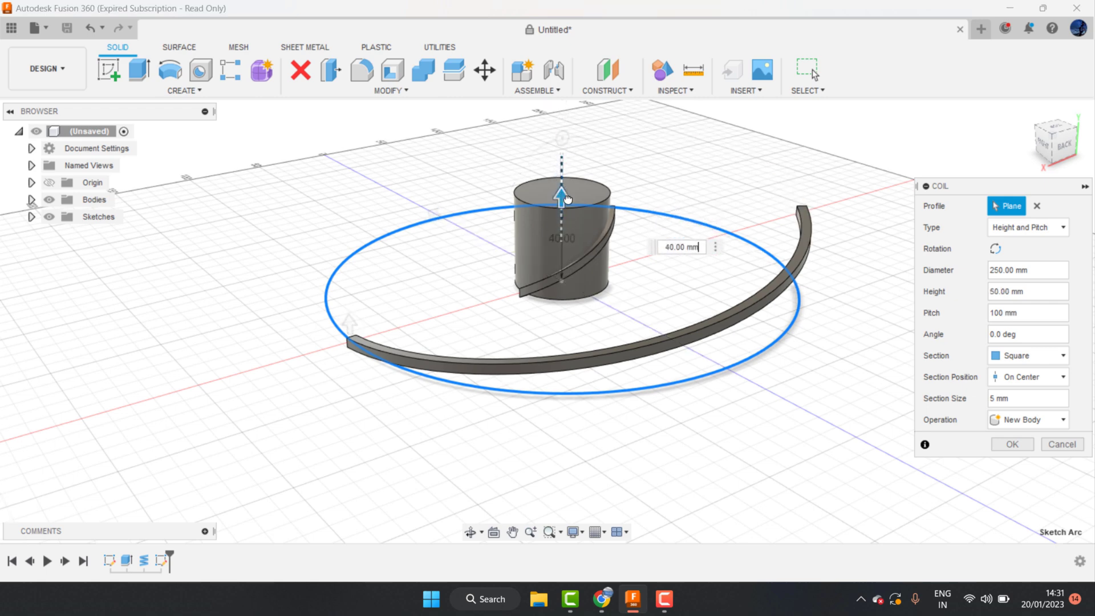
left_click(1018, 292)
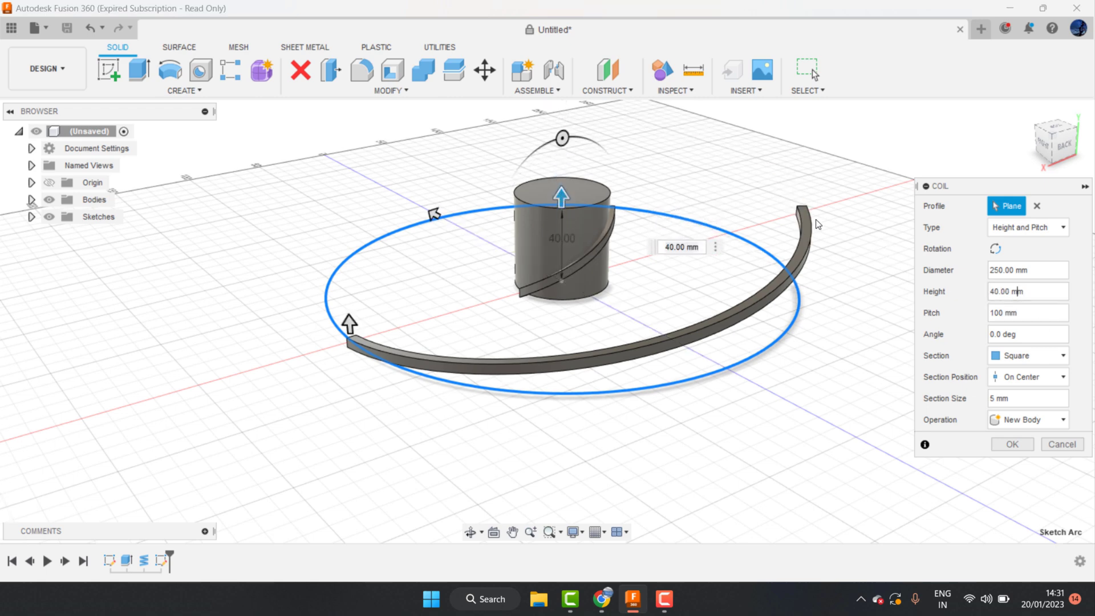
mouse_move(1026, 399)
left_click(1012, 444)
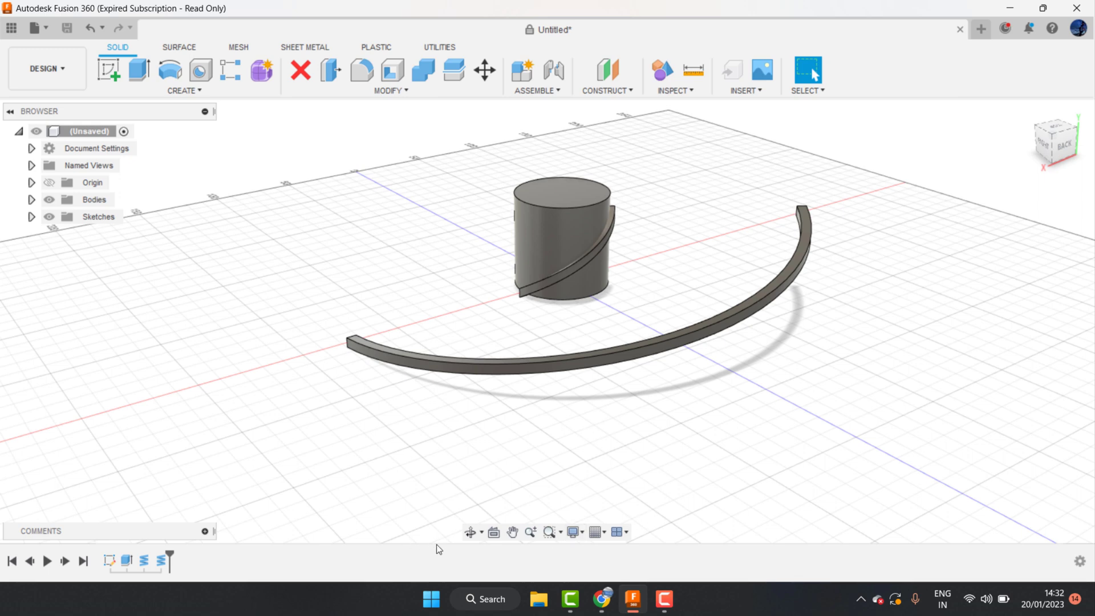
Expand Bodies in the Browser and hide Body1, the hub cylinder
left_click(470, 531)
left_click_drag(513, 459, 577, 330)
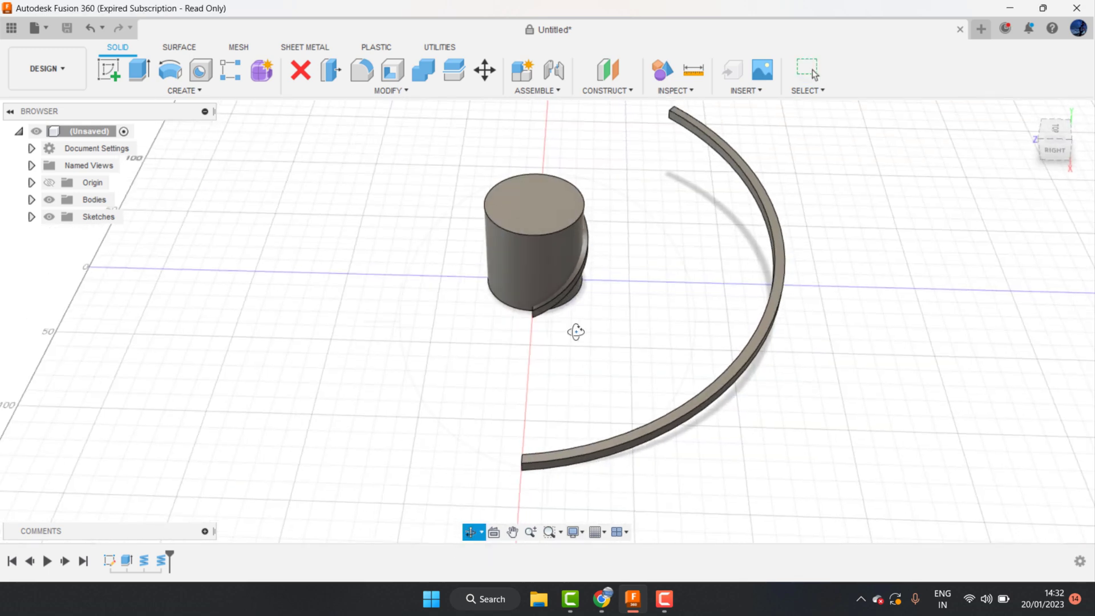
right_click(612, 336)
left_click(612, 335)
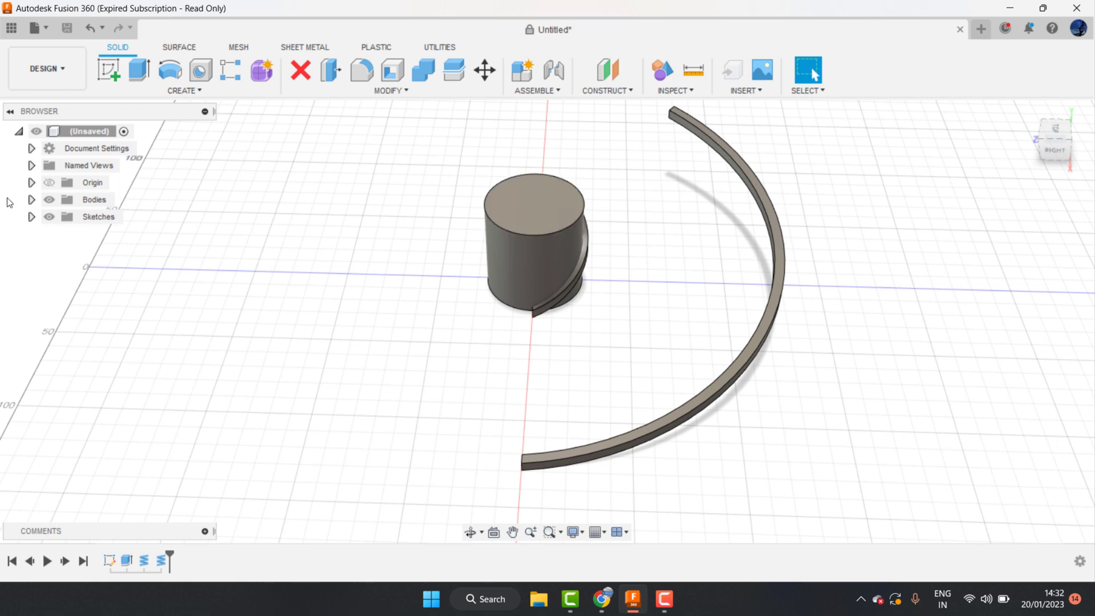
left_click(32, 216)
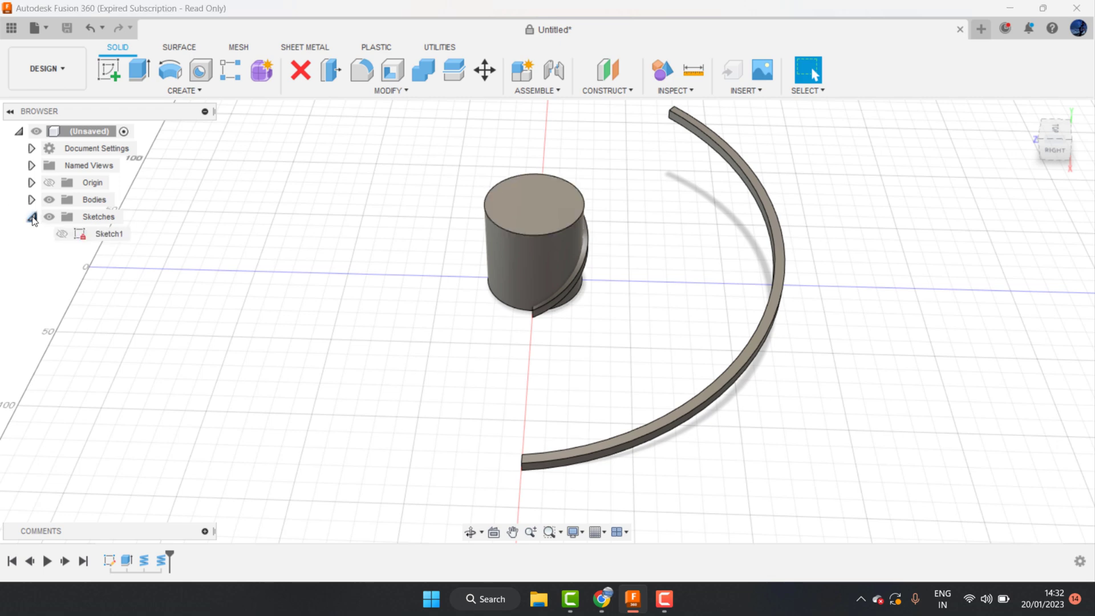
left_click(31, 199)
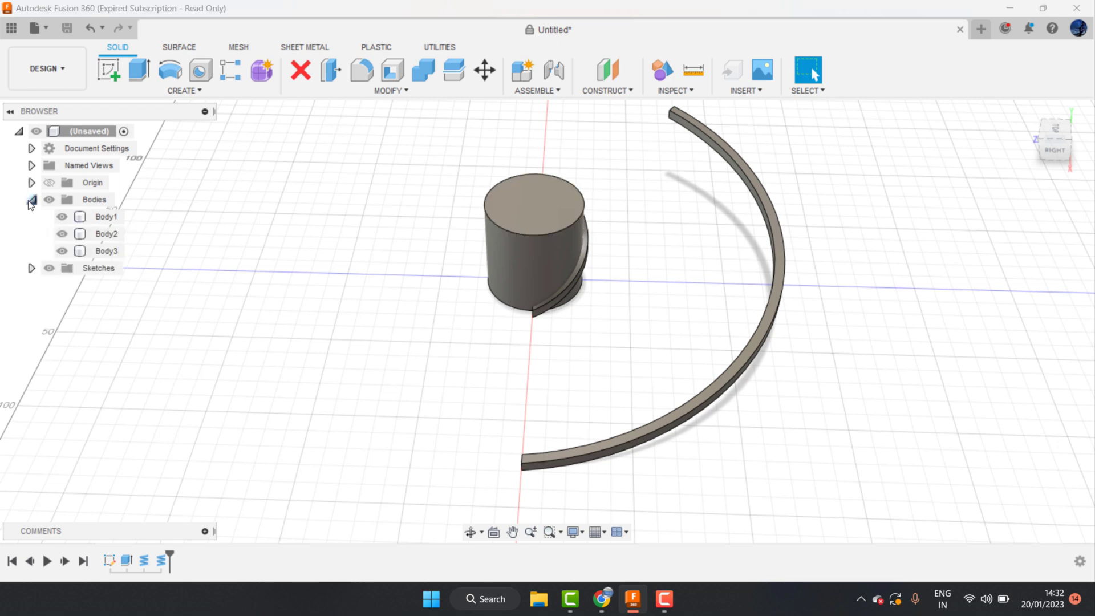
left_click(61, 217)
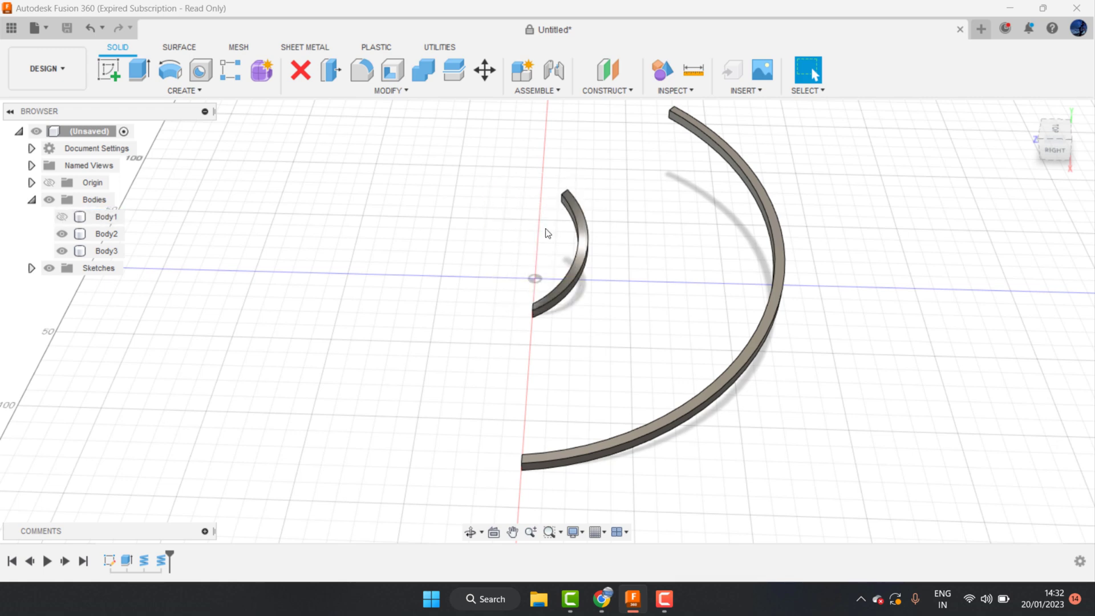
In the Form workspace, loft a T-spline surface from the small arc to the large arc
left_click(258, 77)
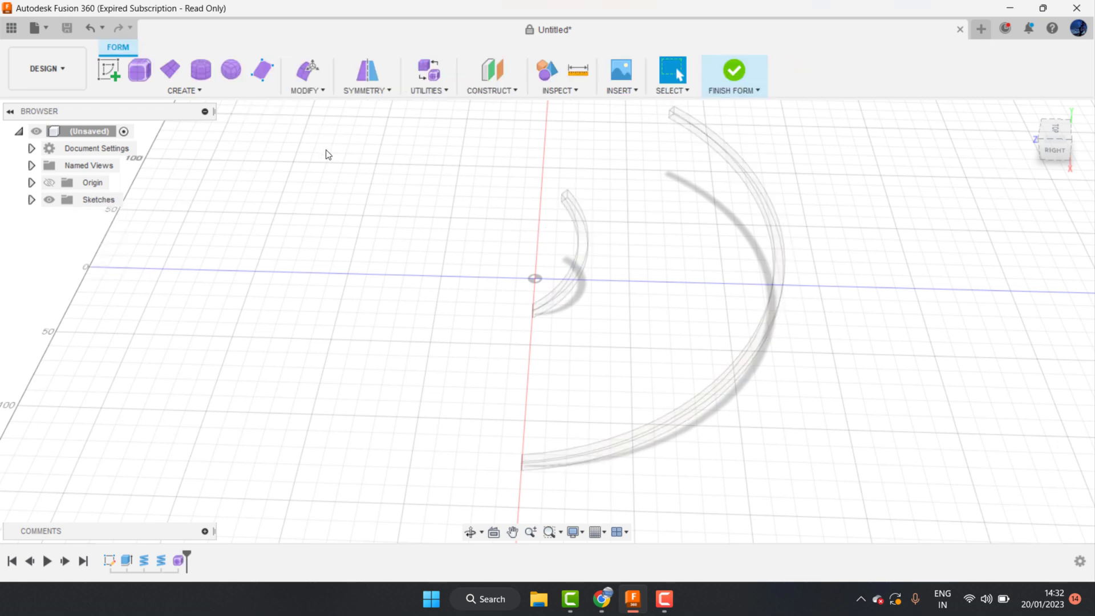
left_click(197, 91)
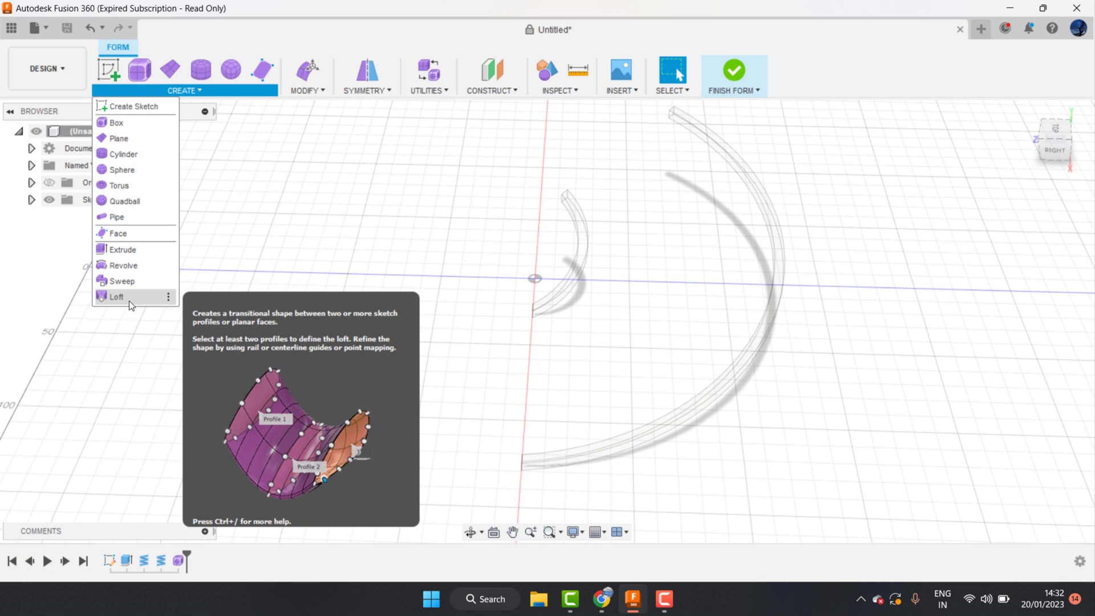
left_click(116, 296)
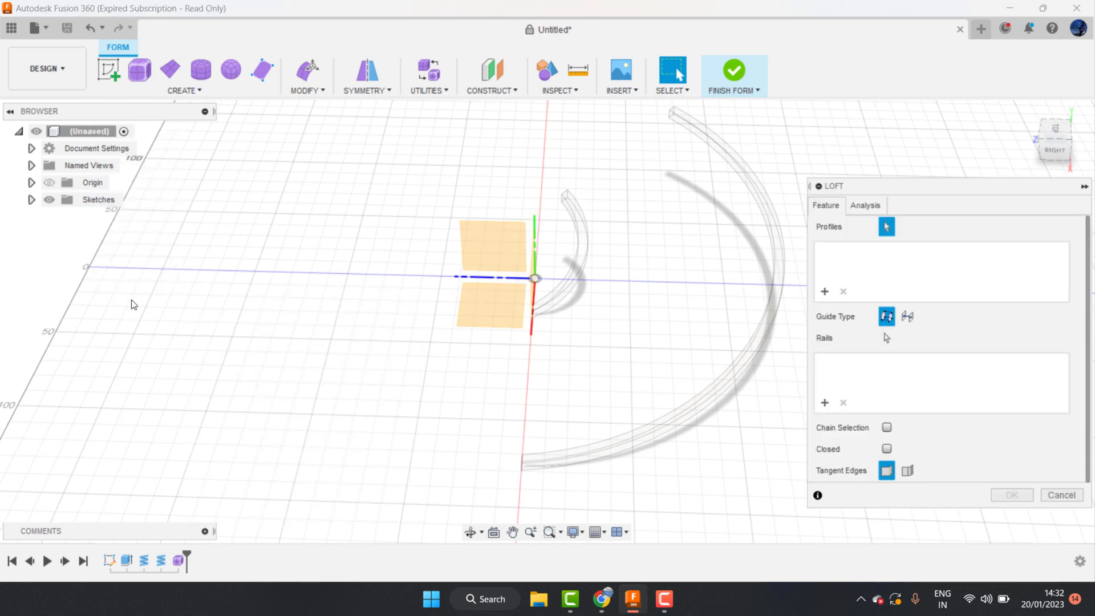
left_click(579, 245)
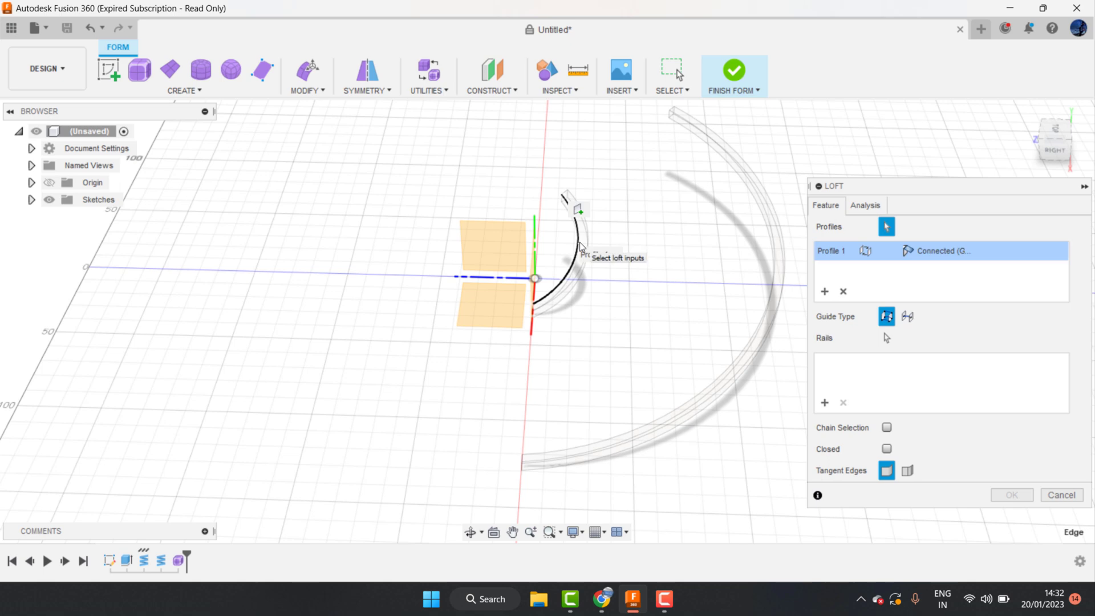
left_click(786, 251)
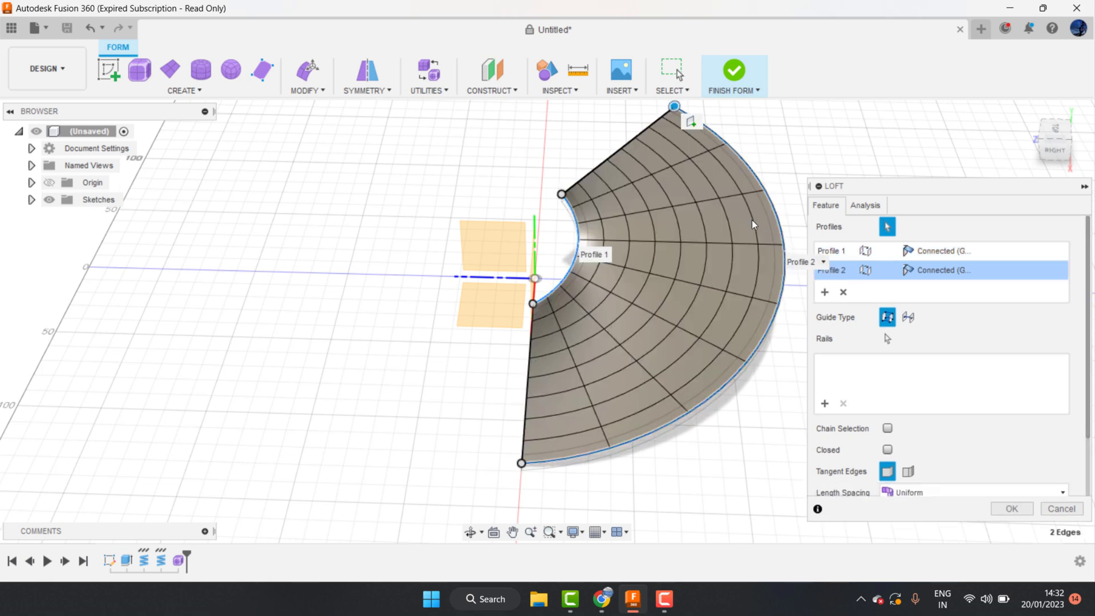
left_click(1021, 508)
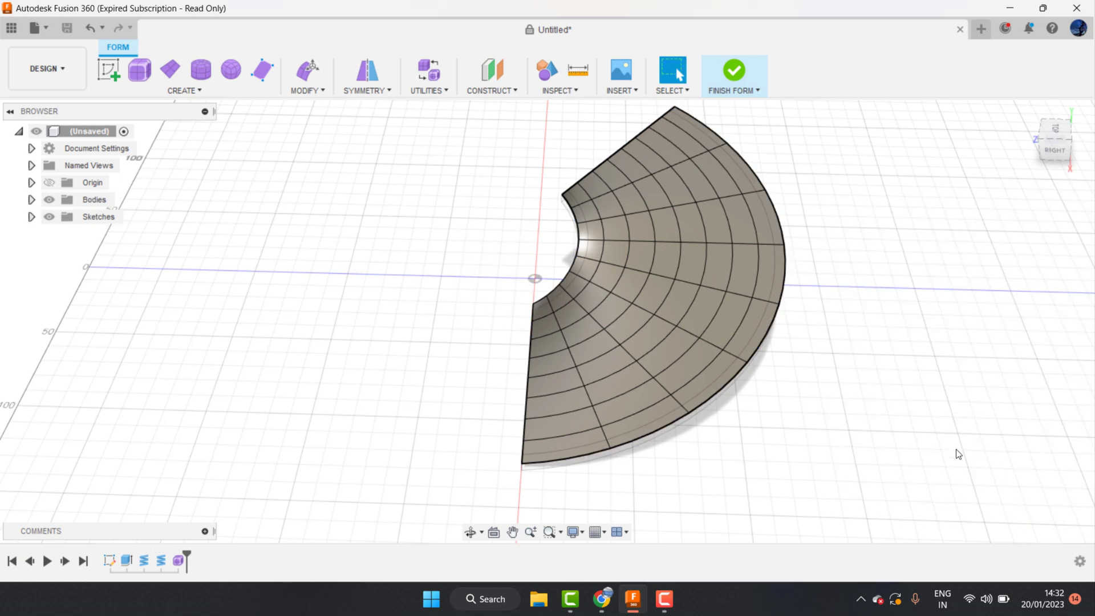
Thicken the lofted blade T-spline surface by 5 mm
left_click(470, 533)
mouse_move(502, 319)
left_mouse_down()
mouse_move(506, 384)
mouse_move(491, 395)
left_mouse_up()
right_click(692, 231)
left_click(704, 227)
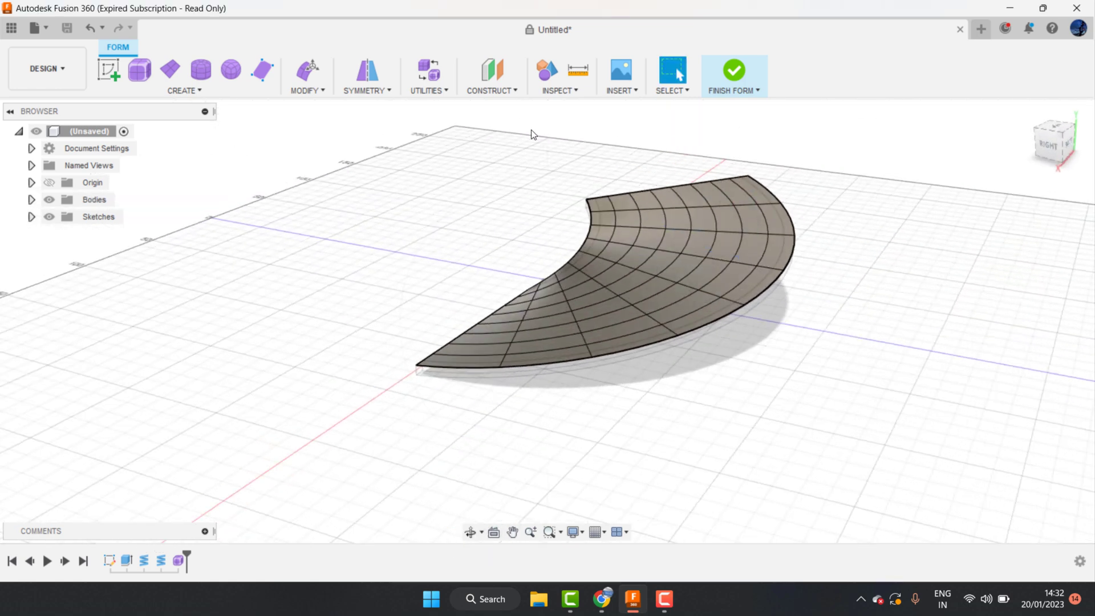
left_click(383, 94)
left_click(324, 93)
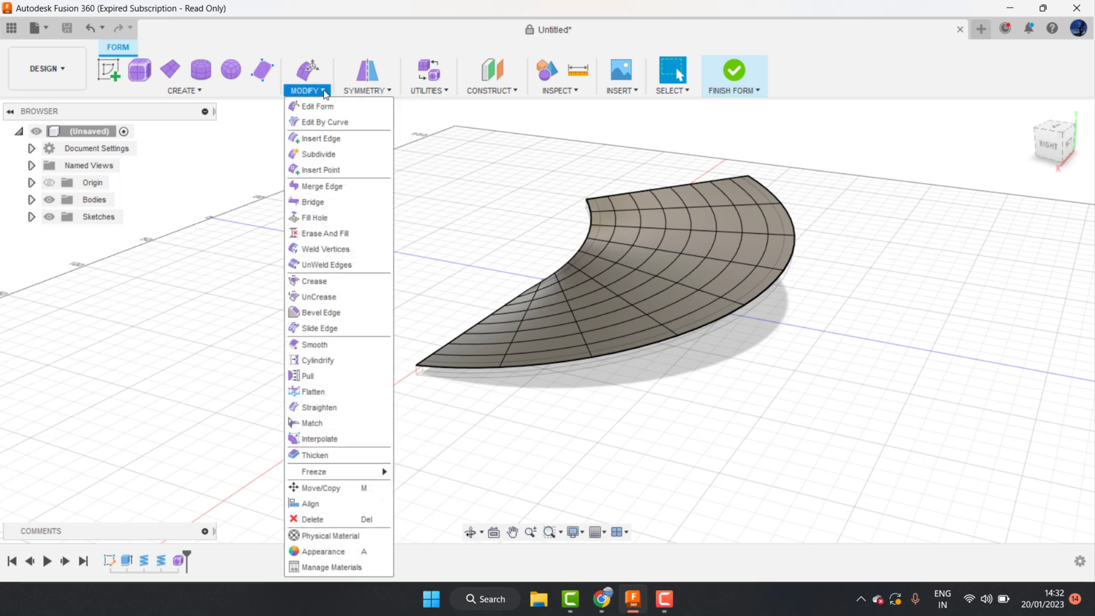
left_click(326, 455)
left_click(617, 324)
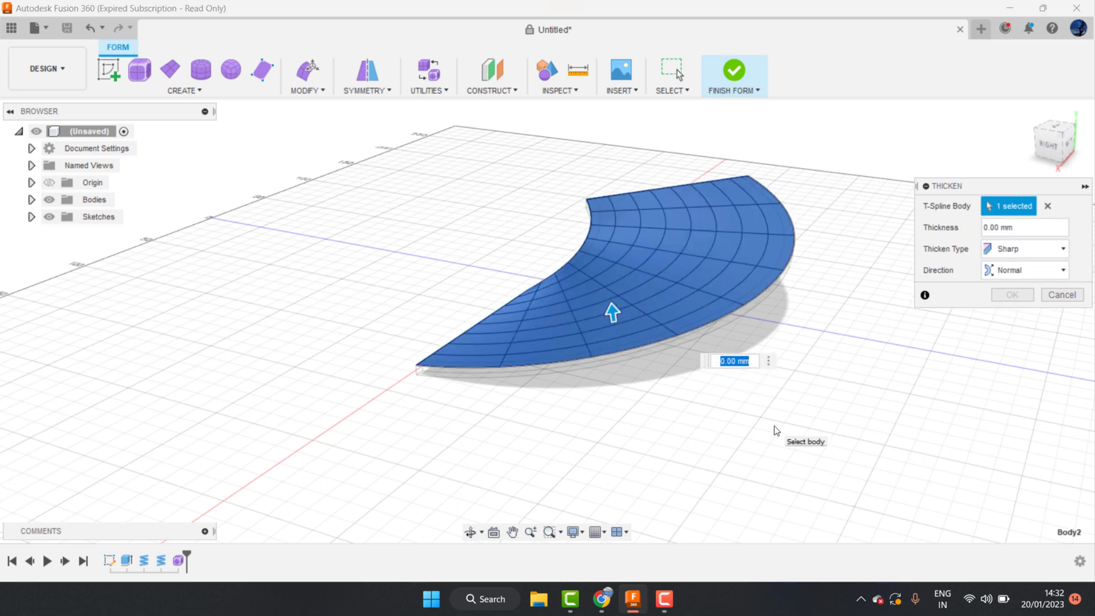
type("5")
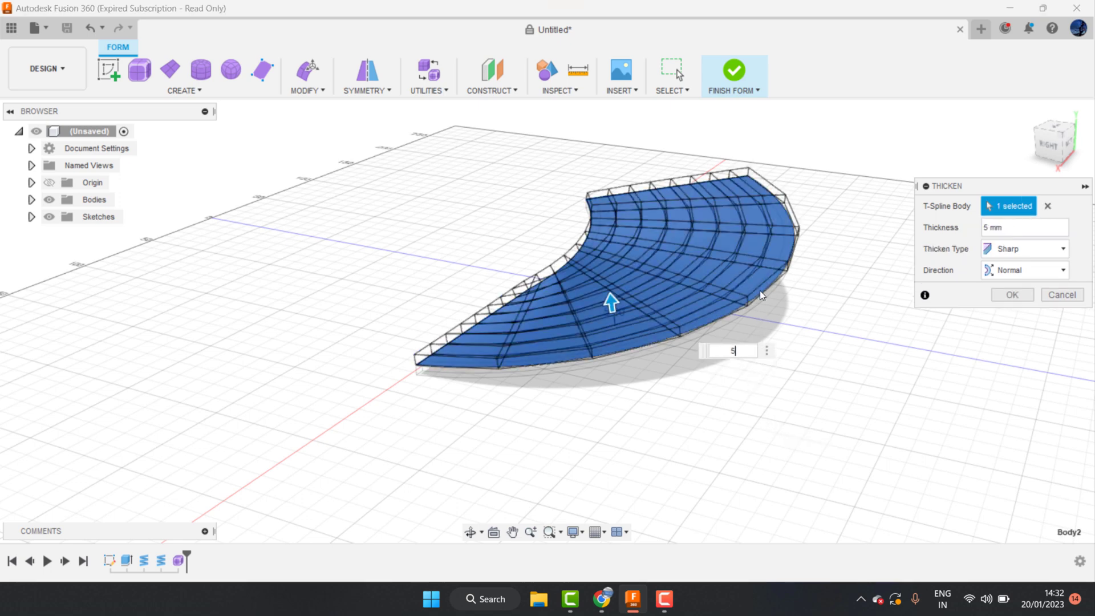
left_click(1012, 294)
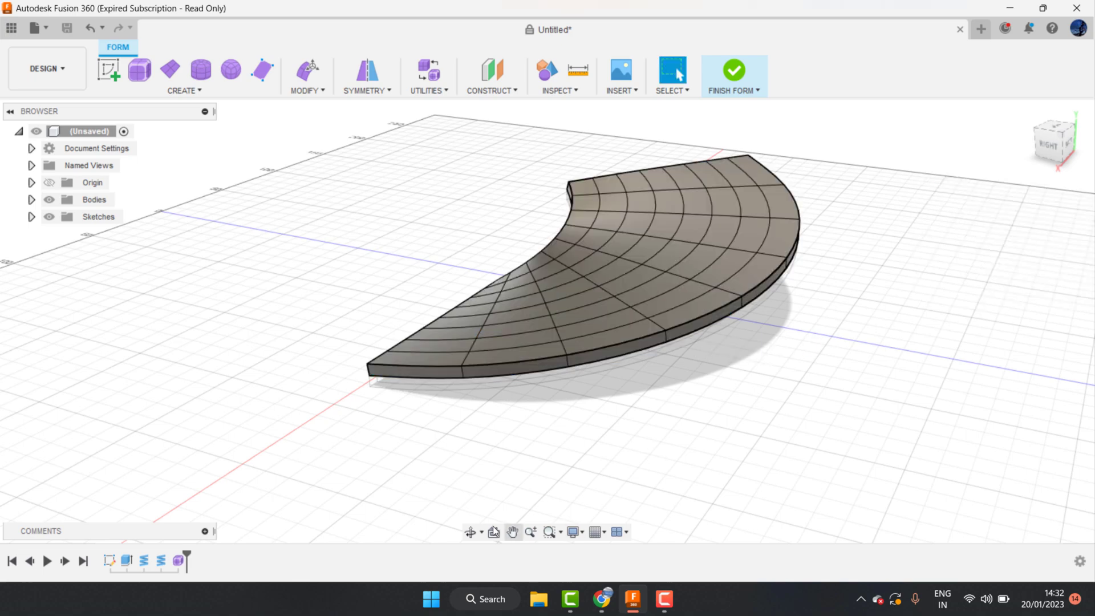
Finish the freeform form and return to solid modelling
left_click(470, 531)
mouse_move(582, 383)
left_mouse_down()
mouse_move(560, 398)
mouse_move(570, 387)
left_mouse_up()
right_click(603, 261)
left_click(661, 259)
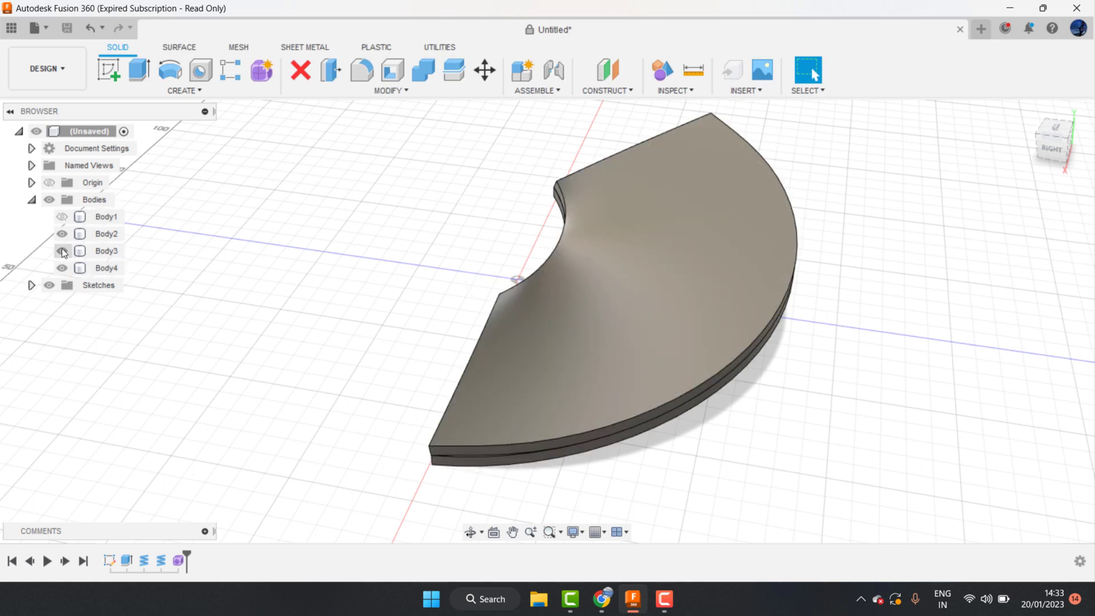
Hide arc bodies Body2 and Body3 and show hub cylinder Body1 again
left_click(64, 237)
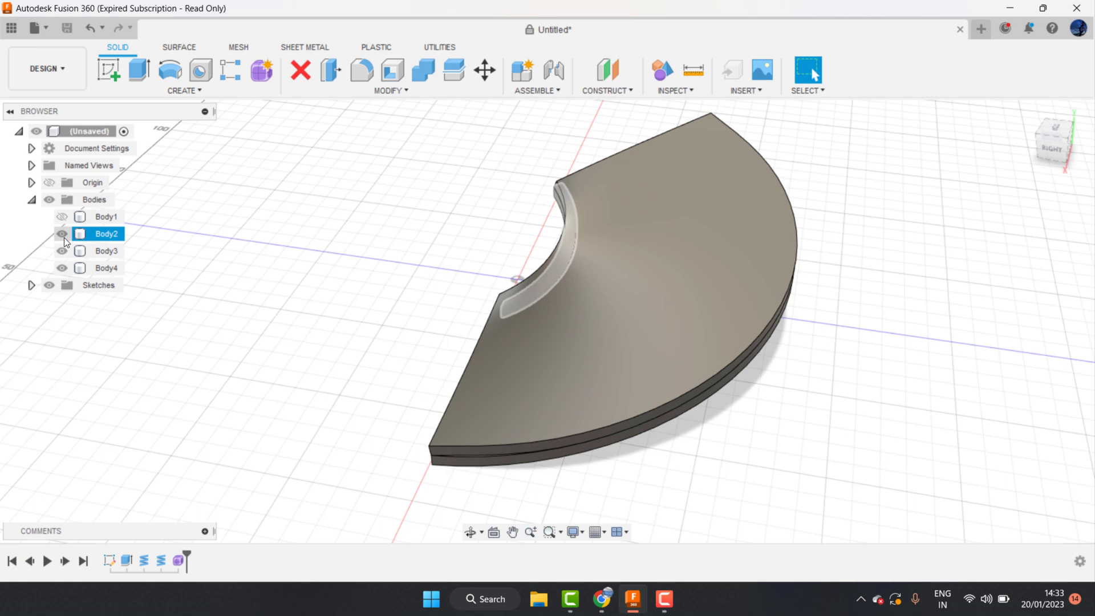
left_click(62, 234)
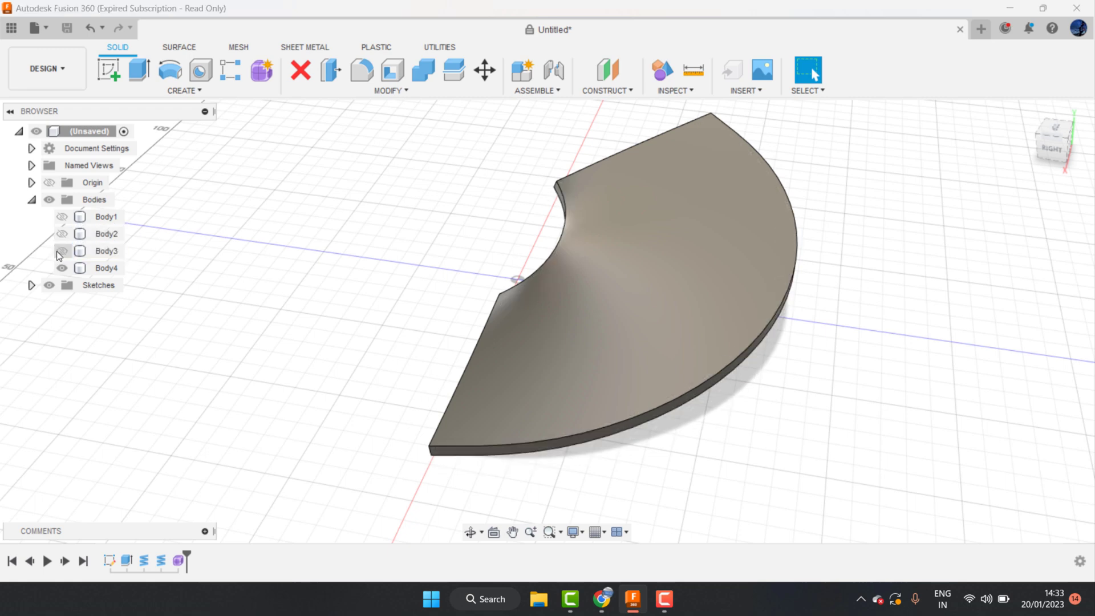
left_click(62, 217)
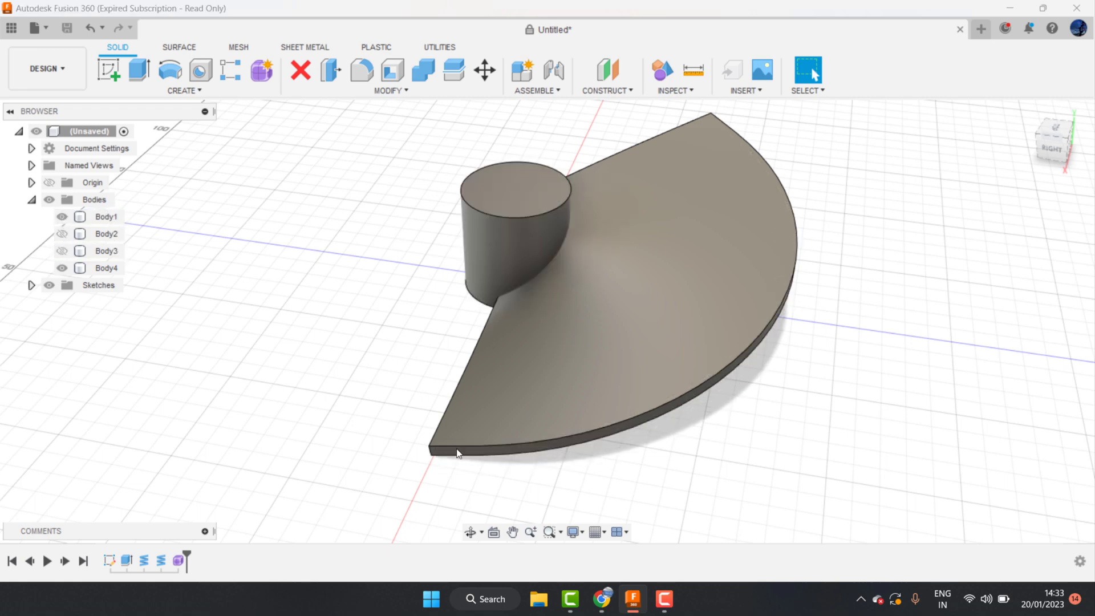
left_click(469, 531)
mouse_move(501, 477)
left_mouse_down()
mouse_move(427, 361)
mouse_move(328, 354)
mouse_move(406, 379)
mouse_move(660, 384)
mouse_move(684, 374)
mouse_move(652, 342)
left_mouse_up()
right_click(652, 342)
left_click(619, 405)
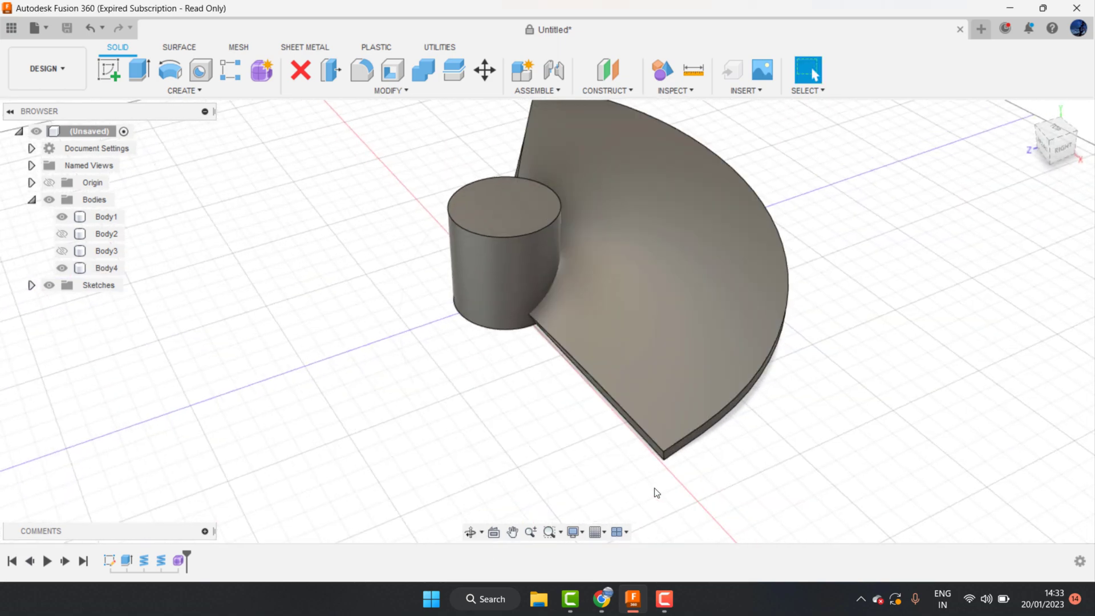
scroll(656, 493, "up", 5)
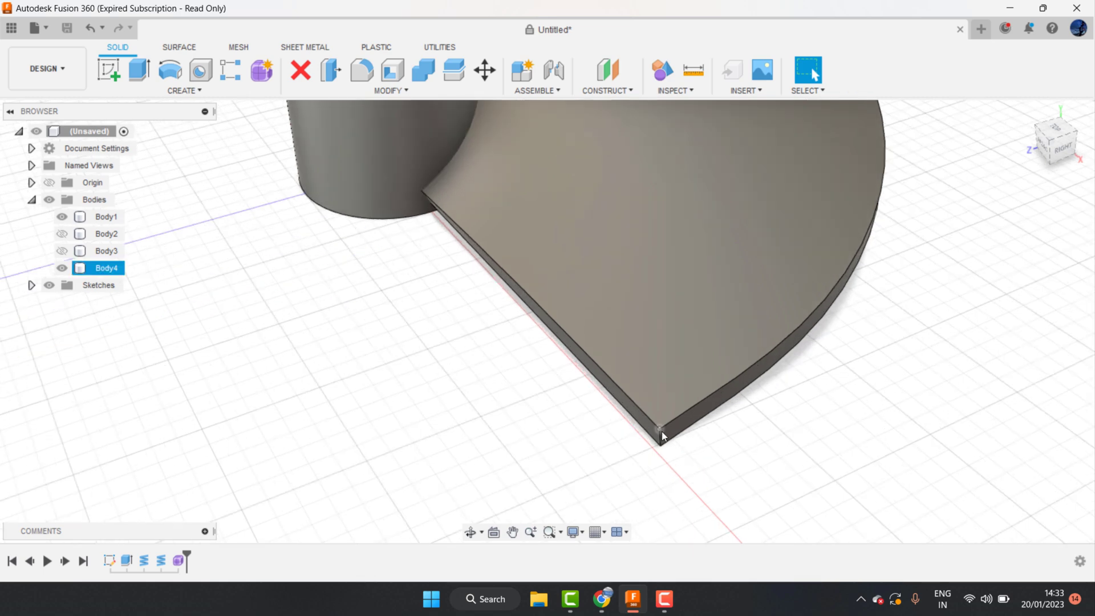
Attempt a 35 mm fillet on the blade's sharp outer corner edge
key("f")
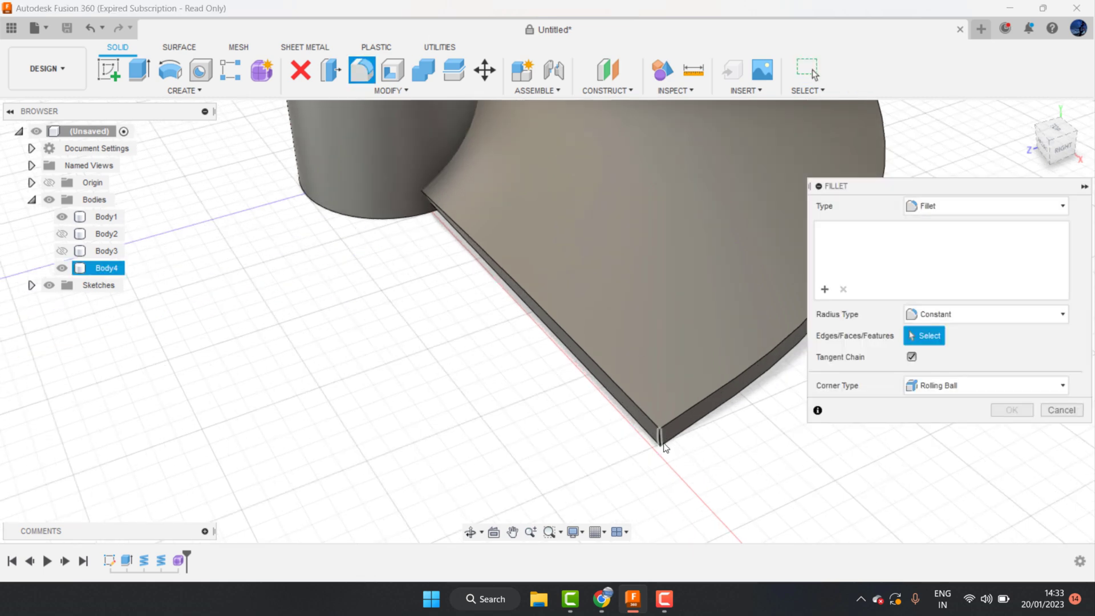
left_click(660, 440)
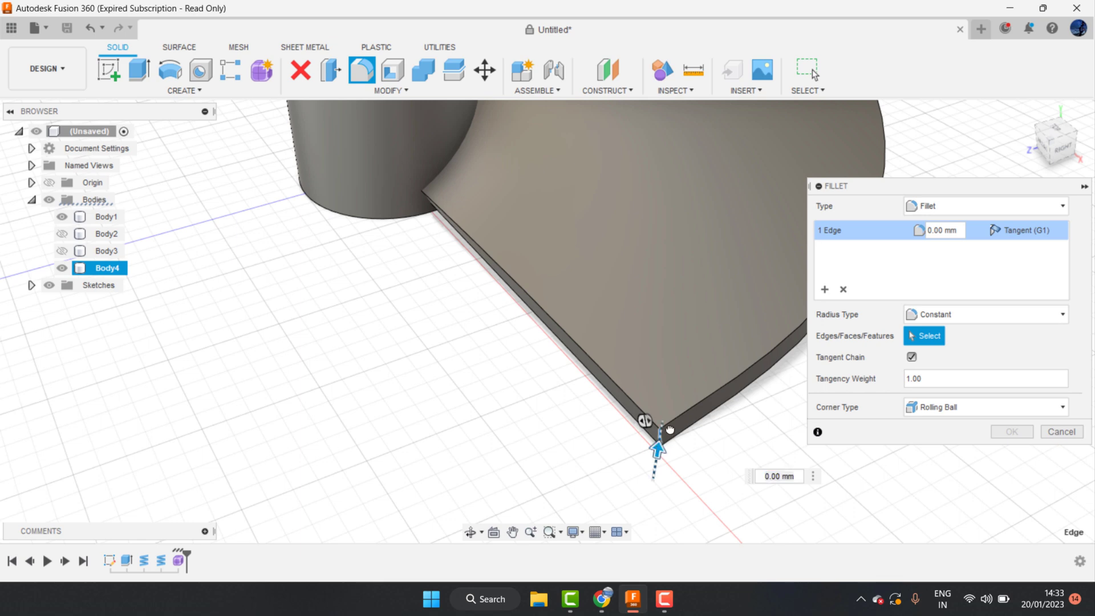
left_click_drag(657, 450, 681, 378)
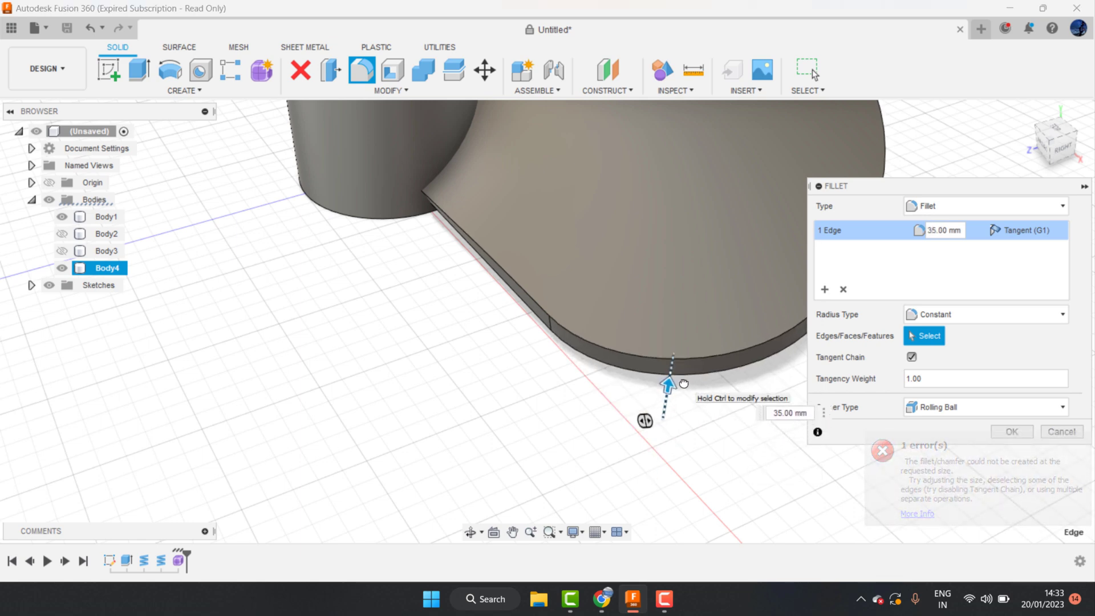
scroll(567, 453, "down", 2)
left_click(1029, 432)
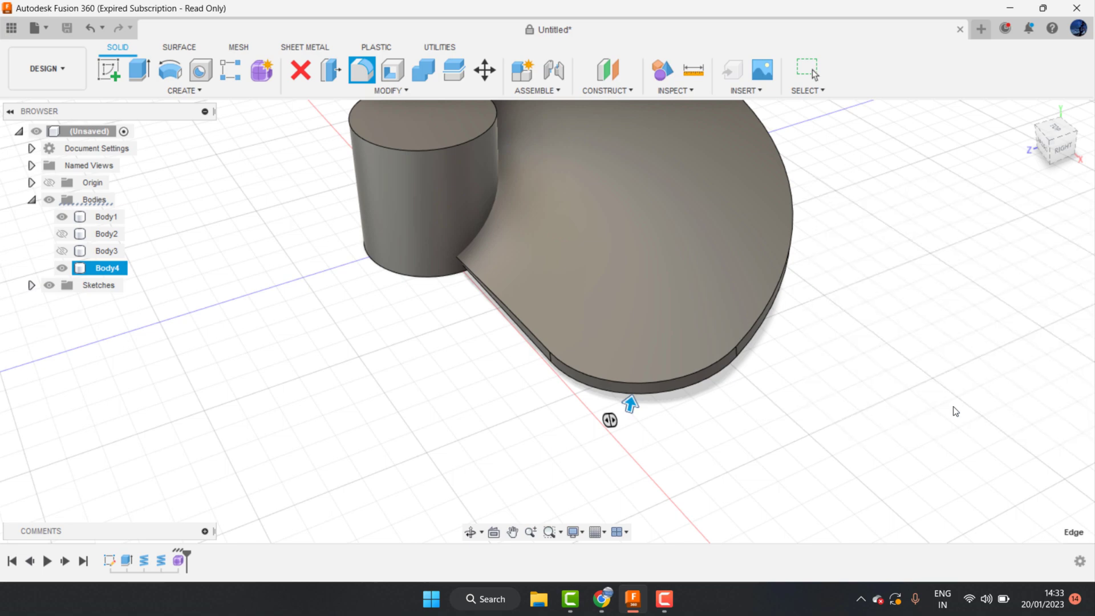
Orbit the view to see the whole blade and hub
left_click(470, 532)
mouse_move(593, 416)
left_mouse_down()
mouse_move(626, 385)
mouse_move(472, 393)
mouse_move(394, 376)
mouse_move(489, 385)
mouse_move(593, 357)
left_mouse_up()
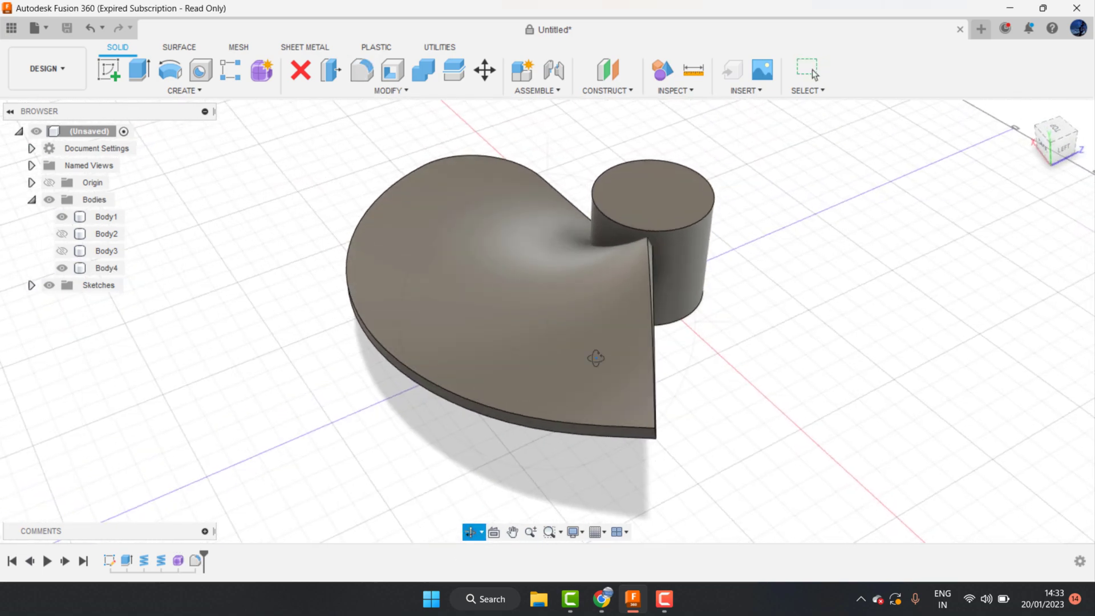
right_click(807, 317)
left_click(855, 317)
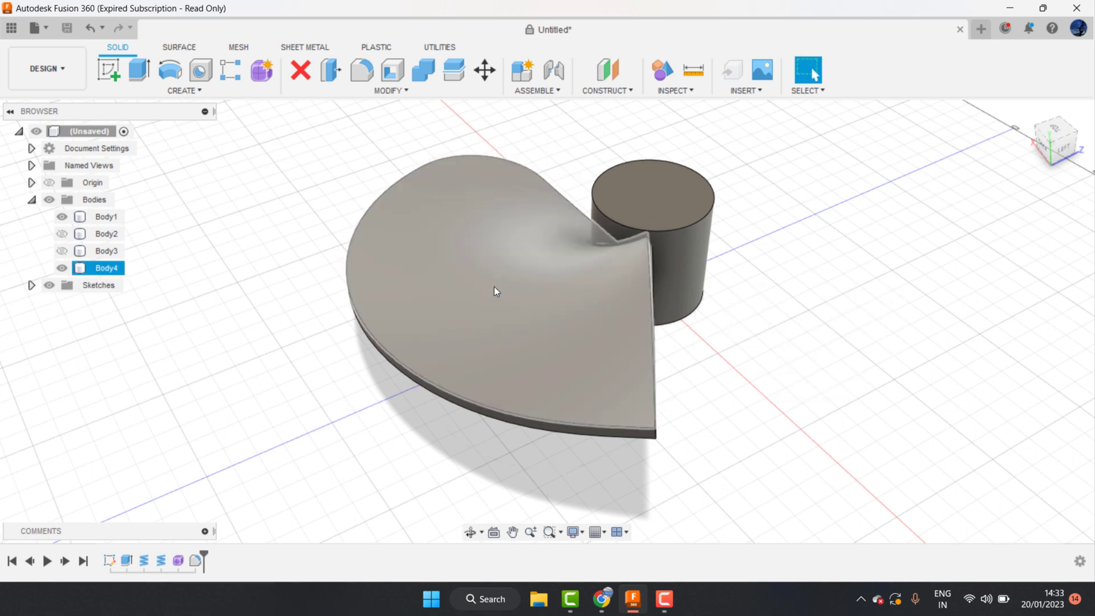
left_click(109, 70)
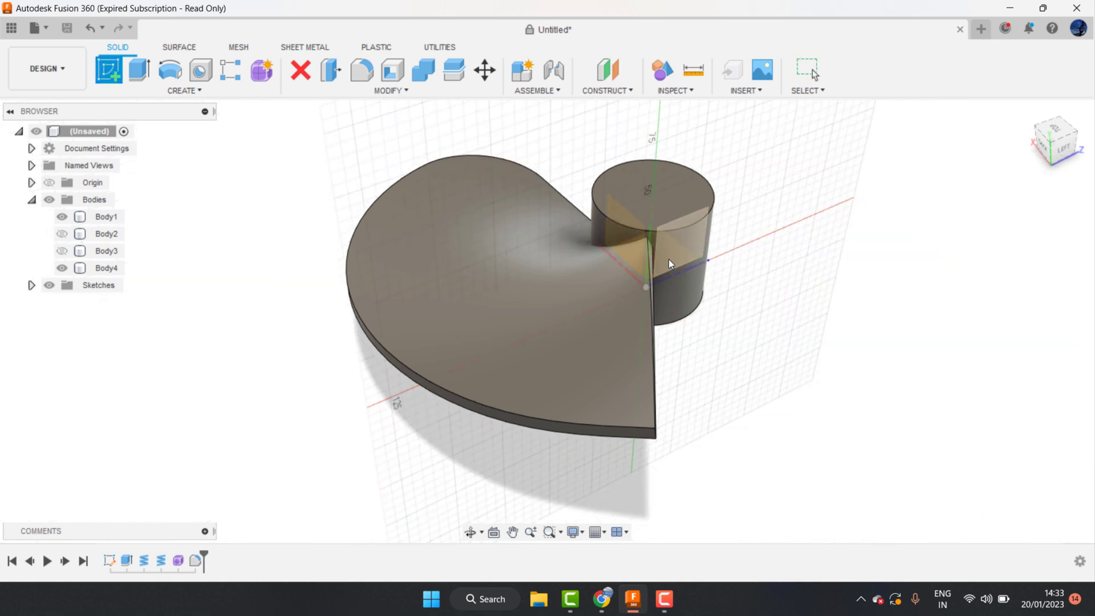
Open and finish an empty sketch on a vertical origin plane, then reorient the view toward the hub
left_click(657, 243)
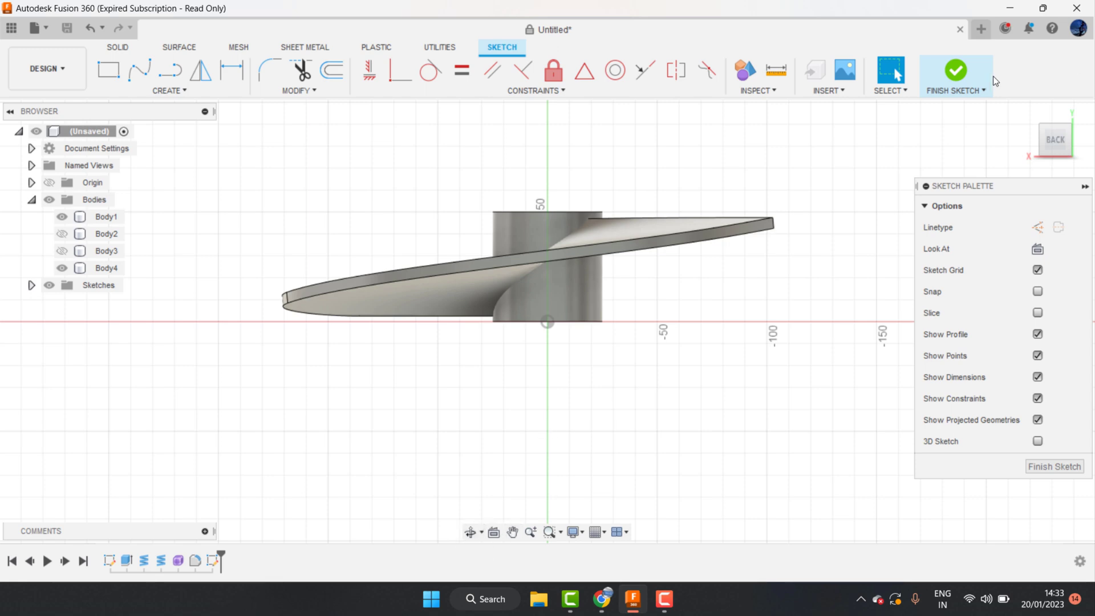
left_click(973, 74)
left_click(471, 531)
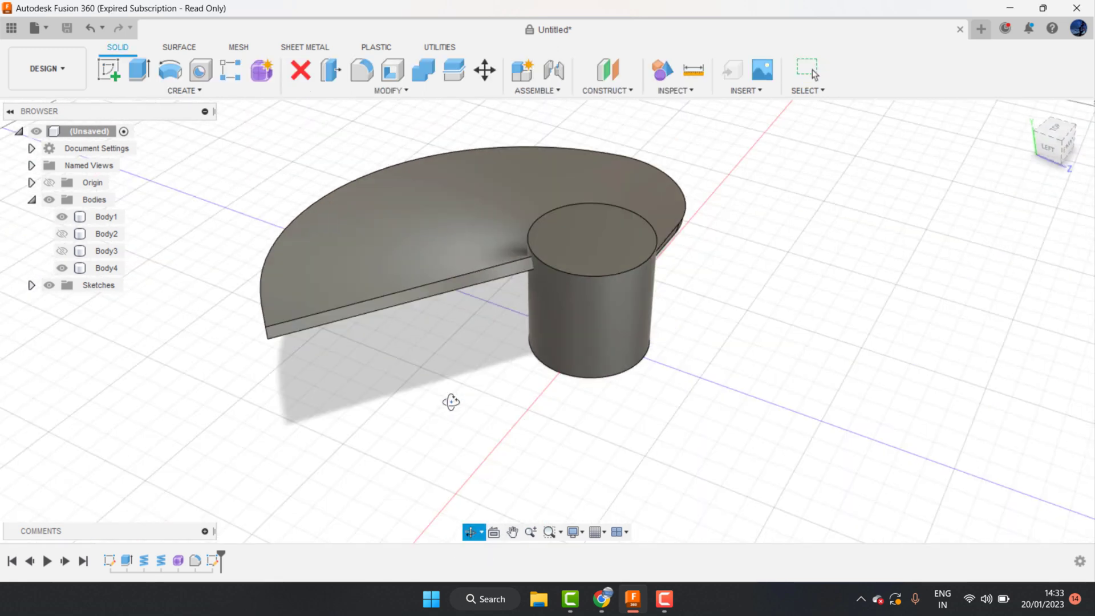
left_click_drag(449, 398, 706, 308)
right_click(706, 308)
key("Escape")
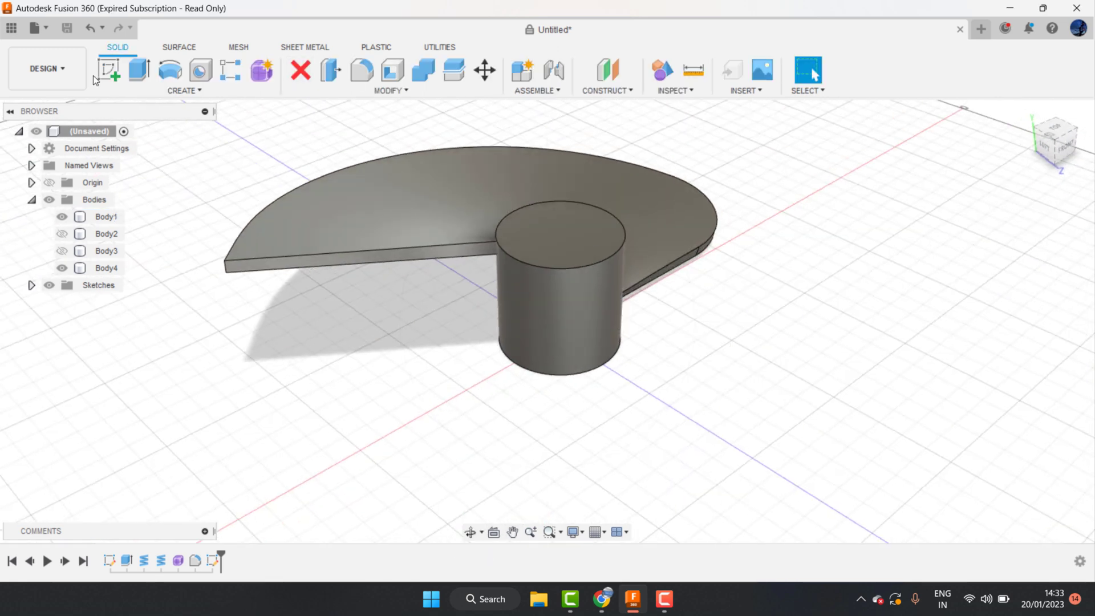
left_click(107, 71)
On the ground plane, draw a three-point fit-point spline from inside the hub out left past the blade edge
left_click(631, 342)
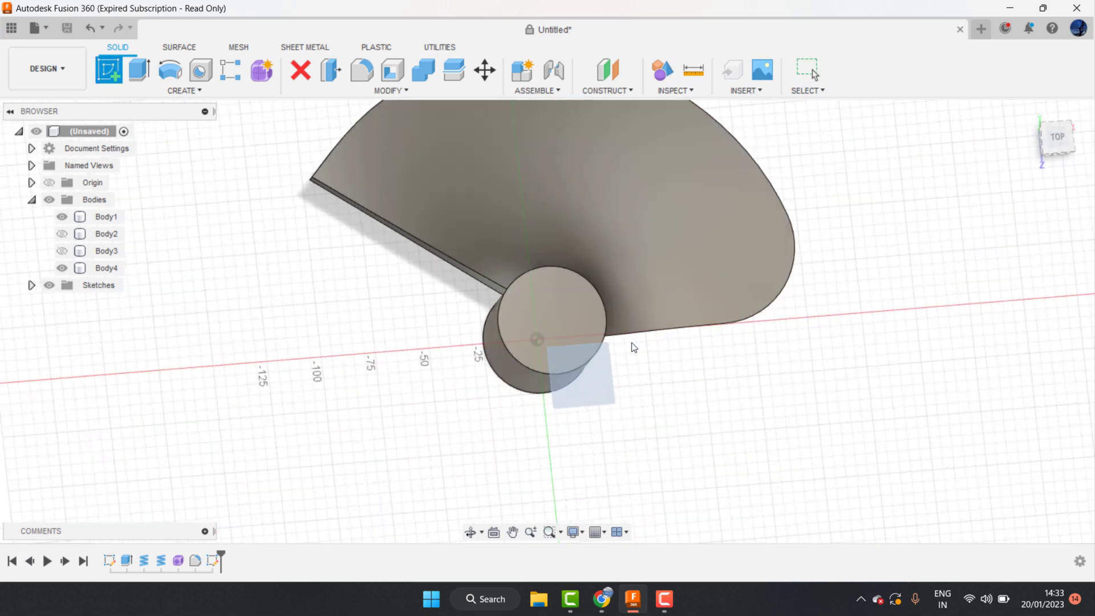
scroll(654, 398, "down", 2)
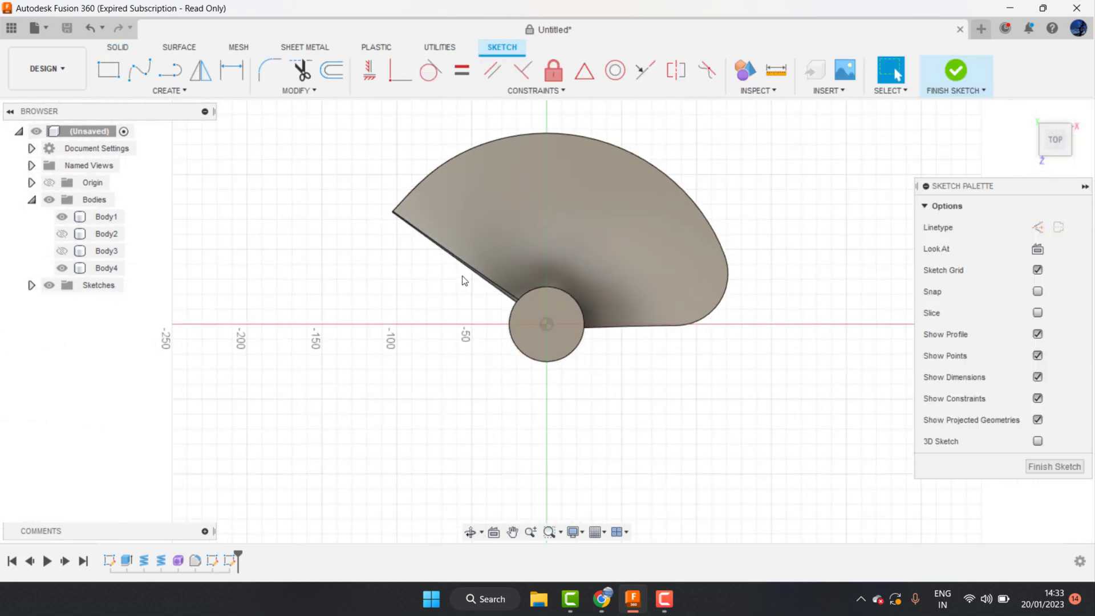
scroll(400, 228, "up", 2)
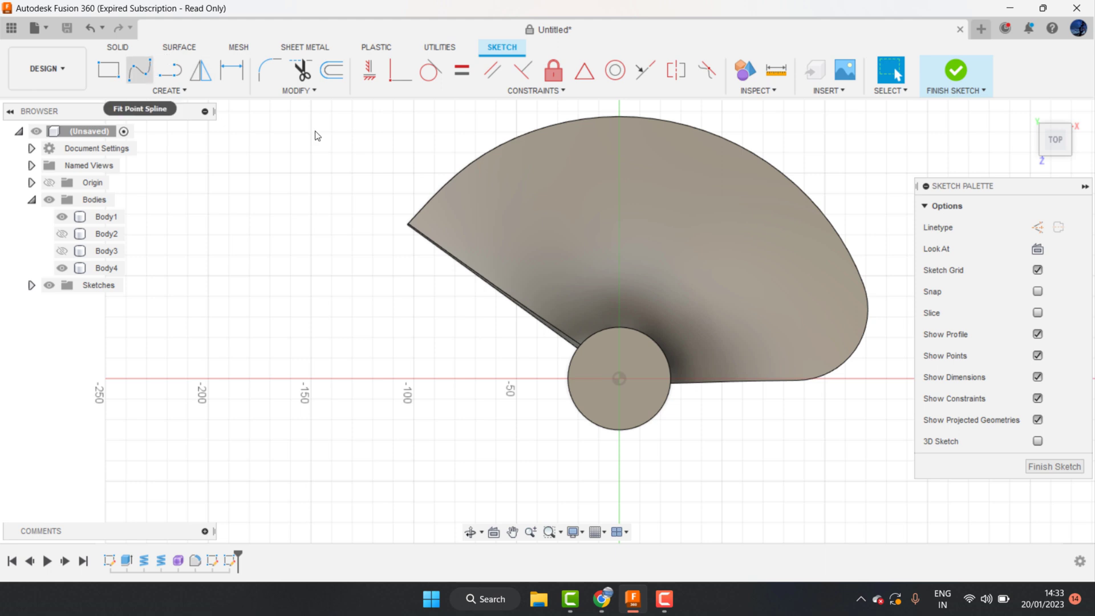
left_click(142, 74)
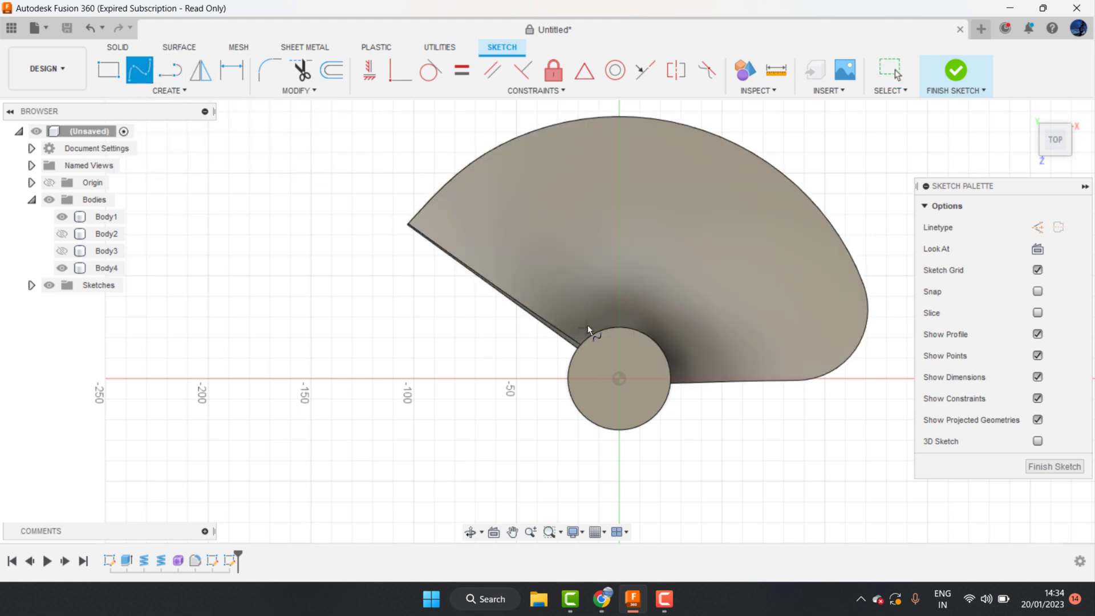
scroll(588, 324, "up", 2)
left_click(598, 368)
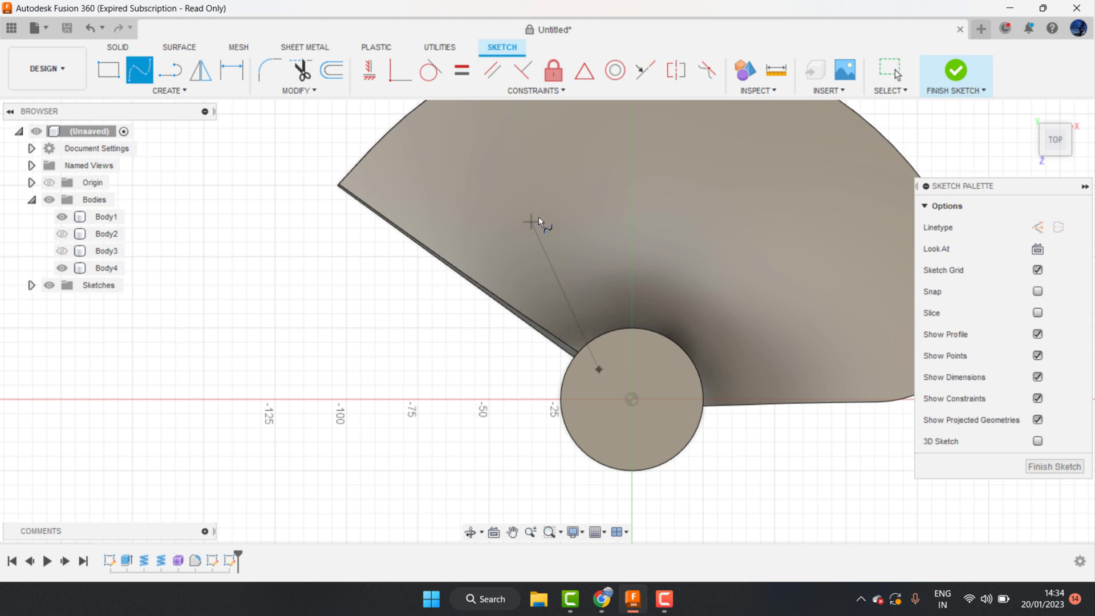
left_click(538, 216)
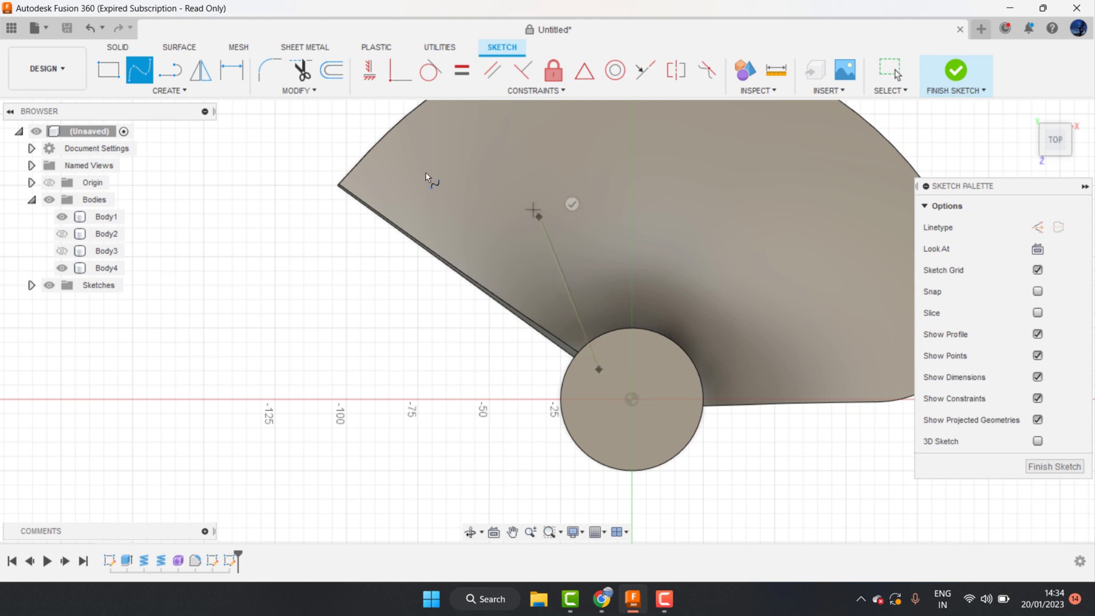
left_click(285, 153)
left_click(290, 115)
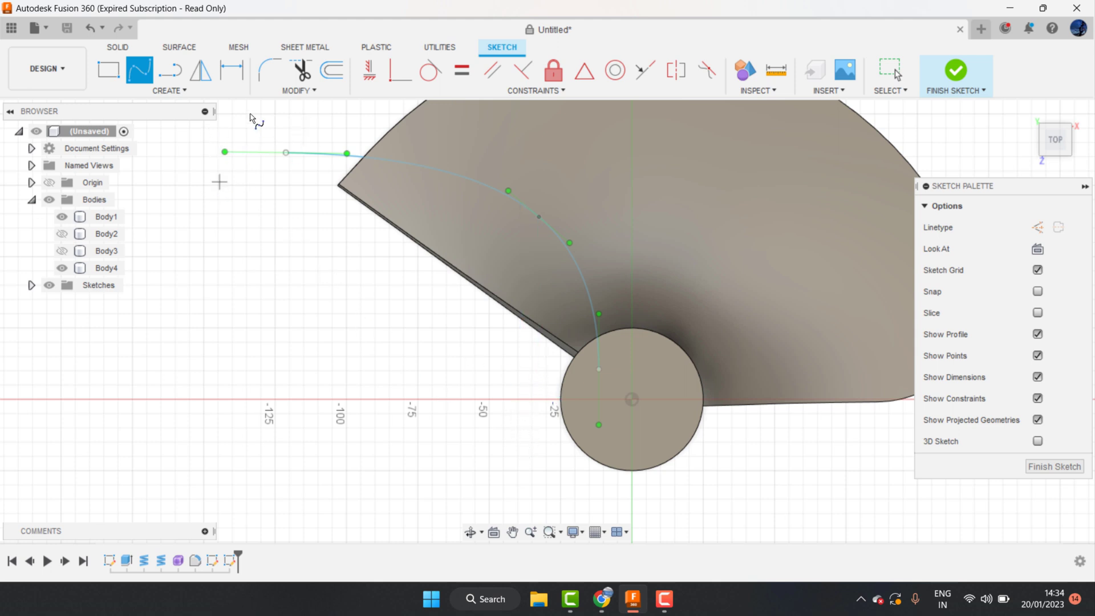
key("Escape")
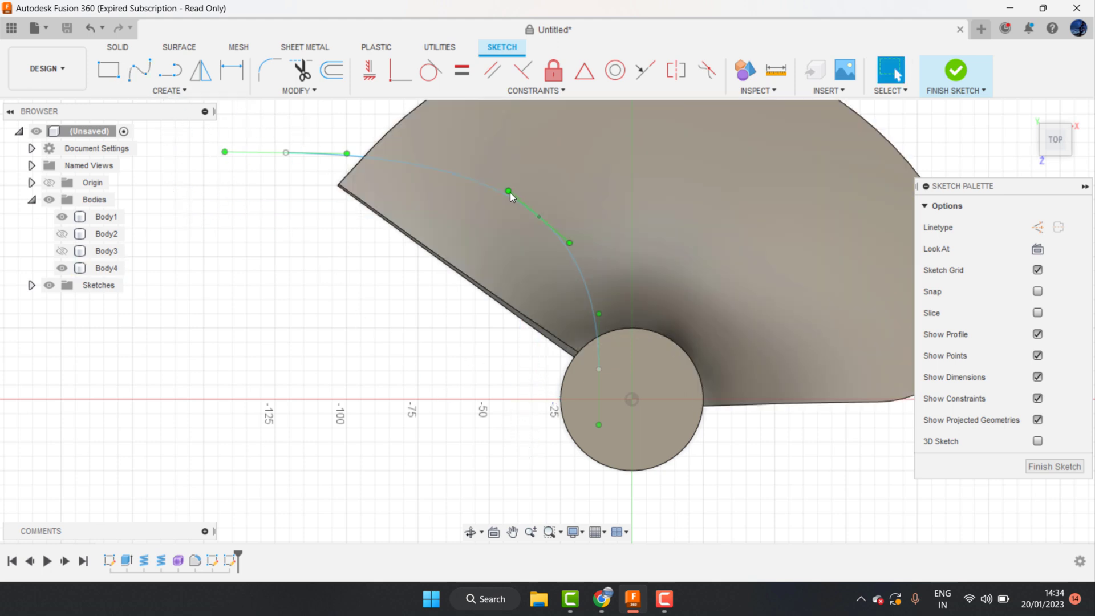
Drag the spline's middle fit points and outer end to reshape it, undoing one bad move
left_click(383, 160)
left_click_drag(508, 191, 510, 203)
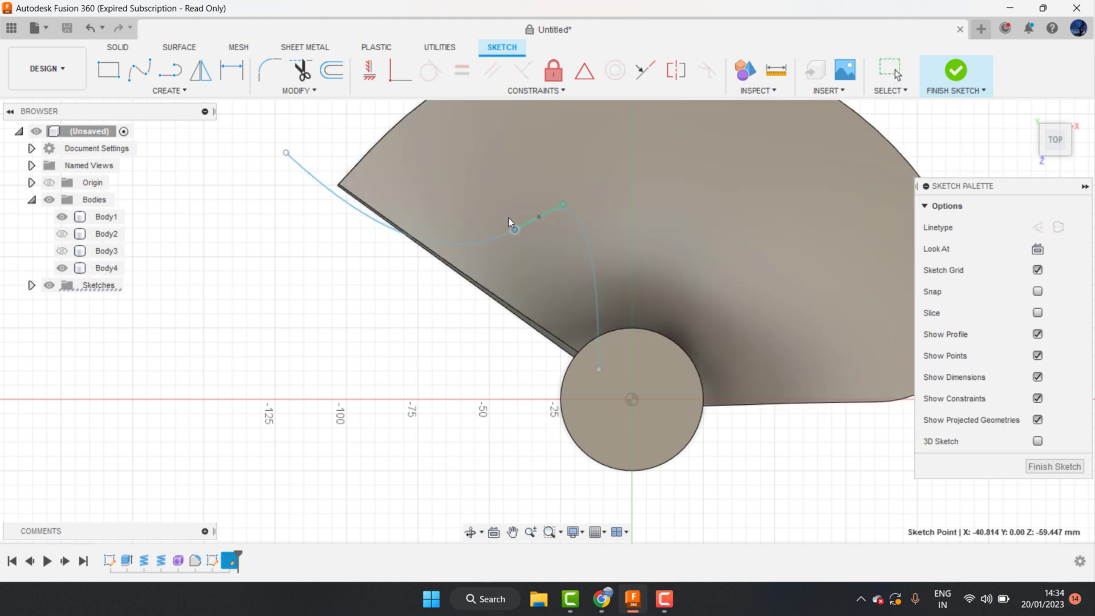
key("ctrl+z")
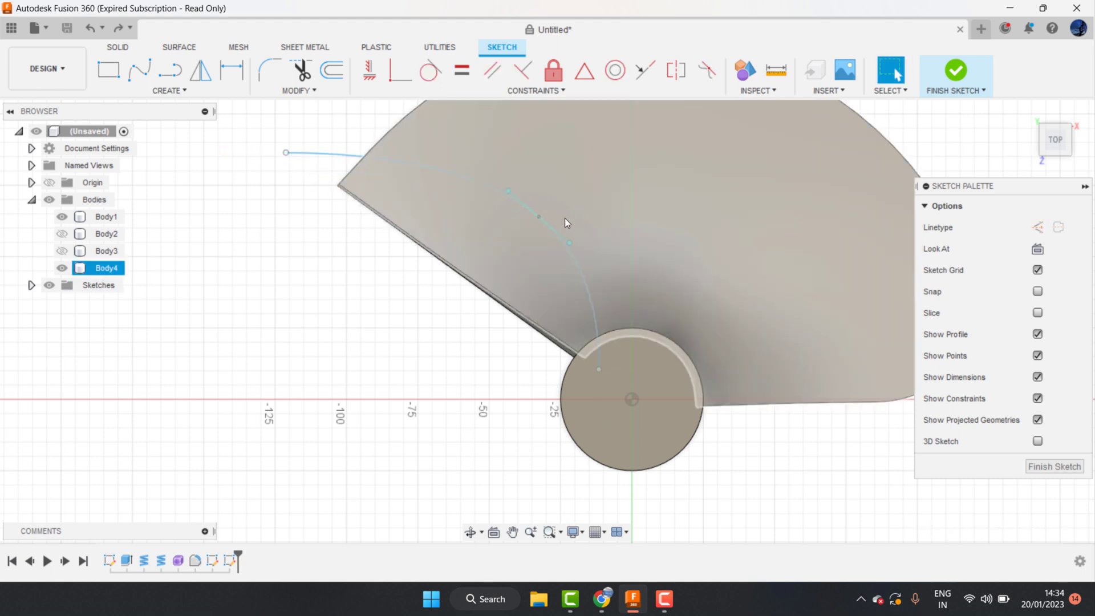
left_click_drag(540, 217, 531, 234)
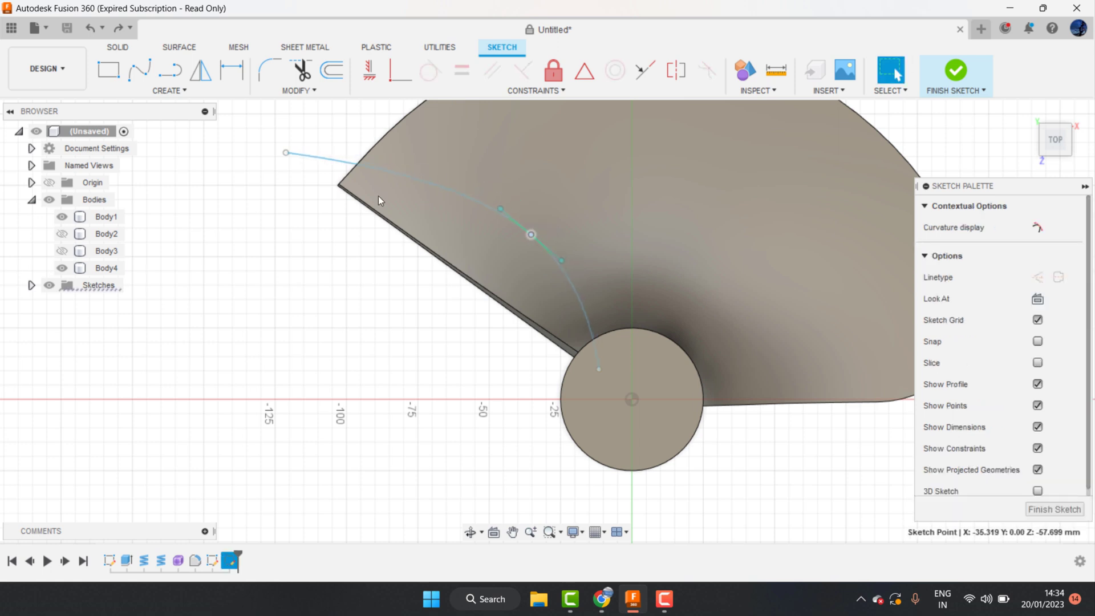
left_click_drag(286, 153, 292, 176)
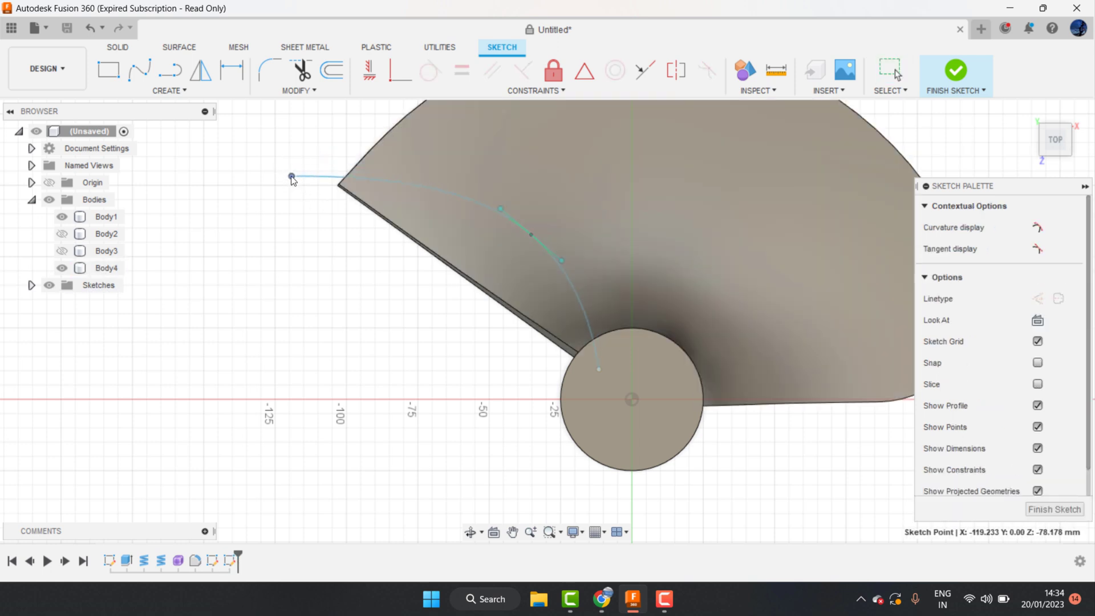
left_click_drag(532, 239, 543, 221)
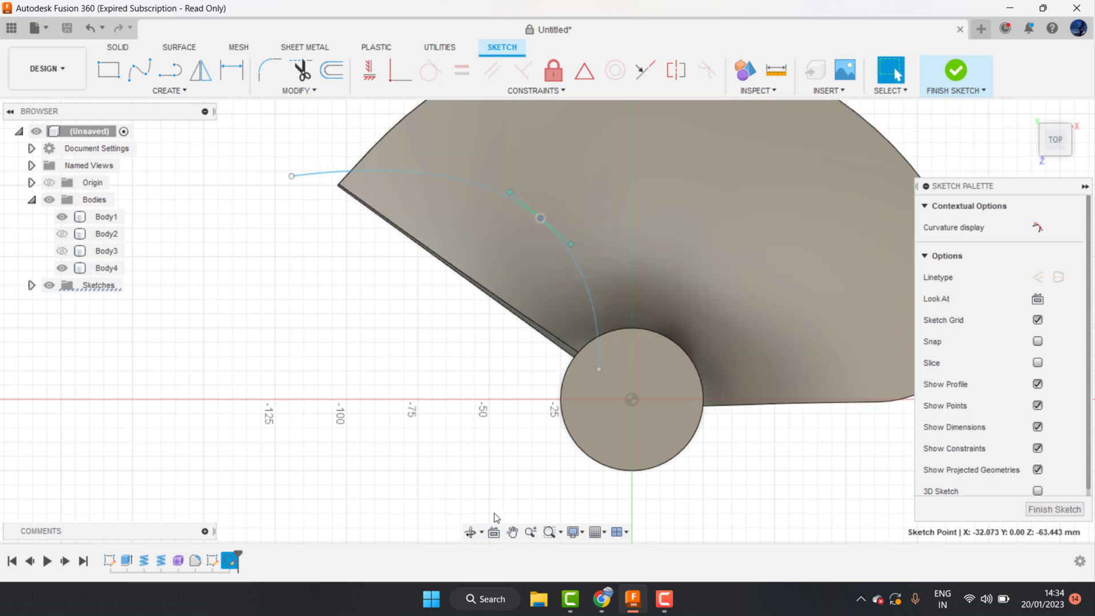
scroll(658, 310, "down", 2)
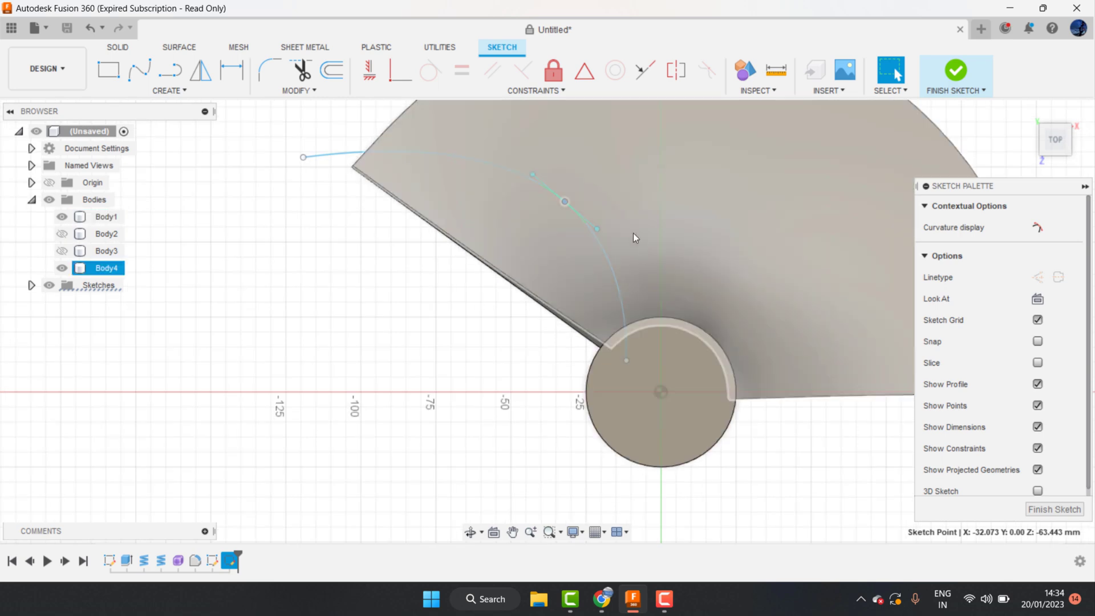
scroll(629, 365, "up", 2)
Adjust the spline's hub end, outer end and a middle point into a smooth arc
left_click_drag(626, 364, 605, 367)
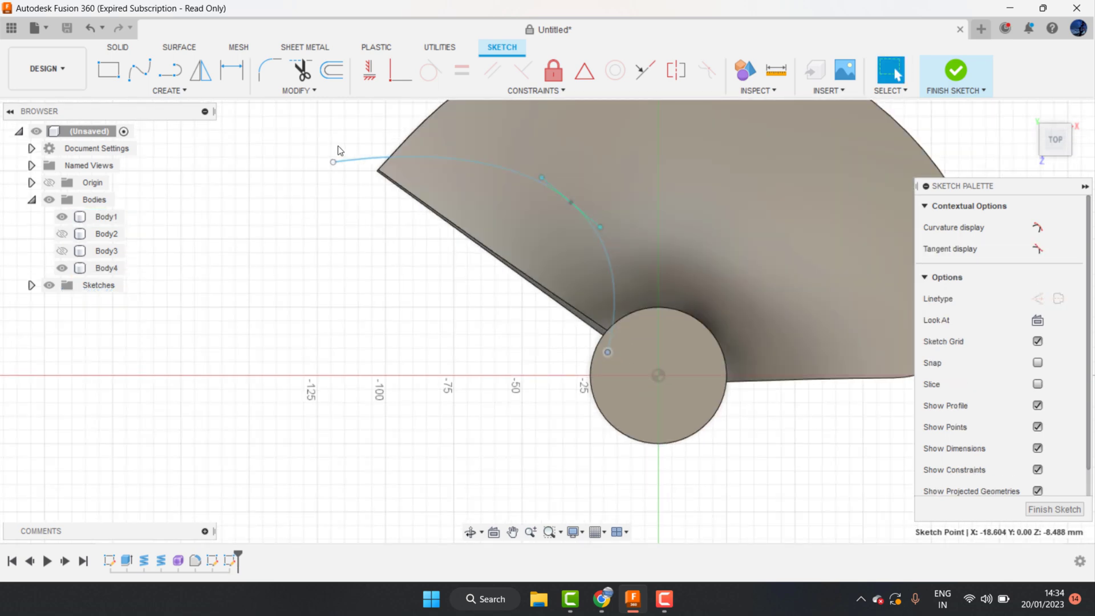
scroll(397, 159, "down", 3)
scroll(398, 160, "up", 2)
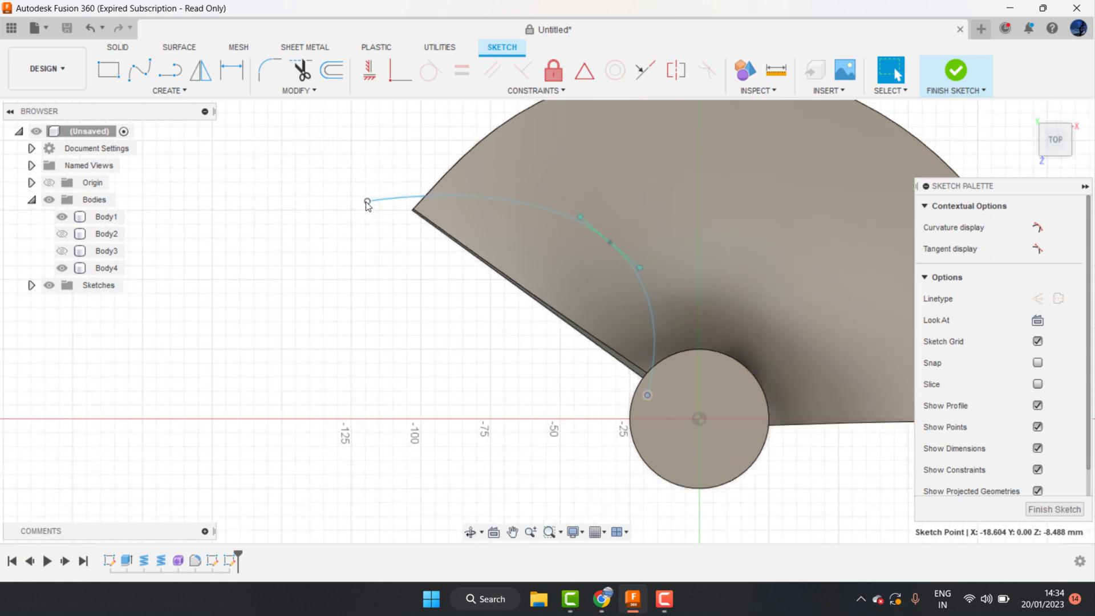
left_click_drag(367, 201, 365, 210)
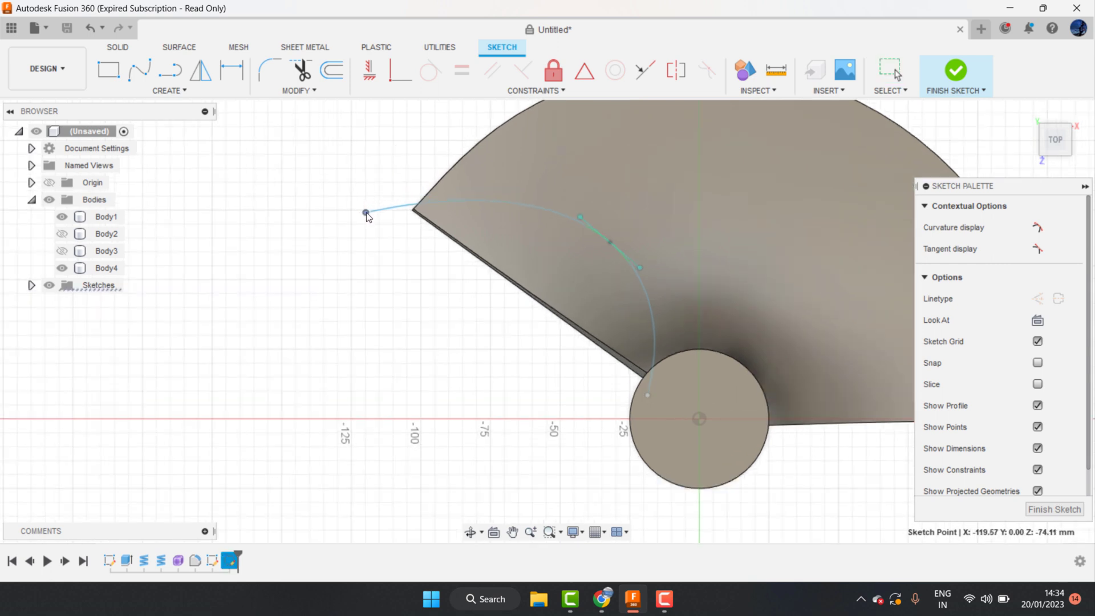
scroll(600, 239, "down", 2)
scroll(598, 242, "up", 1)
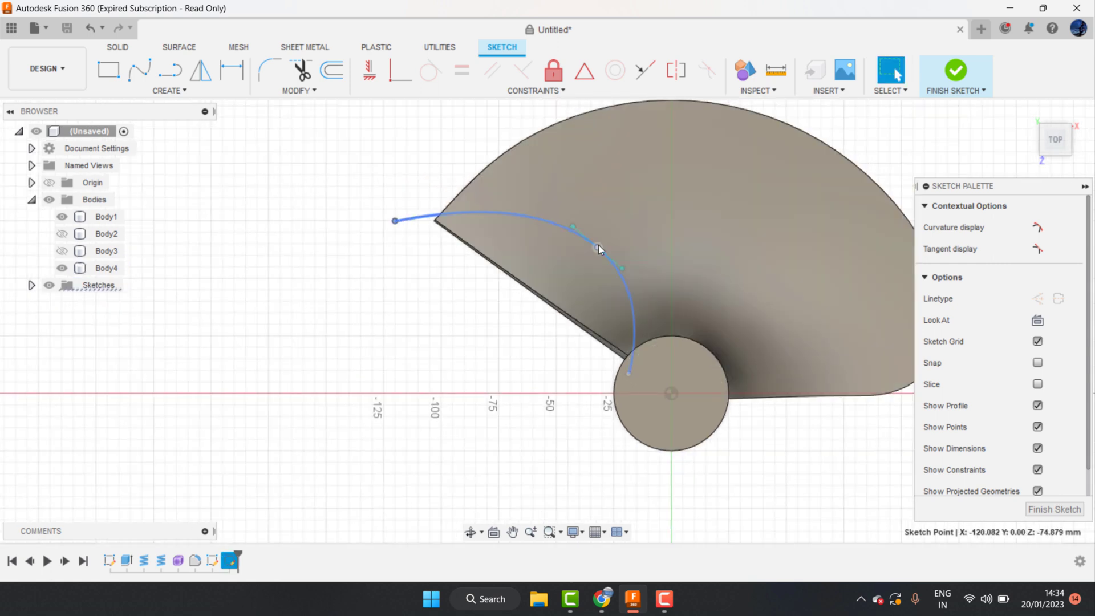
left_click(676, 289)
scroll(690, 278, "down", 1)
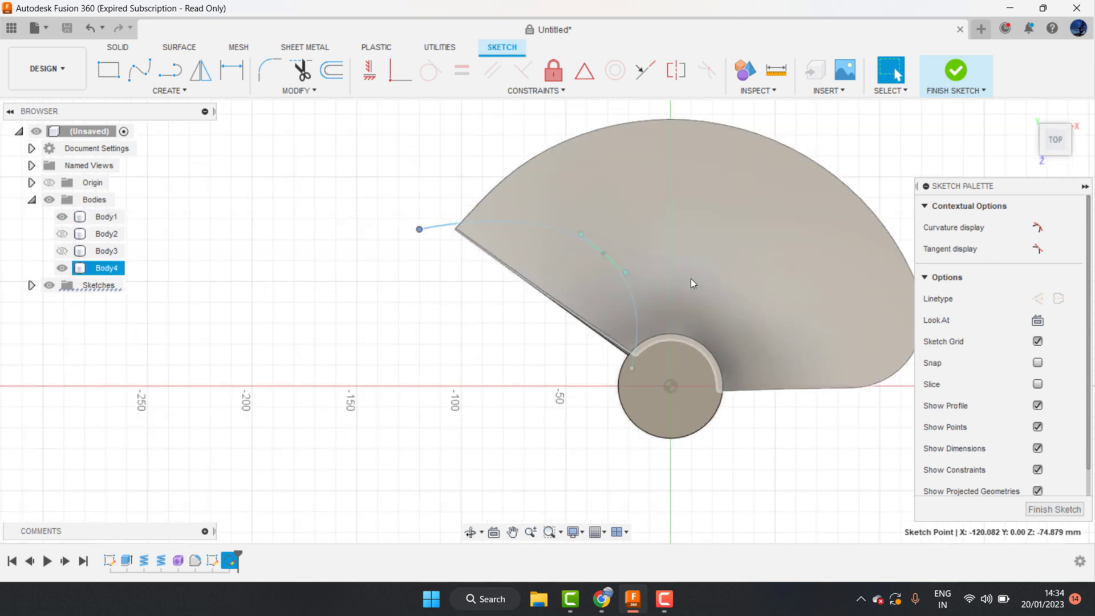
key("Escape")
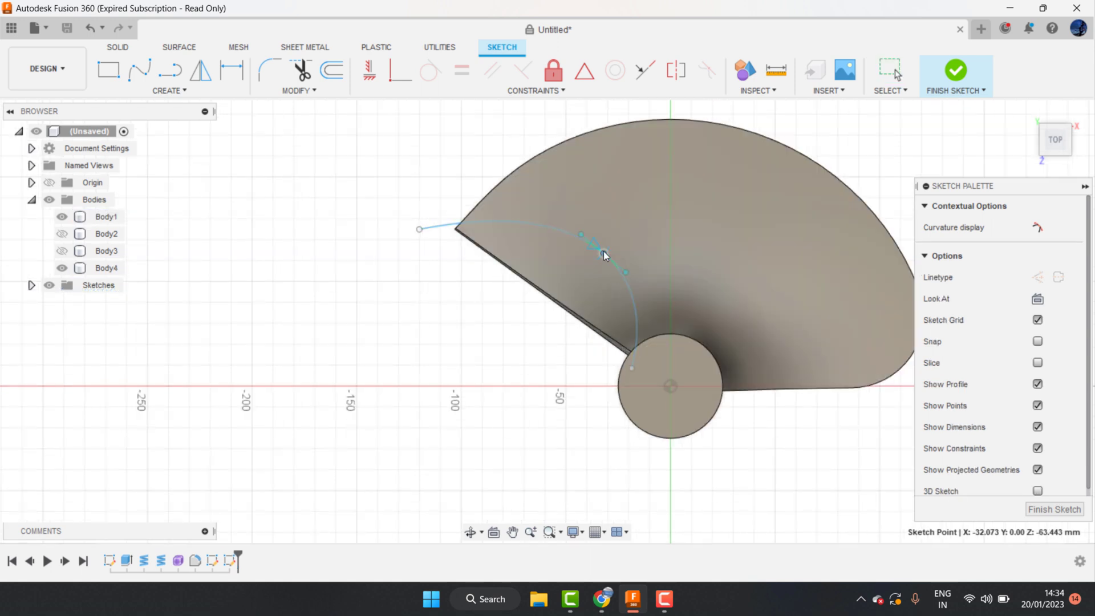
left_click_drag(606, 253, 616, 239)
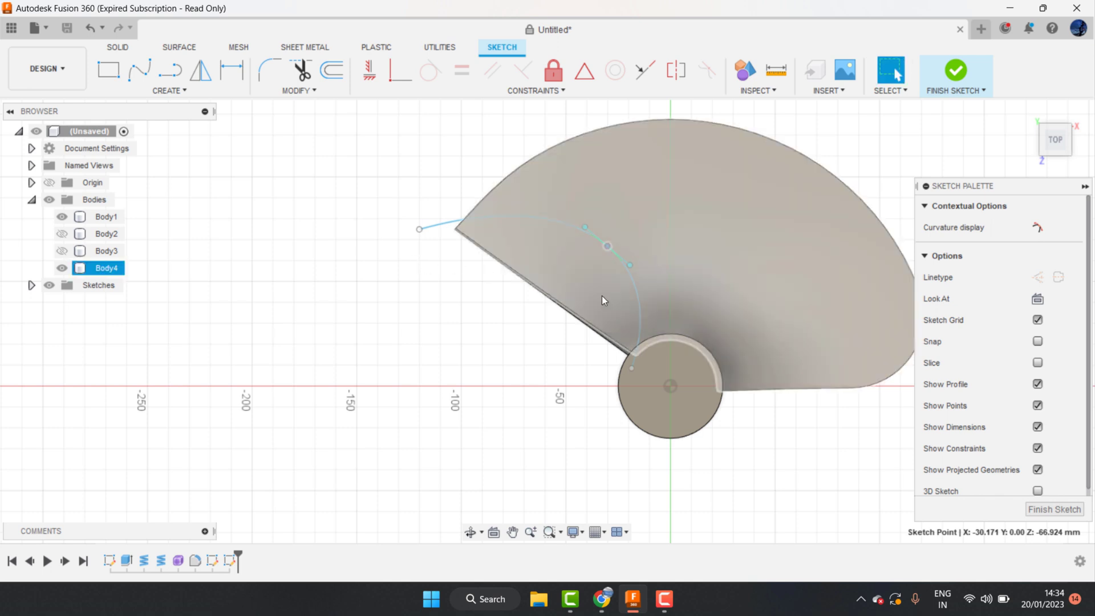
scroll(601, 295, "up", 2)
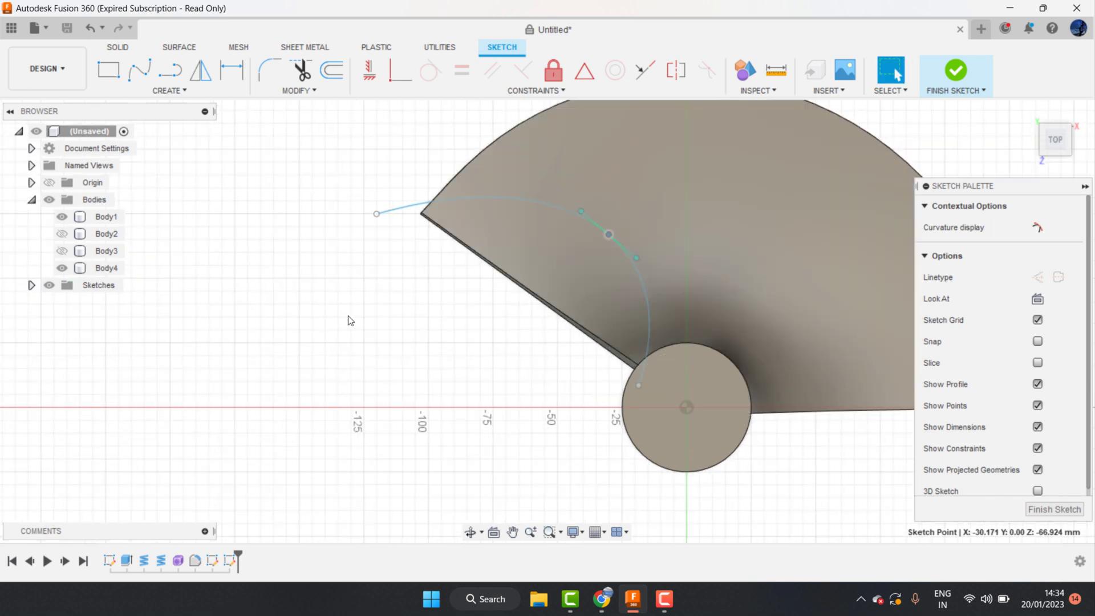
Draw a second spline from the first spline's outer end back to the hub, closing the blade outline
left_click(136, 70)
left_click(393, 364)
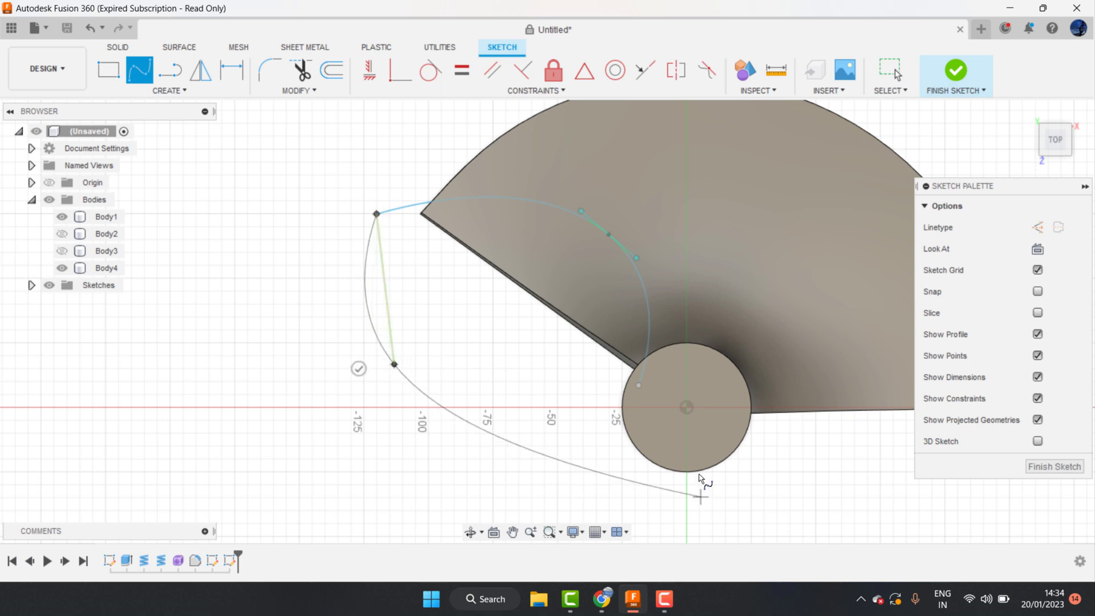
left_click(636, 384)
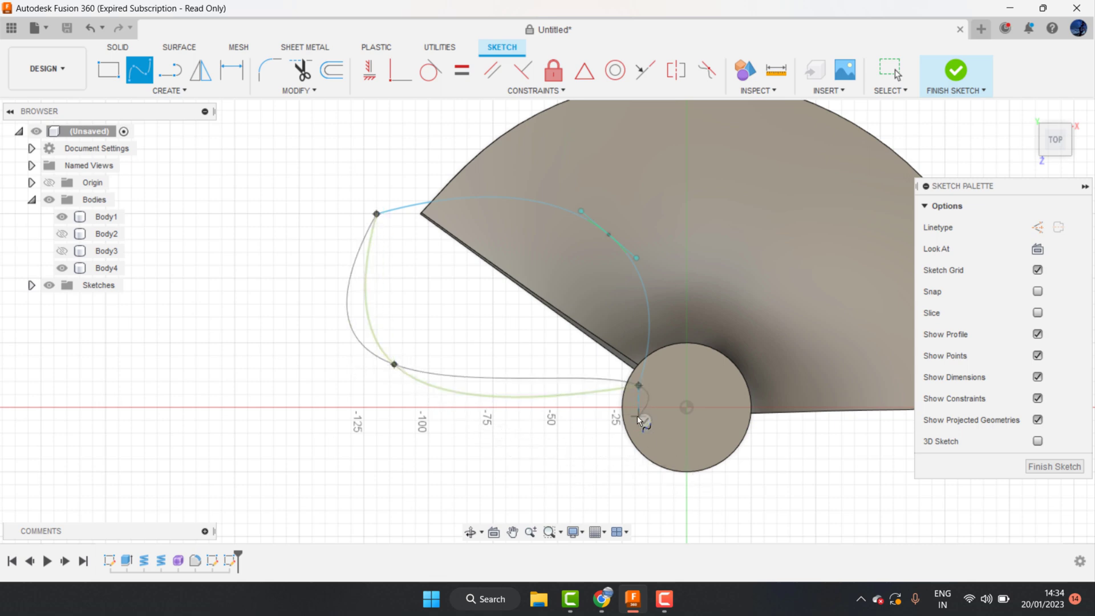
left_click(647, 419)
scroll(648, 389, "up", 2)
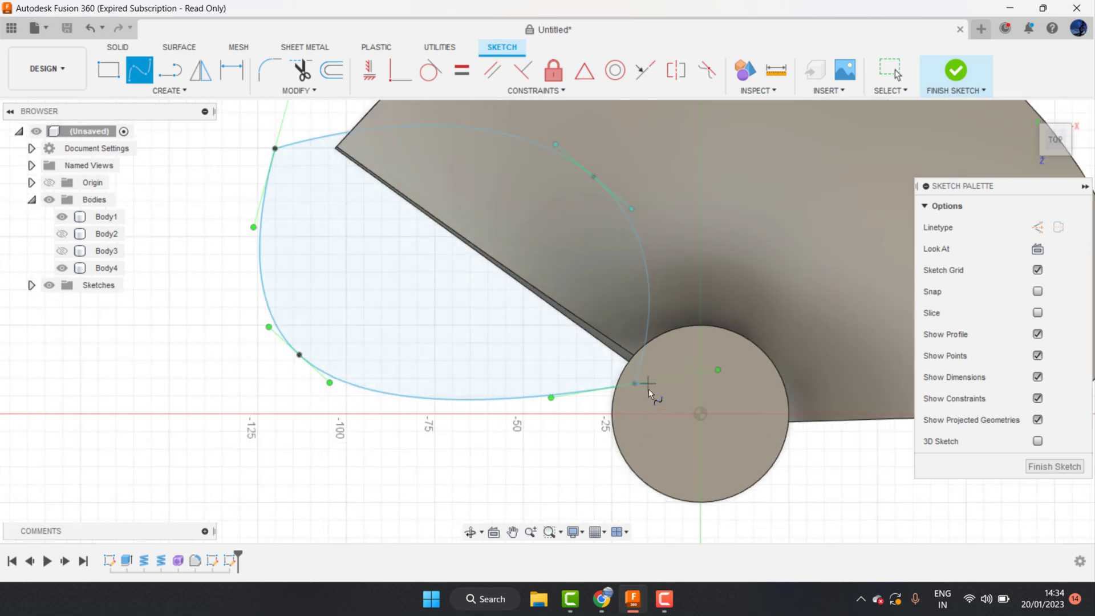
key("Escape")
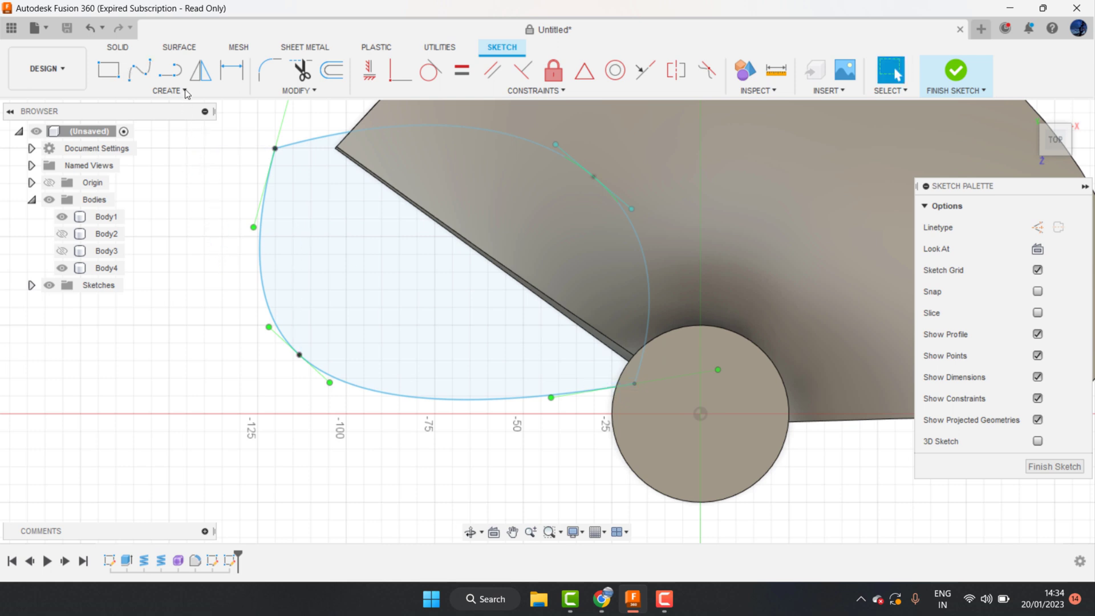
Add a circle centred on the hub and set its diameter to 50 mm
left_click(183, 90)
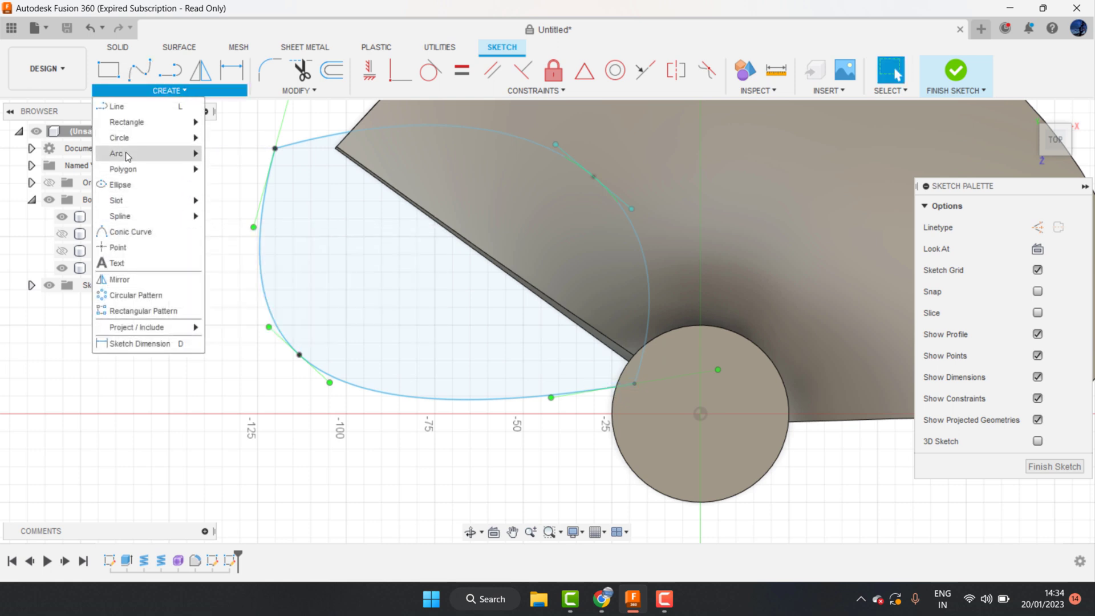
mouse_move(127, 121)
left_click(224, 125)
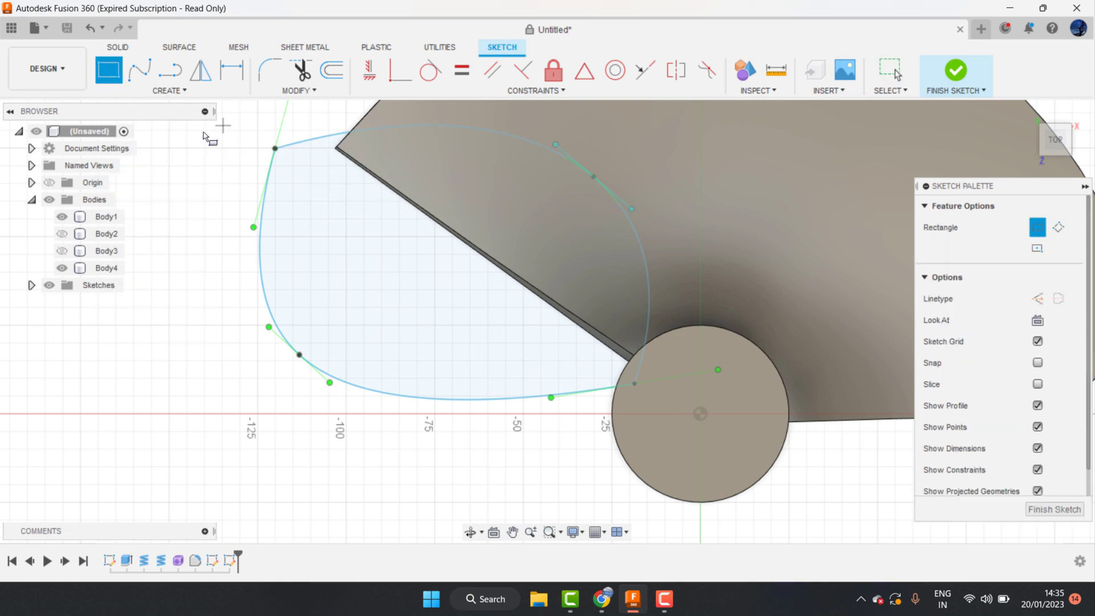
key("Escape")
key("c")
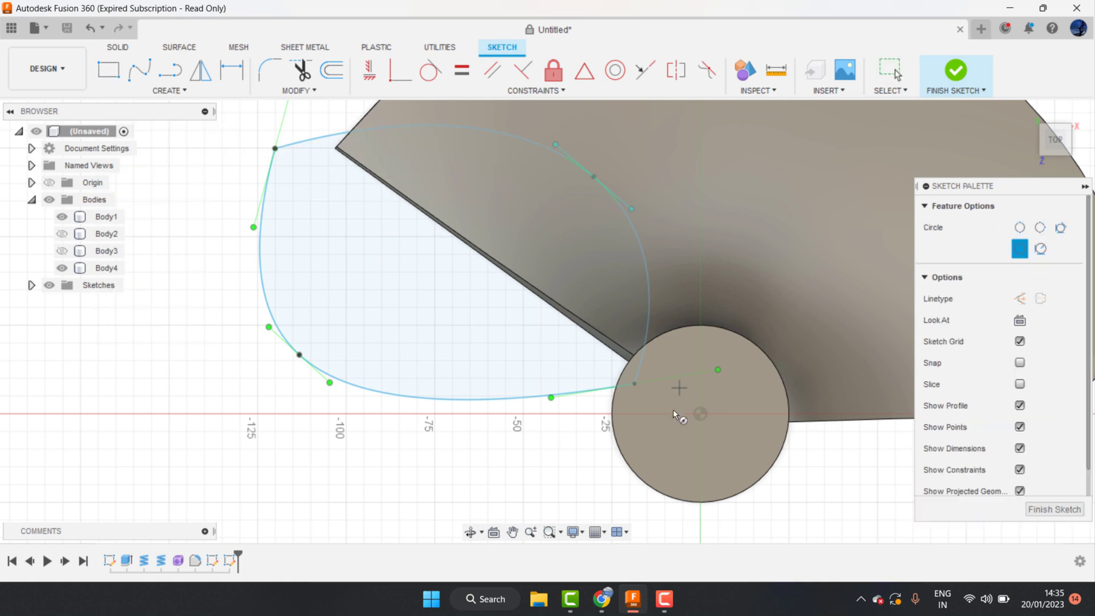
left_click(700, 413)
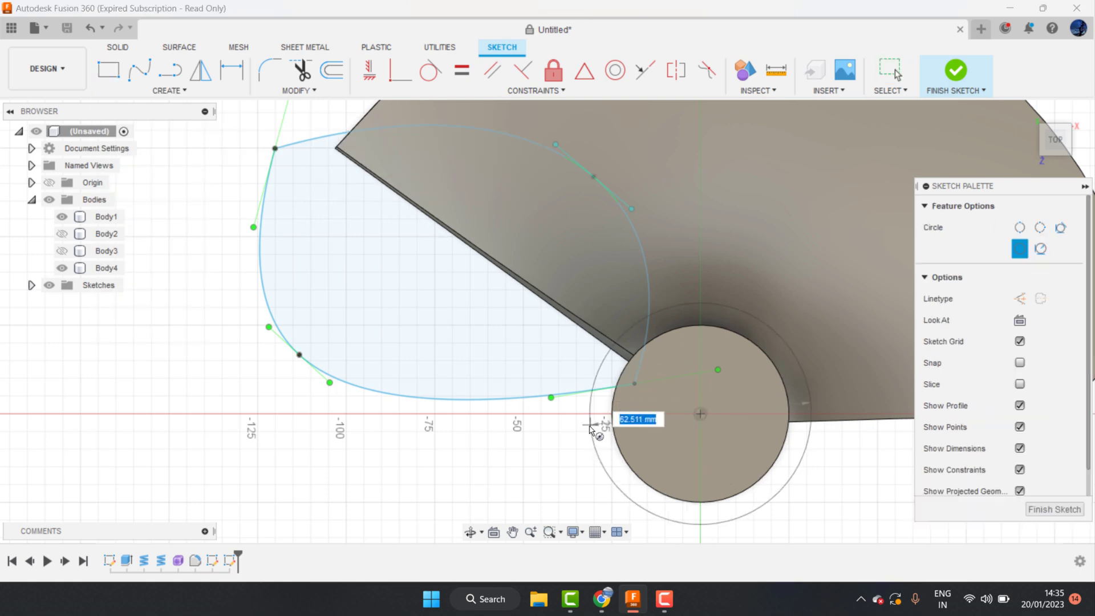
type("5")
key("Return")
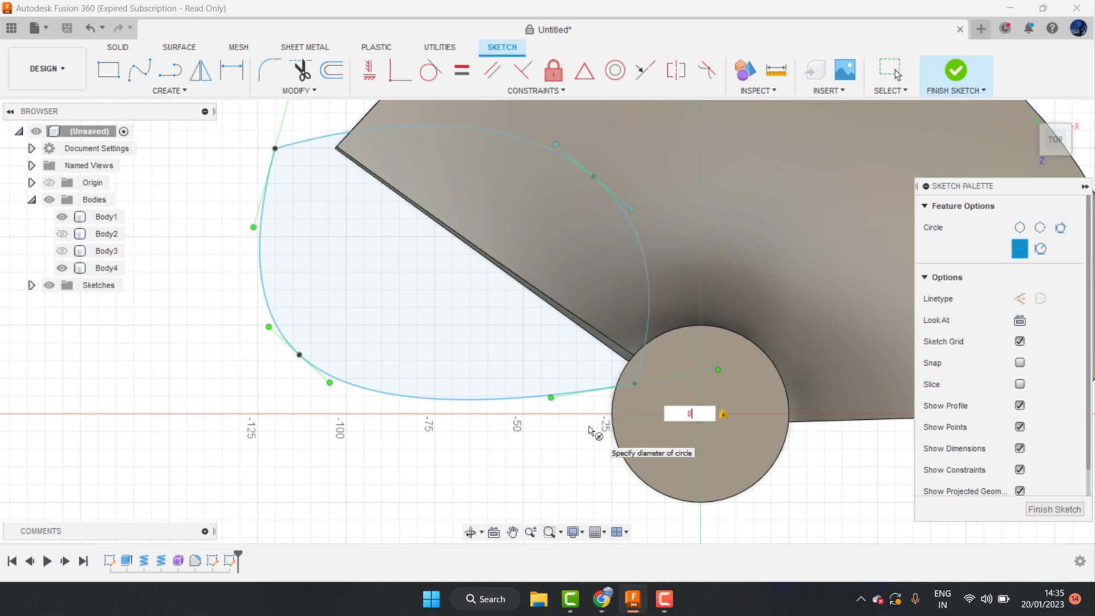
key("Escape")
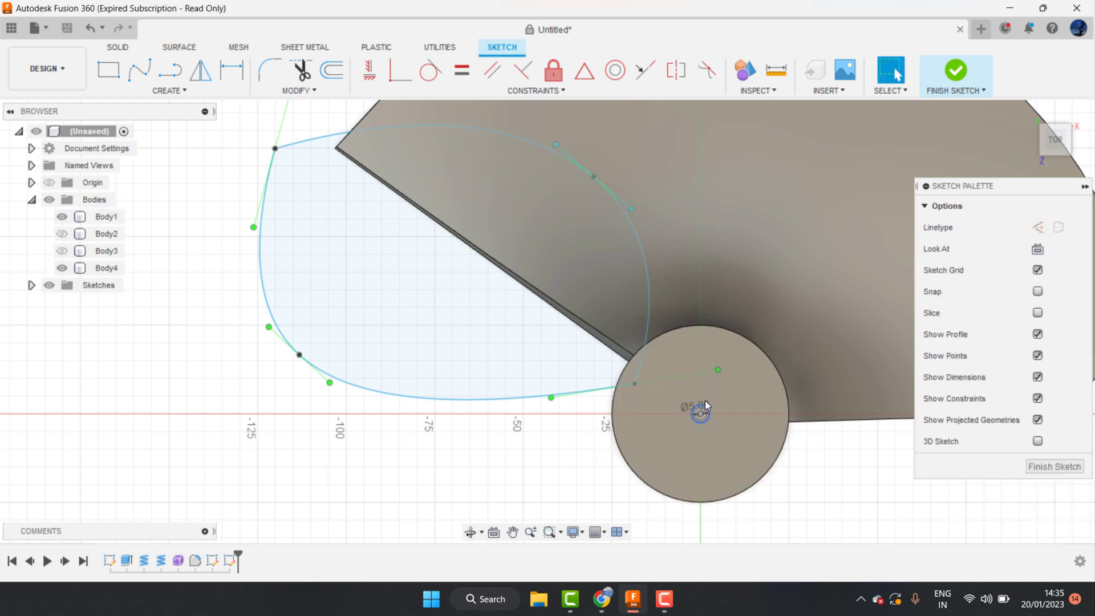
left_click(692, 404)
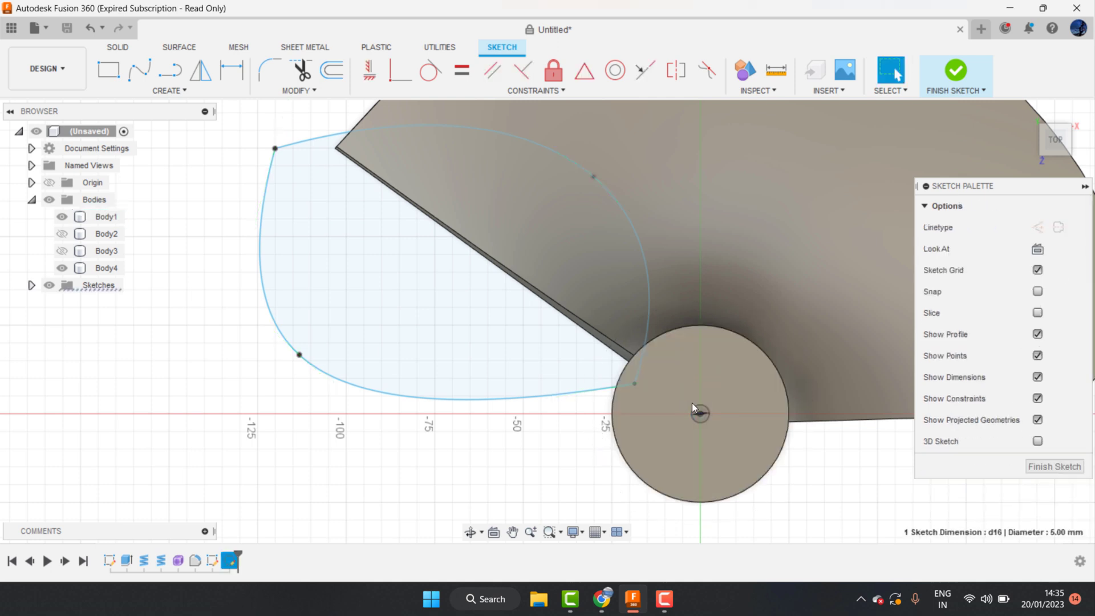
double_click(692, 403)
type("50")
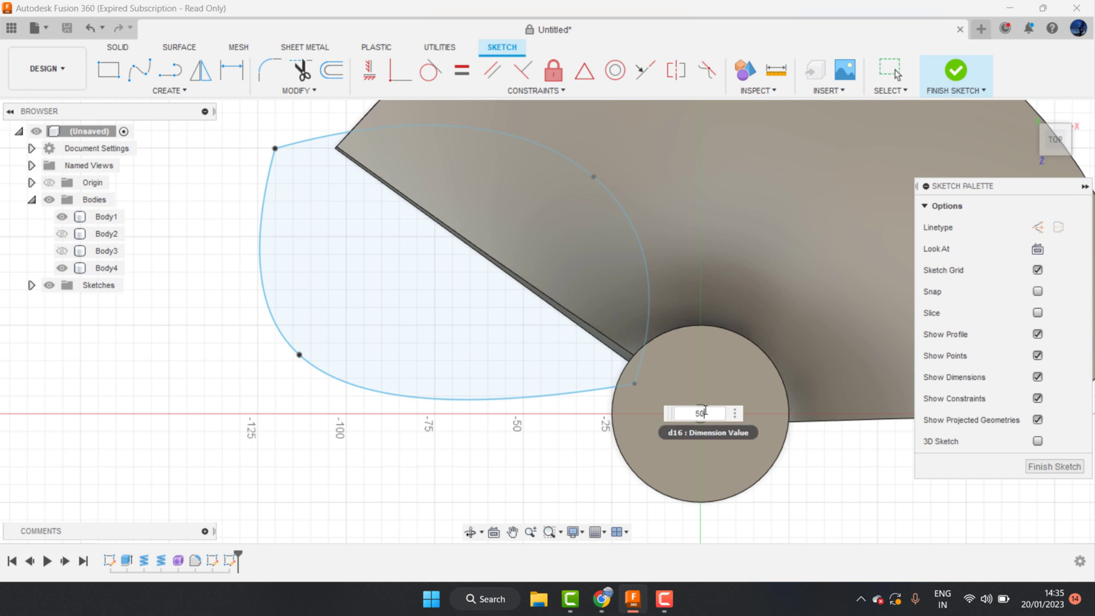
key("Return")
scroll(522, 275, "down", 1)
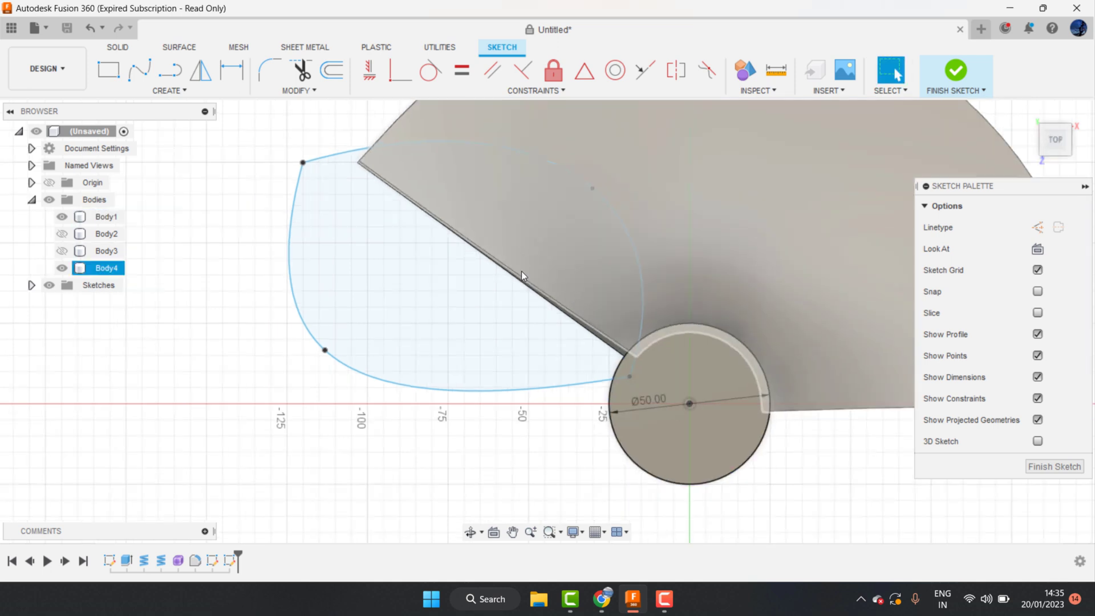
key("t")
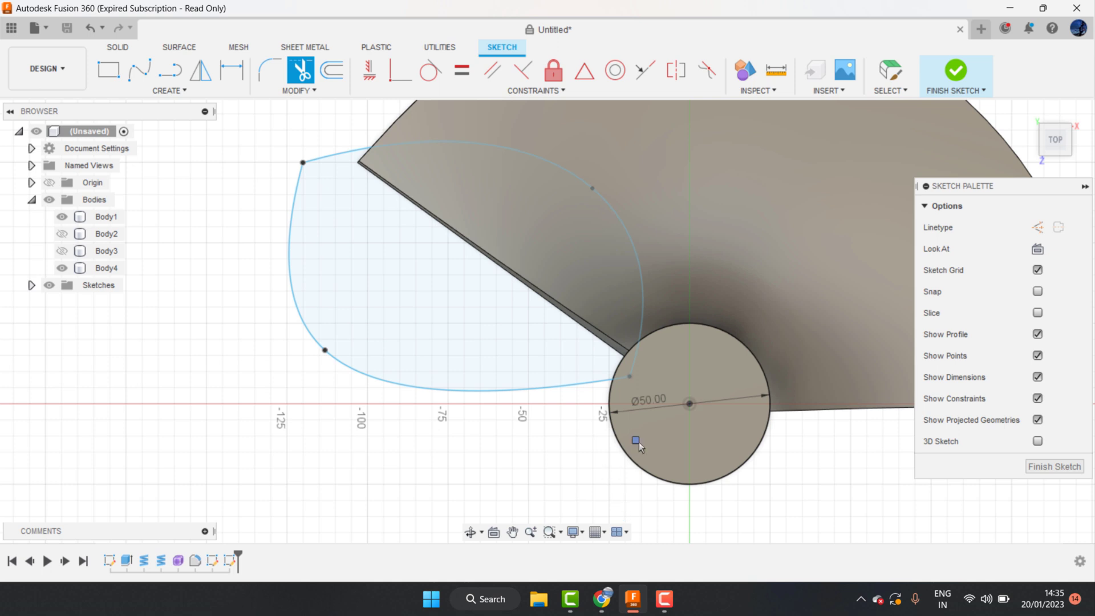
Trim away the unwanted segment of the hub circle and finish the sketch
left_click(631, 462)
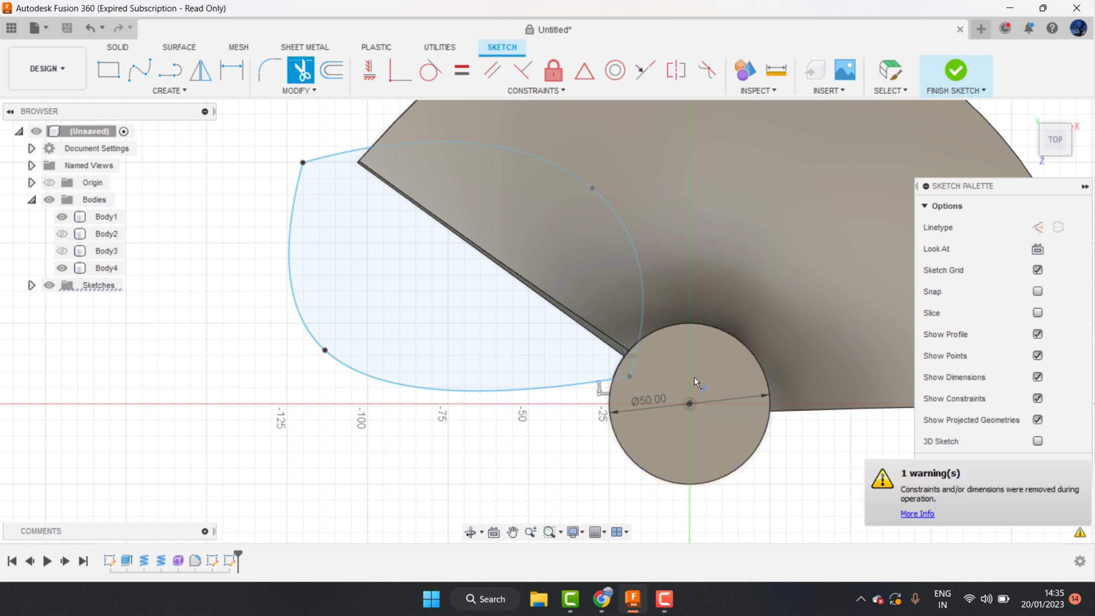
scroll(628, 356, "up", 2)
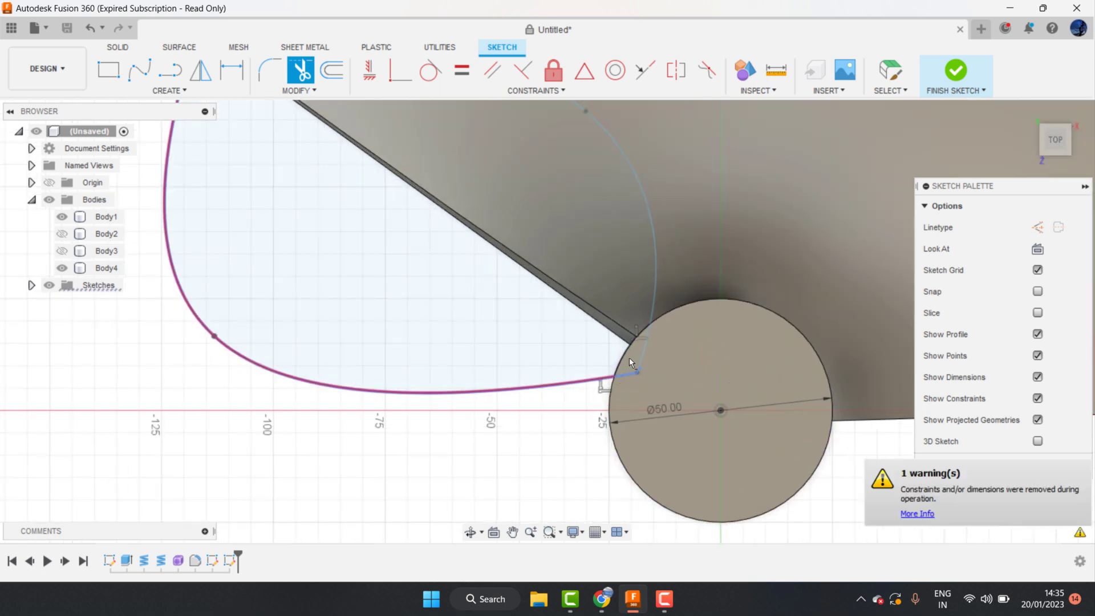
scroll(634, 354, "down", 3)
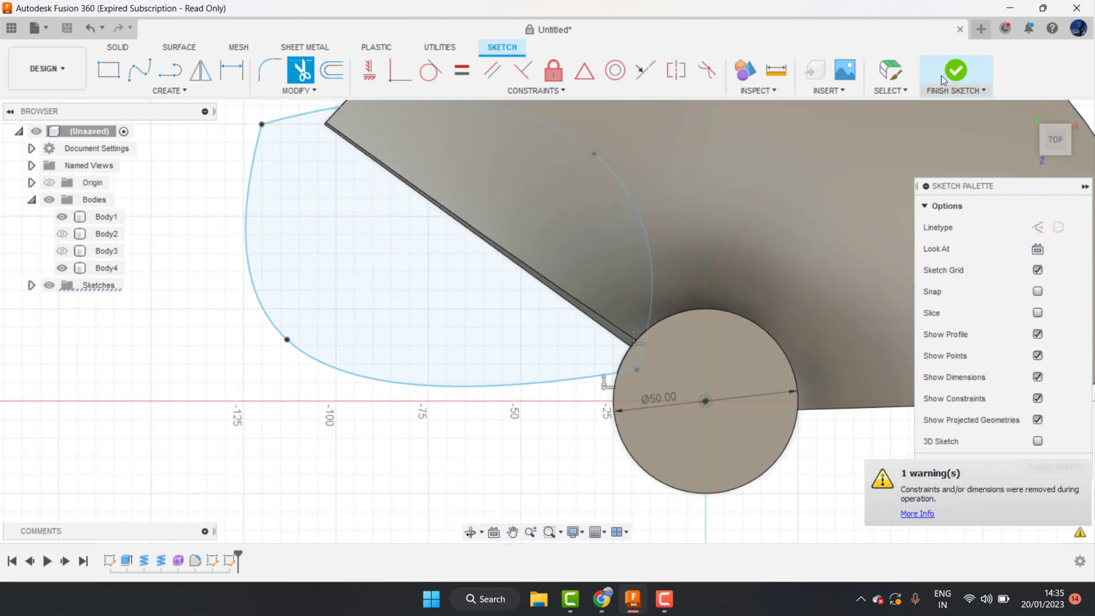
middle_click_drag(665, 280, 768, 222, "shift")
right_click(768, 222)
left_click(794, 281)
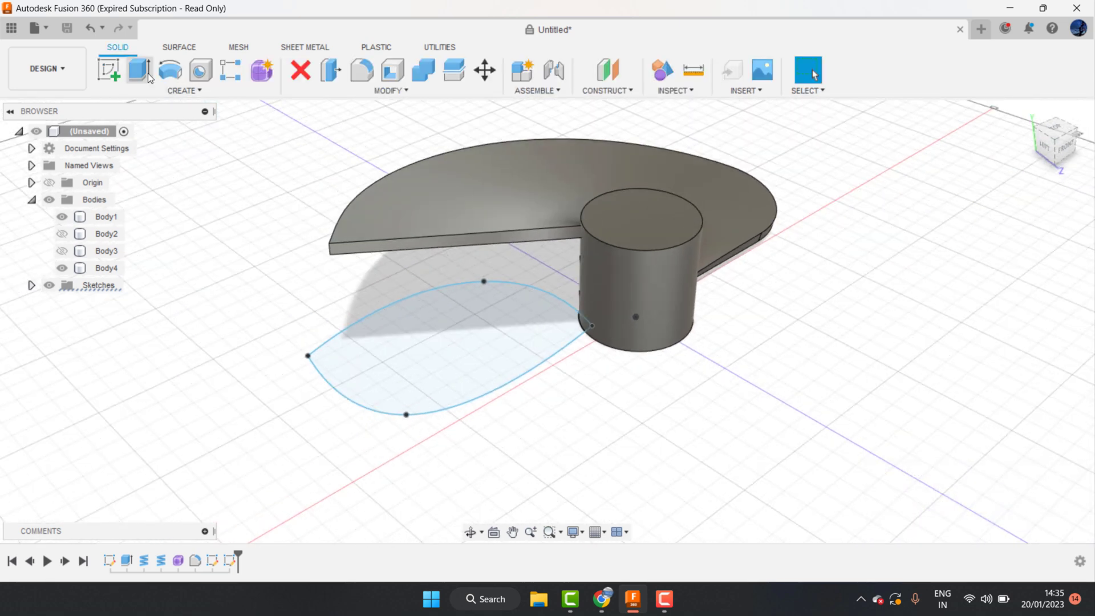
Extrude-cut the blade-shaped profile 60 mm upward, leaving a crescent blade beside the hub
left_click(148, 73)
left_click(470, 331)
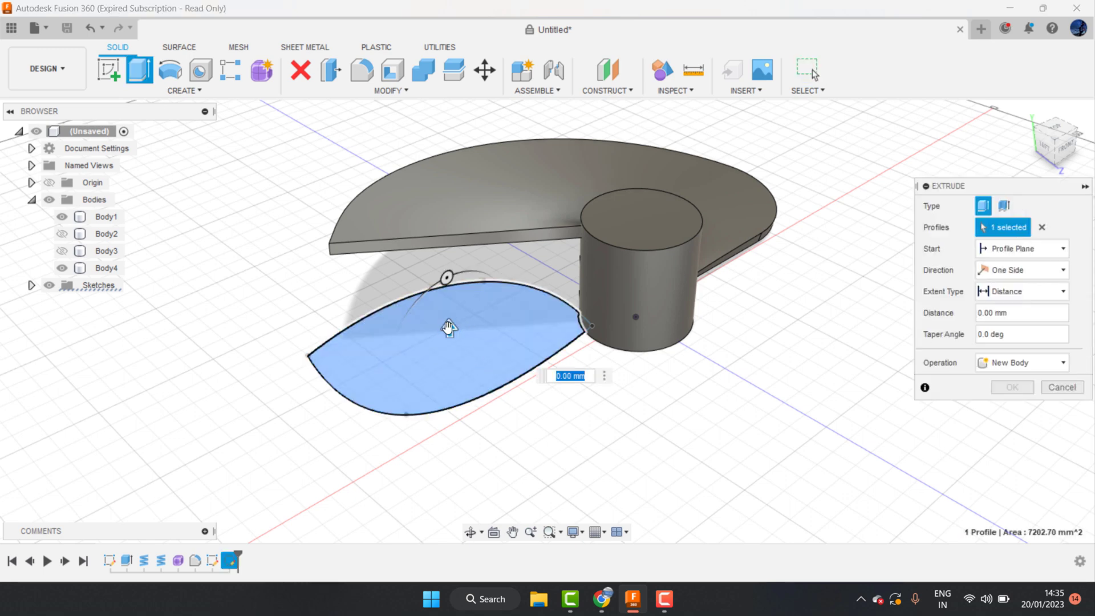
left_click_drag(447, 320, 441, 206)
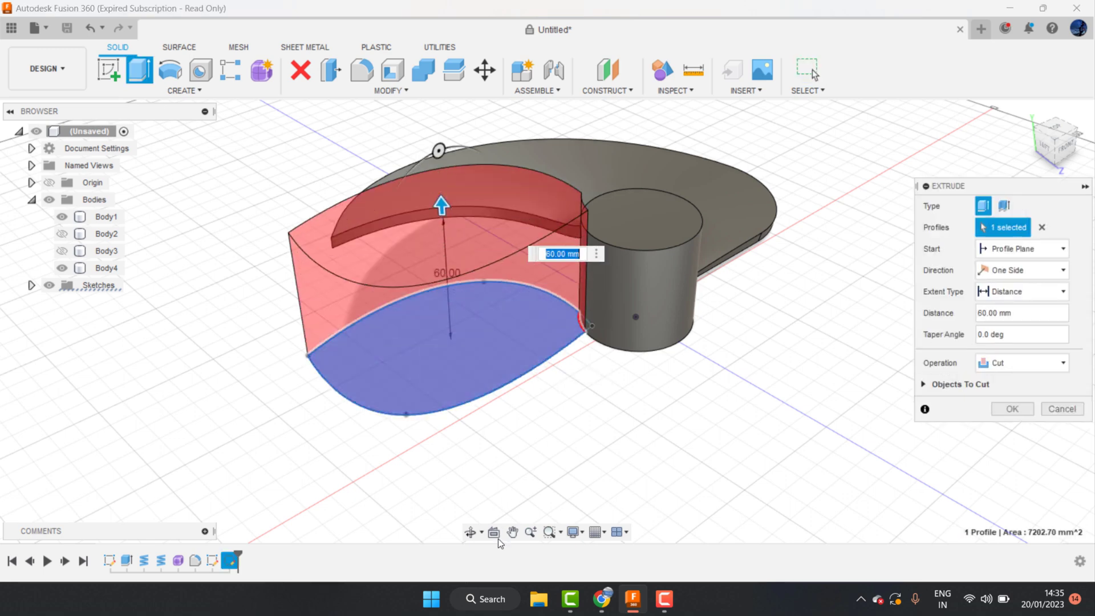
left_click(473, 533)
left_click_drag(581, 442, 594, 491)
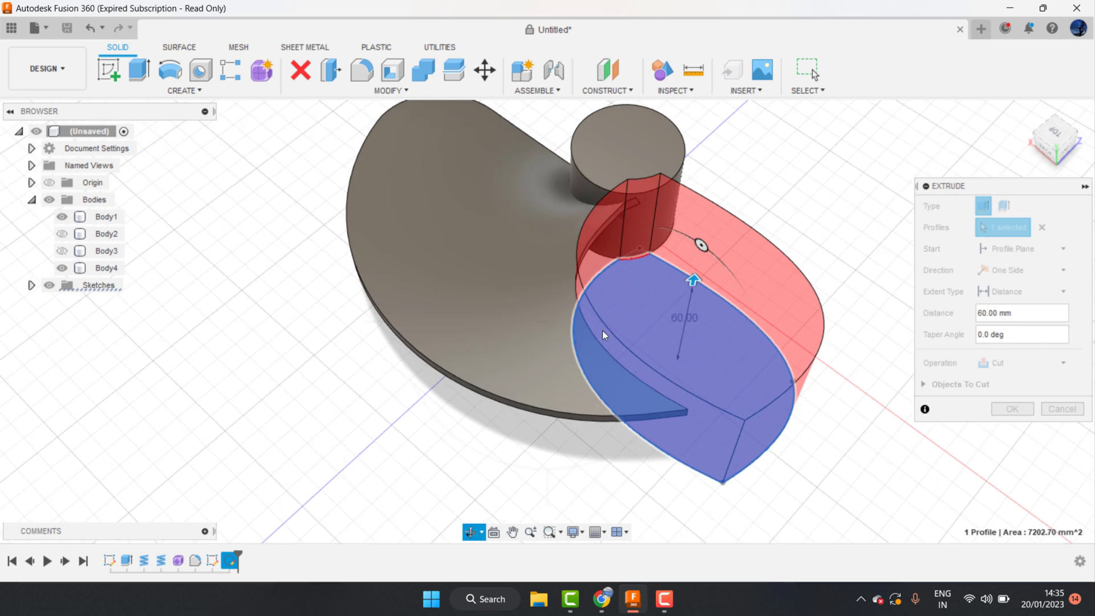
right_click(596, 330)
left_click(650, 330)
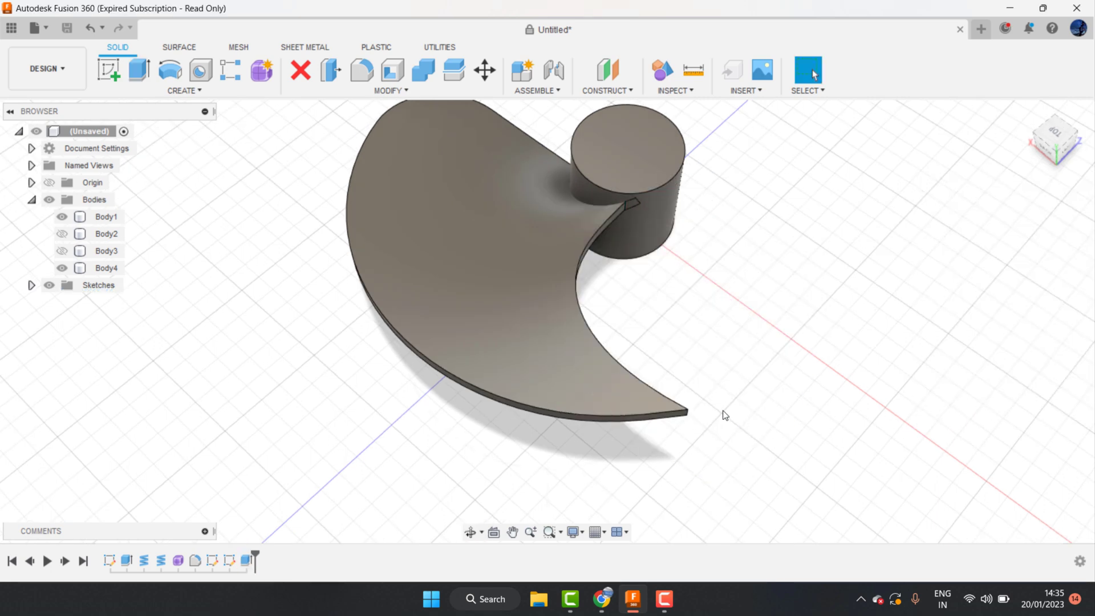
Orbit and zoom to a side view of the blade–hub junction
scroll(631, 205, "up", 3)
scroll(630, 211, "up", 3)
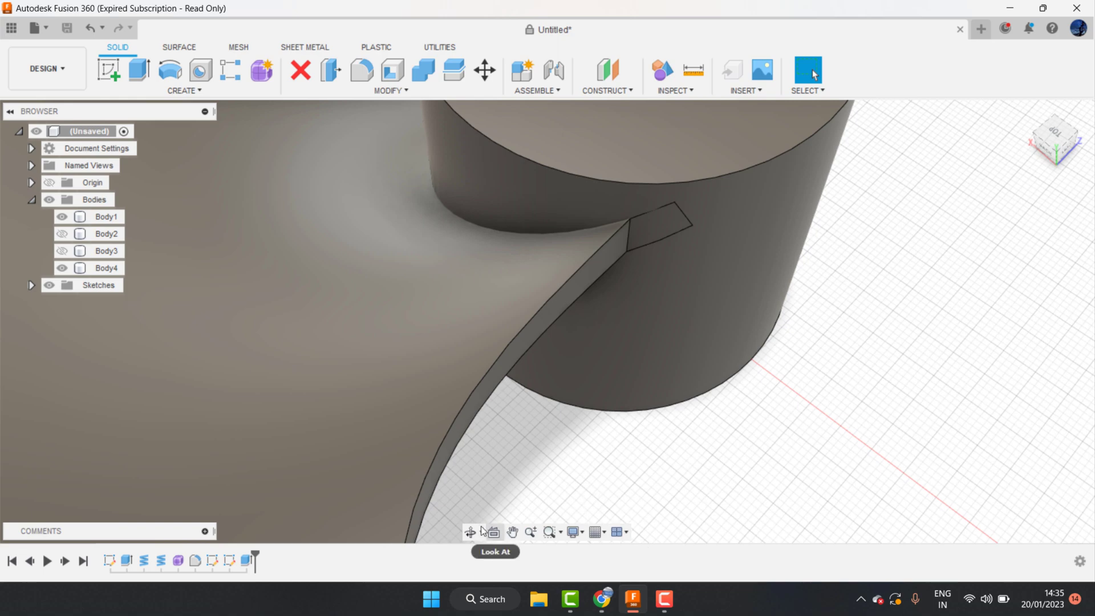
left_click(470, 531)
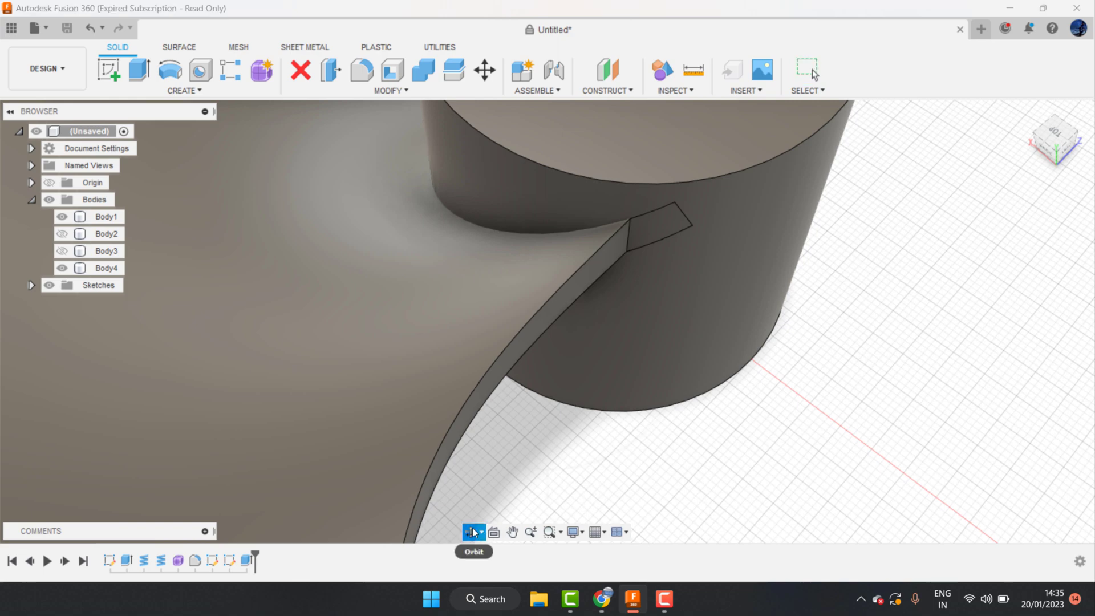
left_click_drag(550, 428, 471, 322)
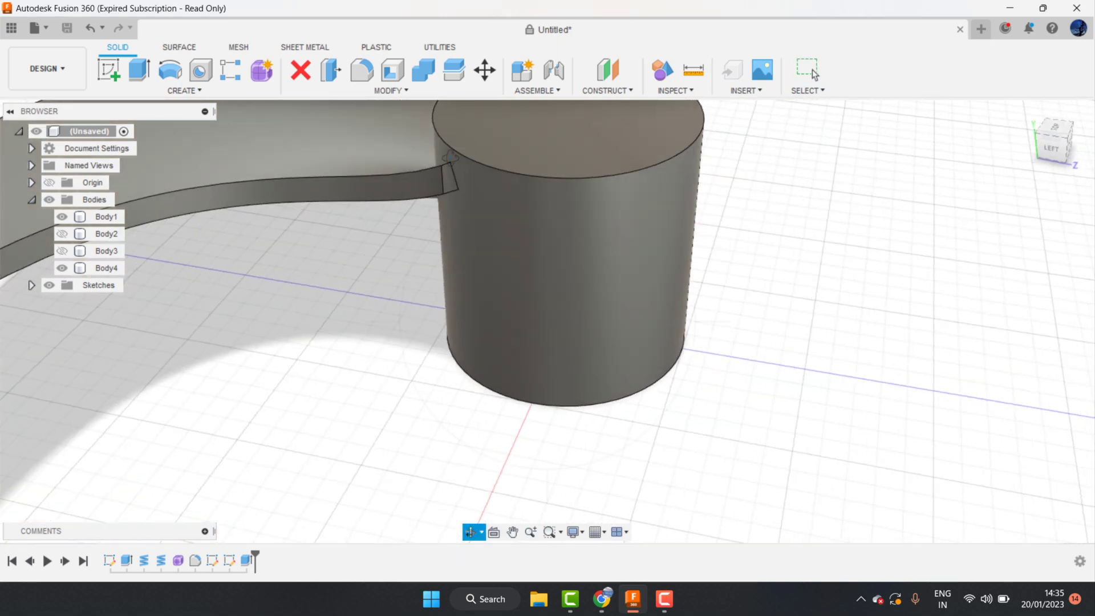
scroll(451, 159, "up", 3)
scroll(456, 189, "up", 3)
right_click(465, 205)
left_click(513, 198)
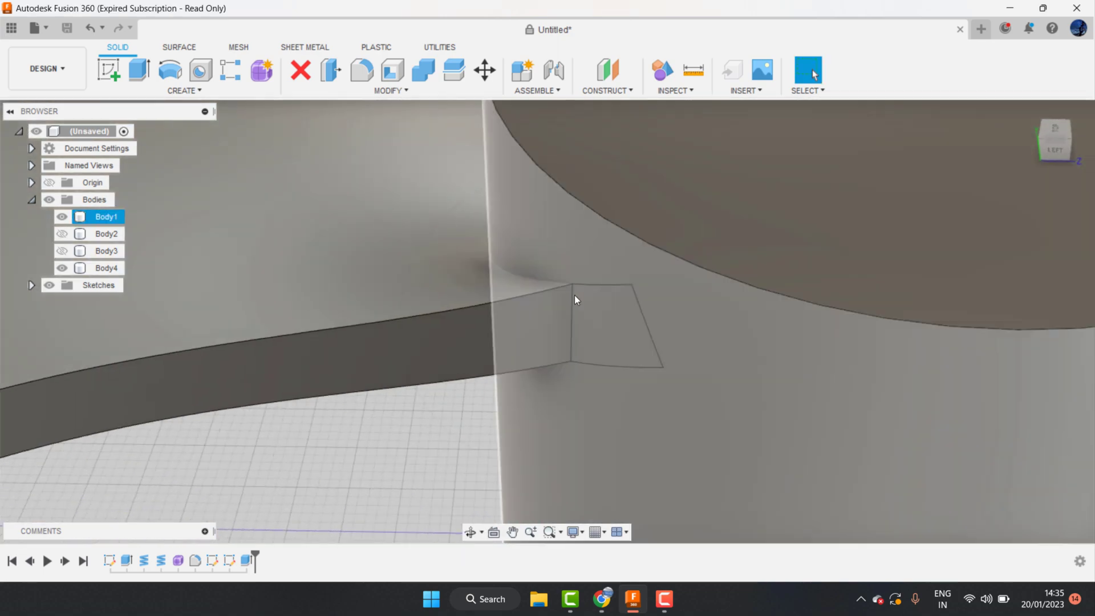
Delete the leftover sliver face at the blade–hub junction, then view the whole part
left_click(594, 309)
right_click(594, 309)
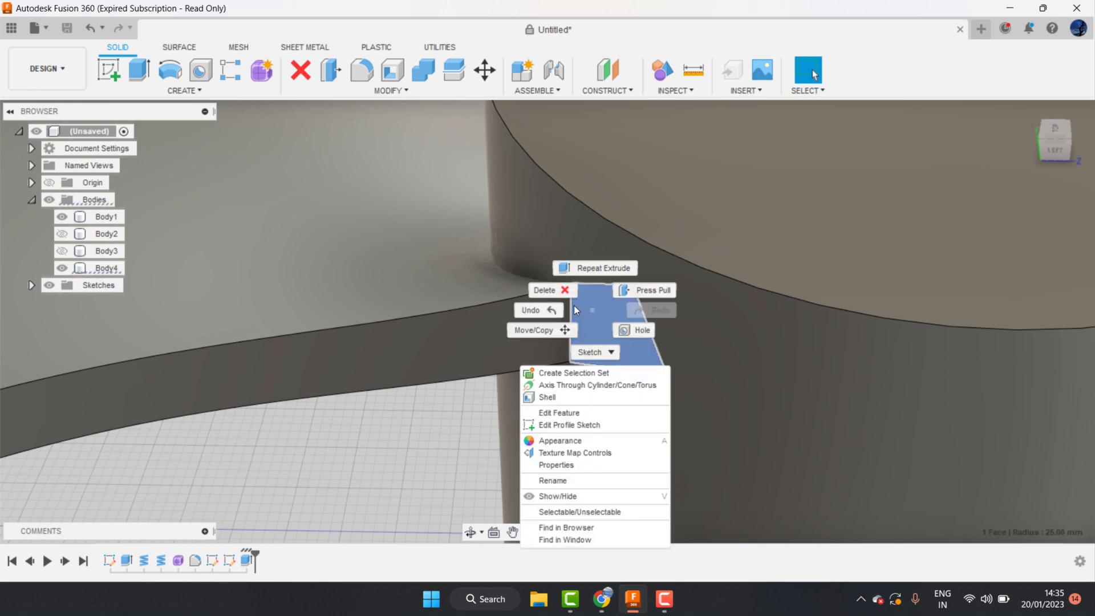
left_click(552, 285)
key("Delete")
scroll(527, 351, "down", 5)
scroll(603, 337, "down", 3)
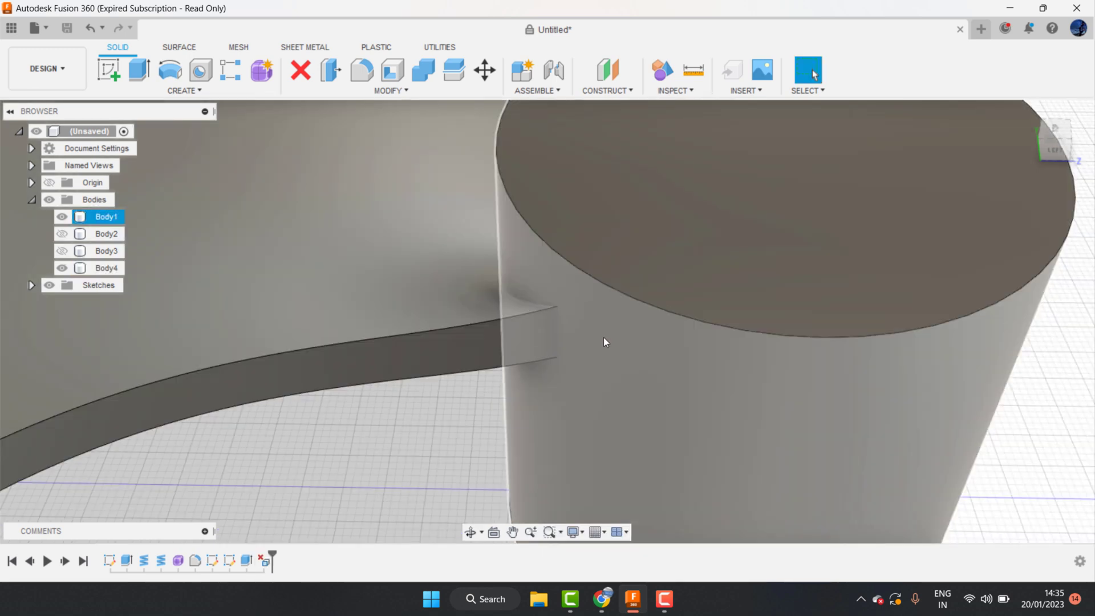
scroll(611, 324, "down", 3)
scroll(655, 344, "down", 3)
key("Escape")
scroll(659, 349, "down", 3)
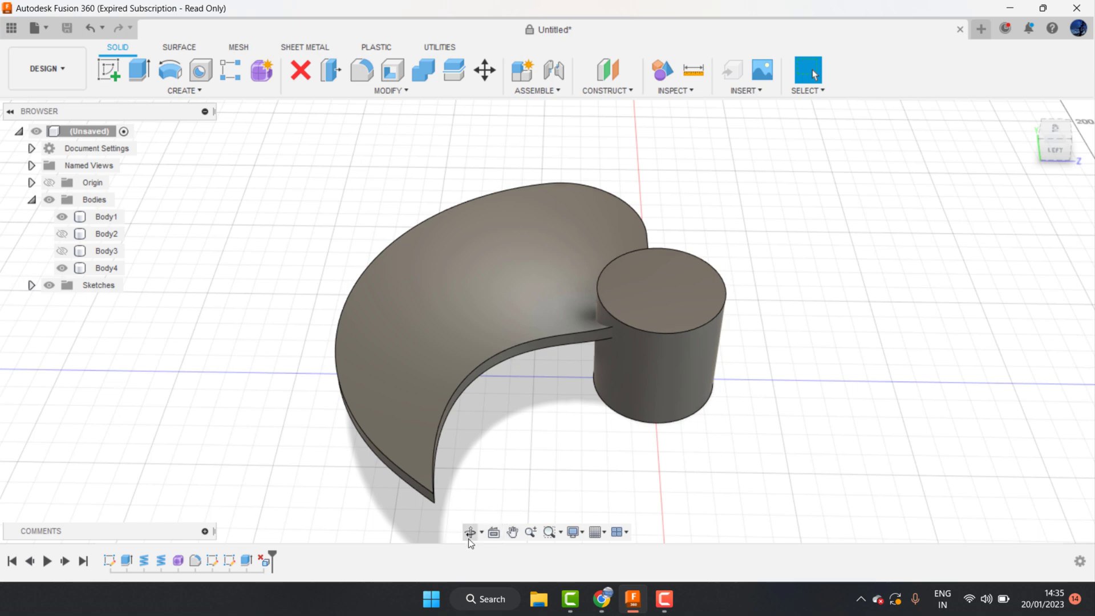
left_click(469, 532)
mouse_move(501, 434)
left_mouse_down()
mouse_move(576, 413)
mouse_move(592, 399)
mouse_move(597, 371)
left_mouse_up()
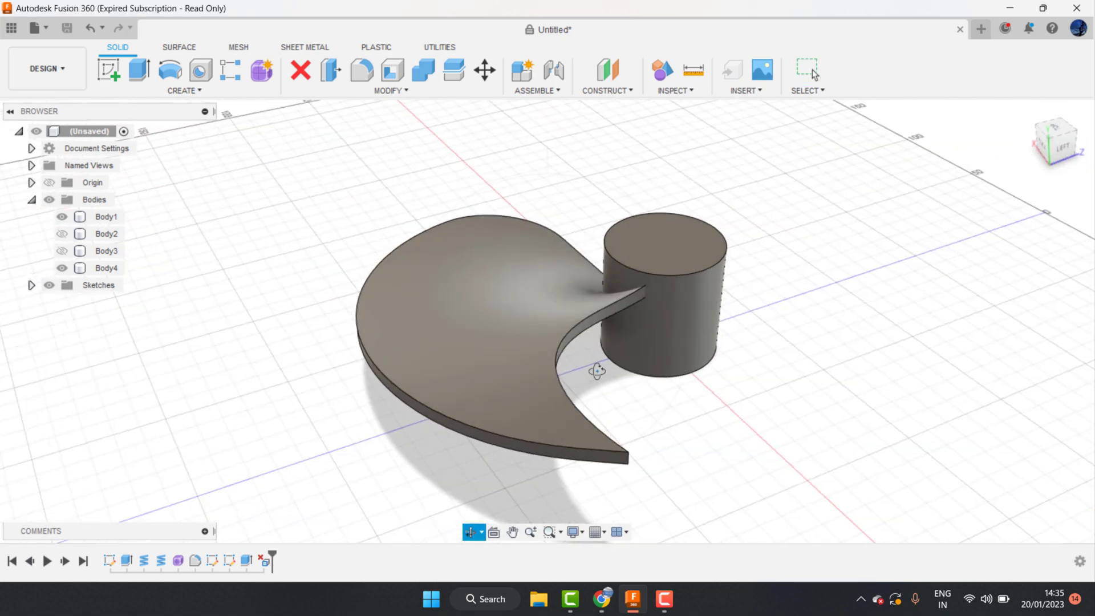
Round the short vertical edge at the blade's outer tip with a 10 mm fillet
right_click(597, 372)
left_click(672, 363)
scroll(624, 471, "up", 3)
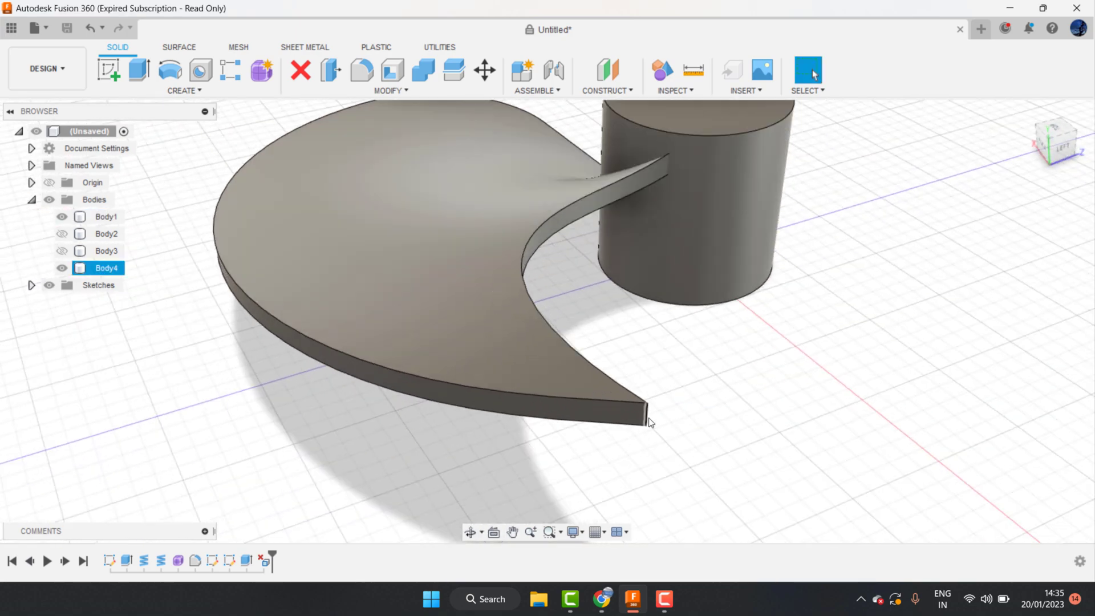
key("q")
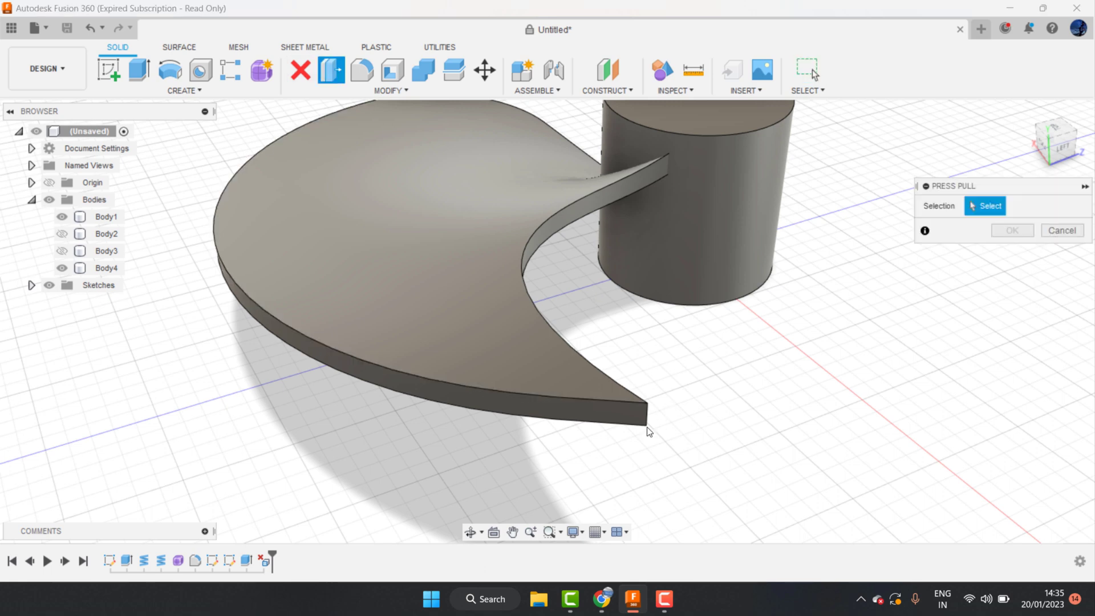
key("f")
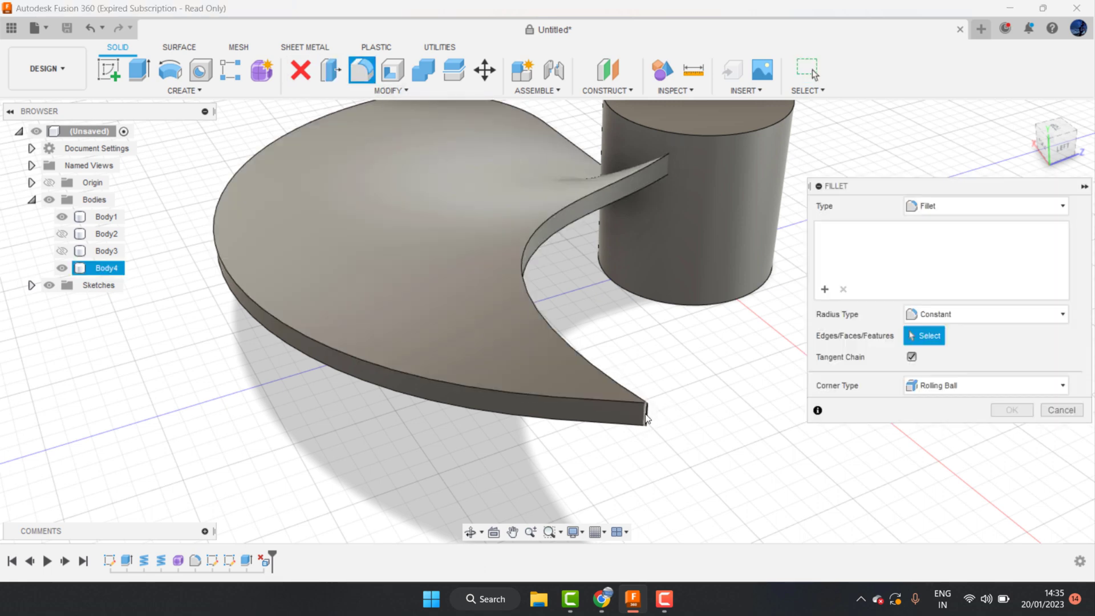
left_click(646, 418)
left_click_drag(662, 418, 560, 385)
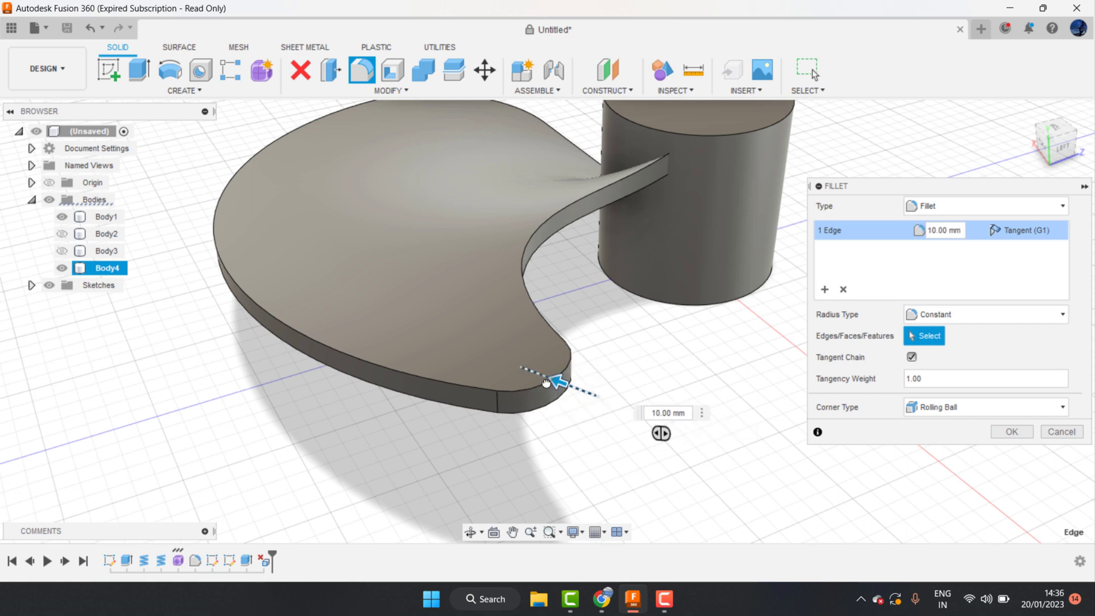
left_click(668, 418)
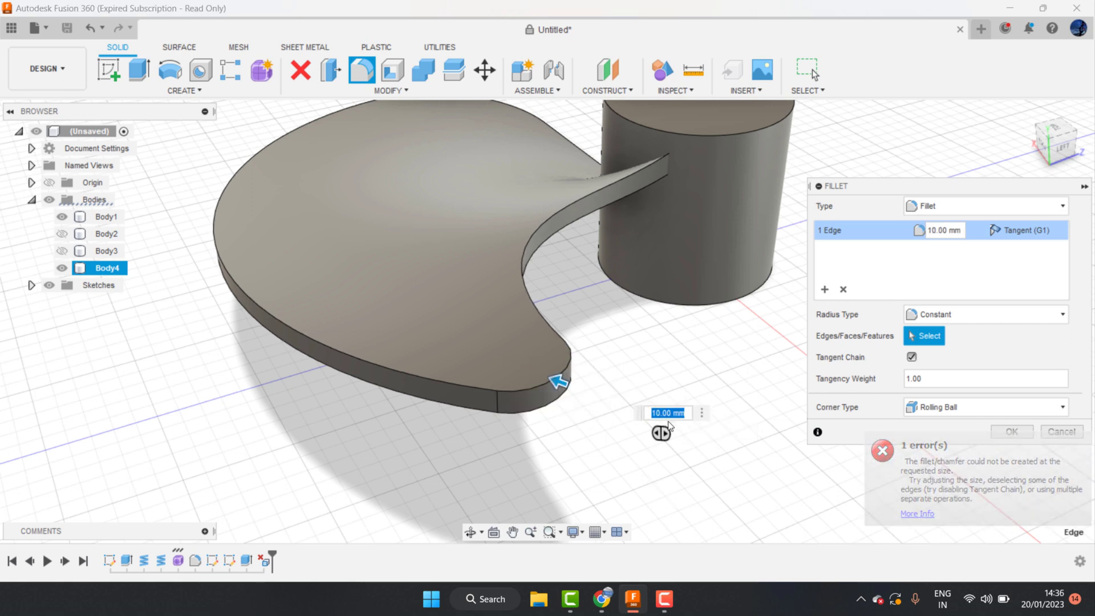
left_click(1013, 432)
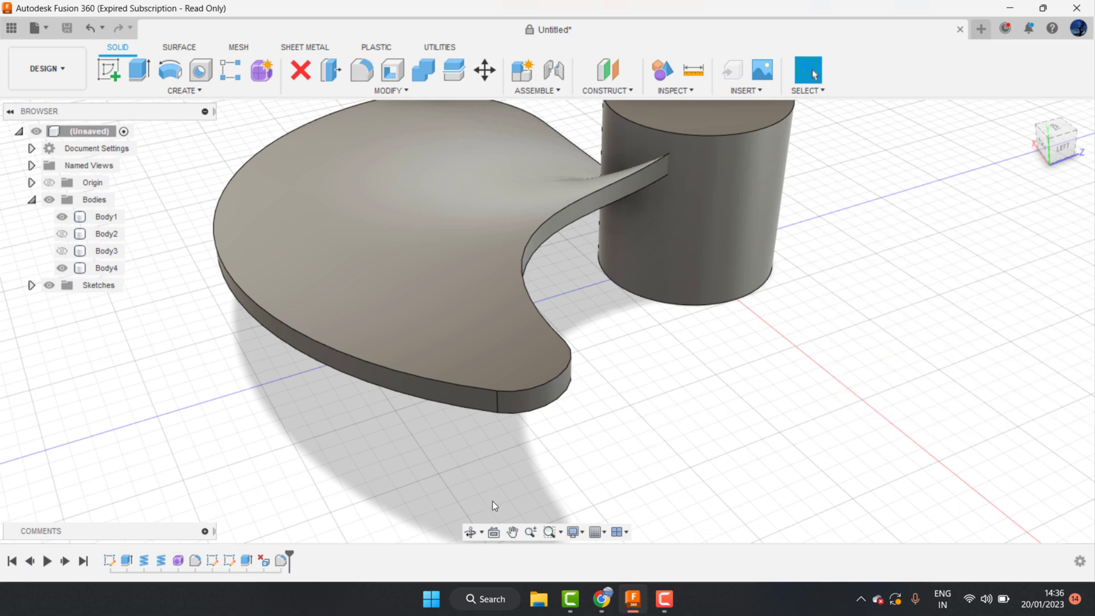
left_click(471, 532)
mouse_move(567, 442)
left_mouse_down()
mouse_move(601, 430)
mouse_move(660, 440)
mouse_move(604, 425)
mouse_move(641, 384)
left_mouse_up()
right_click(698, 312)
left_click(761, 313)
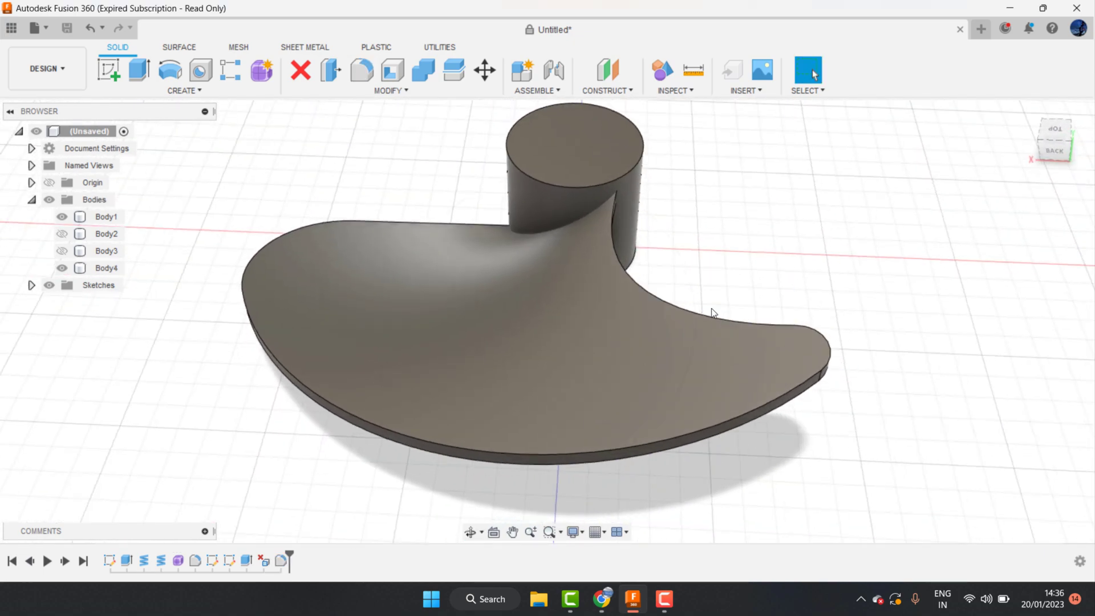
Bevel the blade's top outline edge chain with a 4 mm equal-distance chamfer
left_click(386, 93)
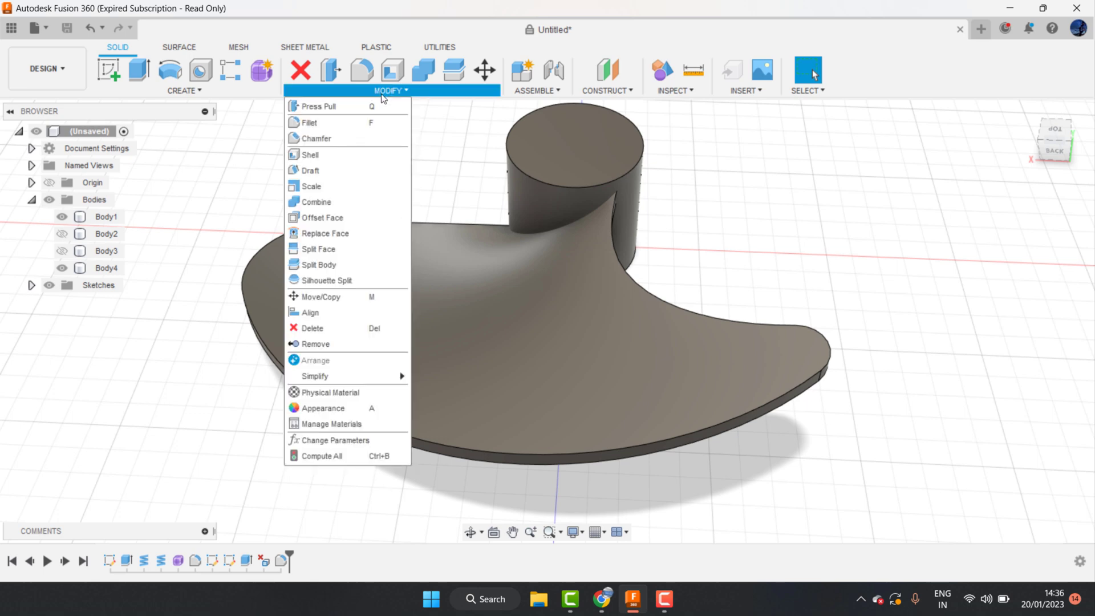
left_click(315, 138)
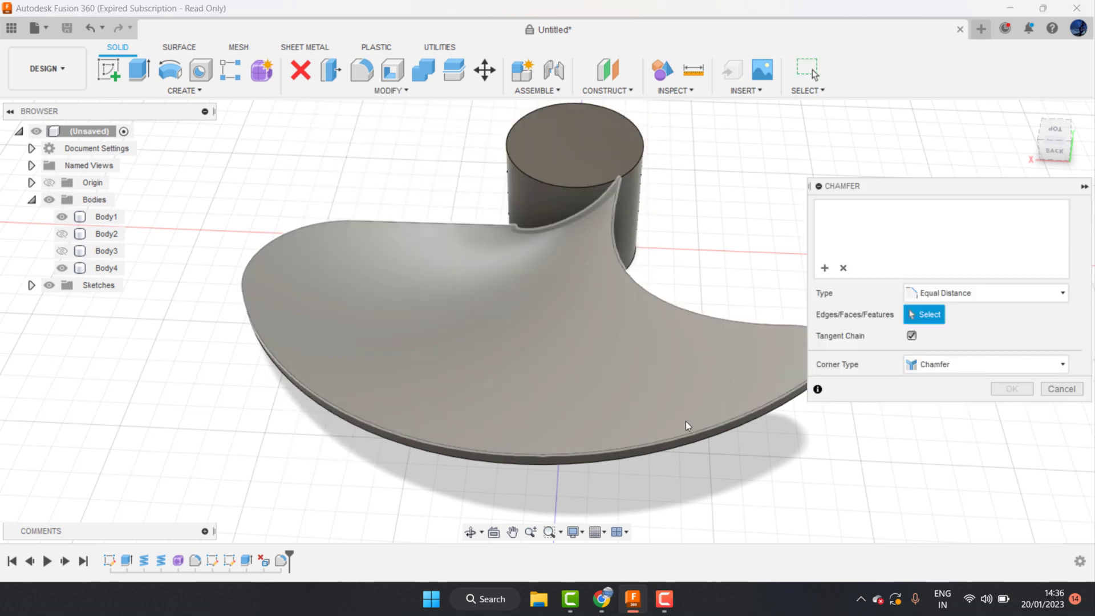
left_click(637, 450)
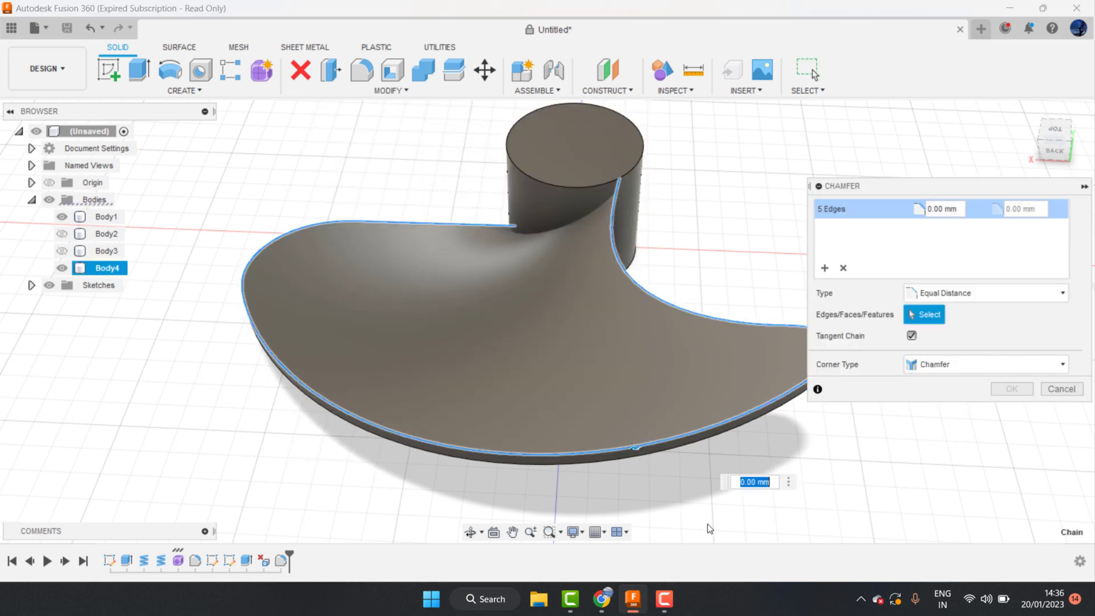
type("4")
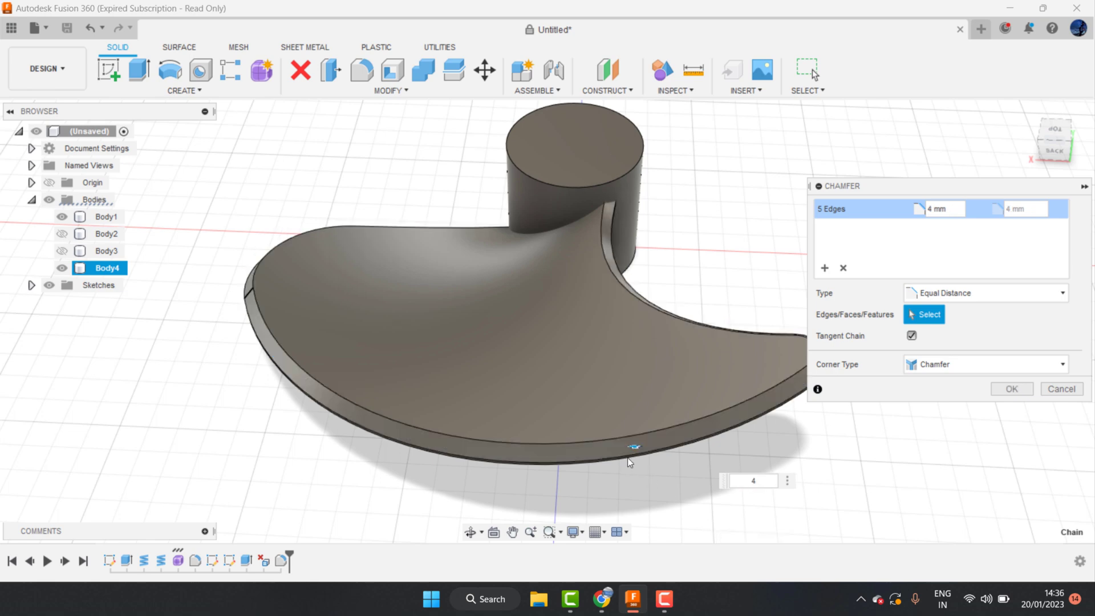
scroll(597, 449, "up", 2)
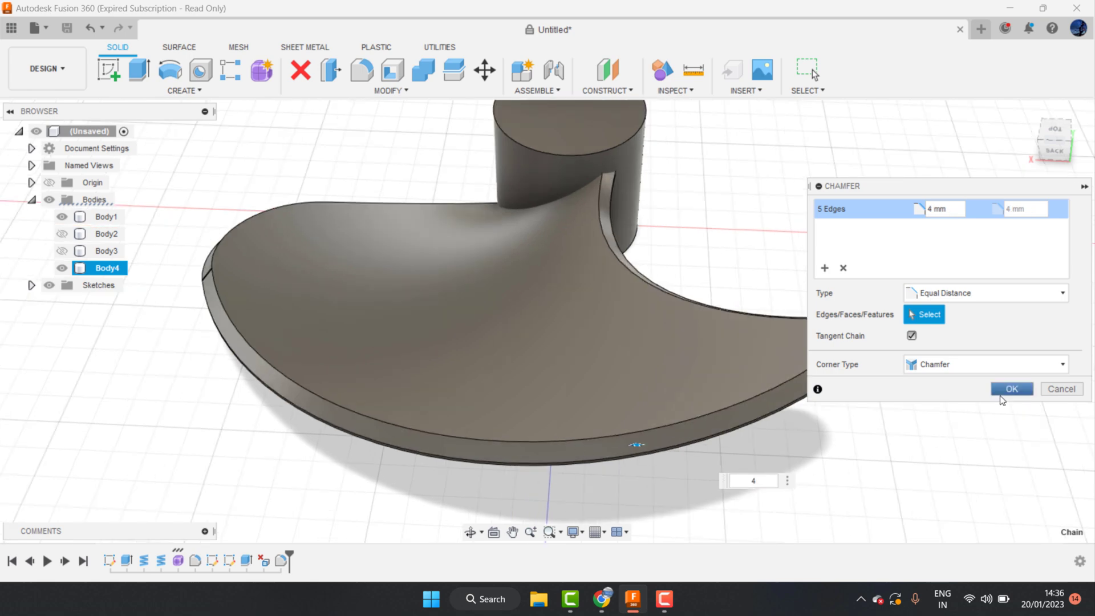
left_click(1007, 388)
scroll(830, 452, "down", 2)
Orbit the view to look at the blade from a new angle
left_click(471, 532)
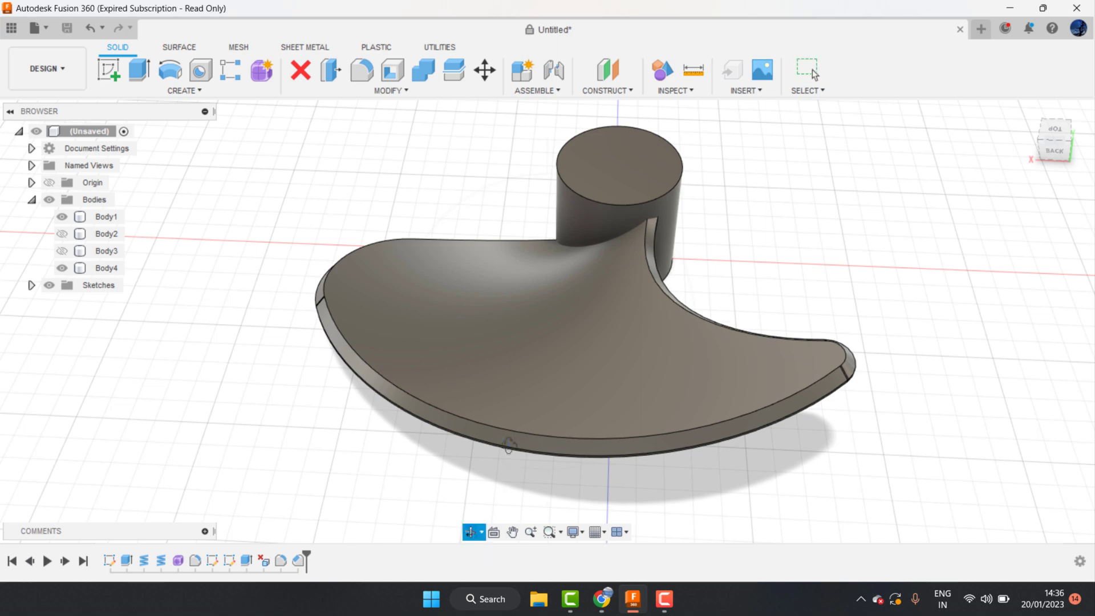
mouse_move(598, 365)
left_mouse_down()
mouse_move(636, 421)
mouse_move(638, 401)
left_mouse_up()
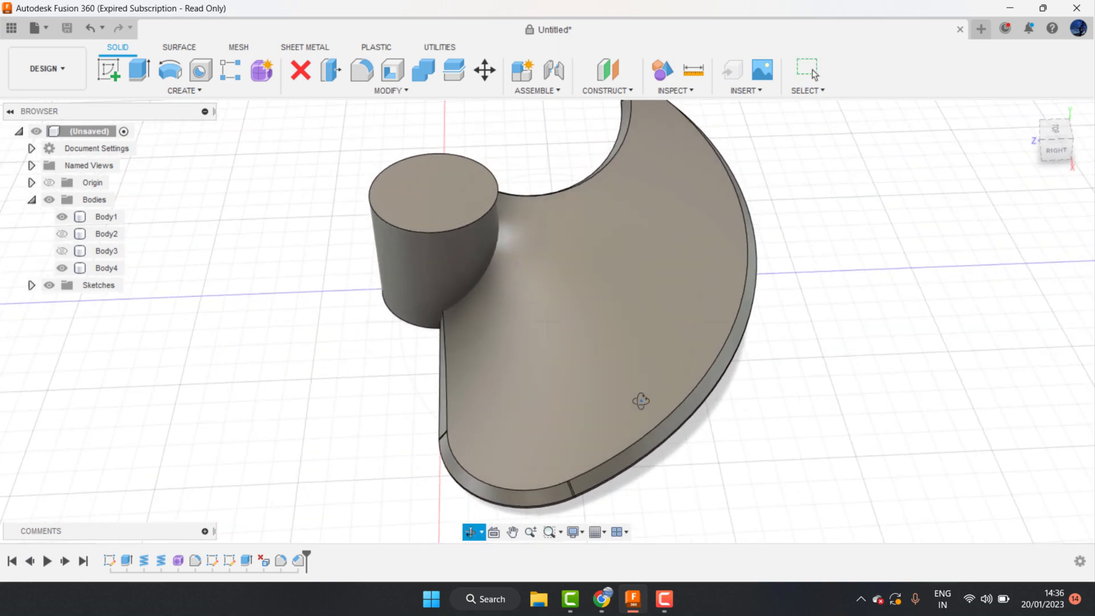
right_click(630, 339)
left_click(594, 391)
left_click(628, 256)
middle_click_drag(638, 286, 765, 347, "shift")
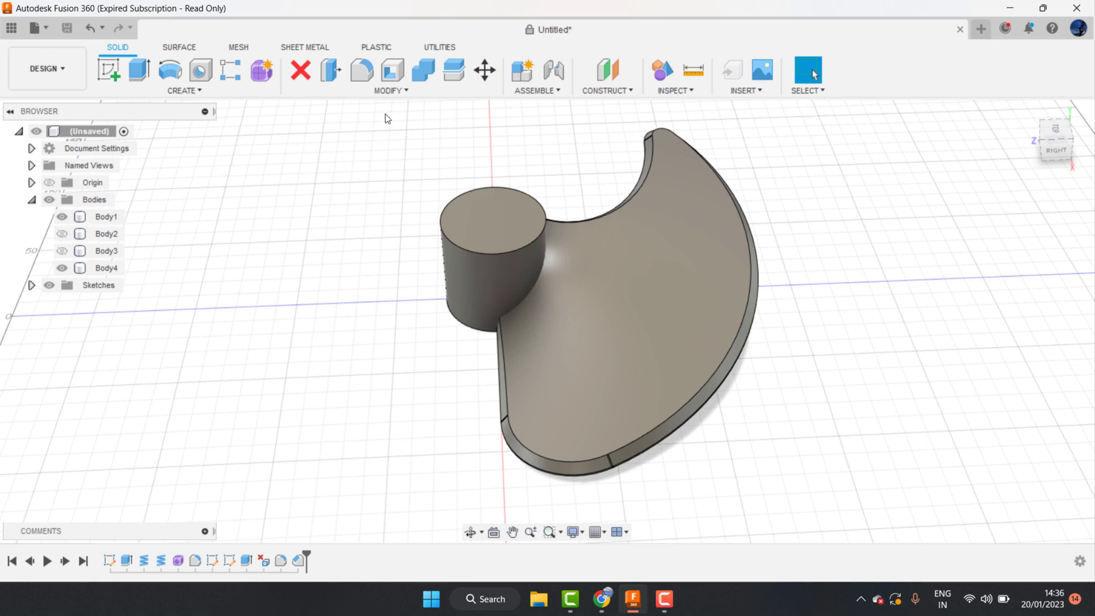
Circular-pattern the blade body 3 times around the hub's circular edge
left_click(196, 91)
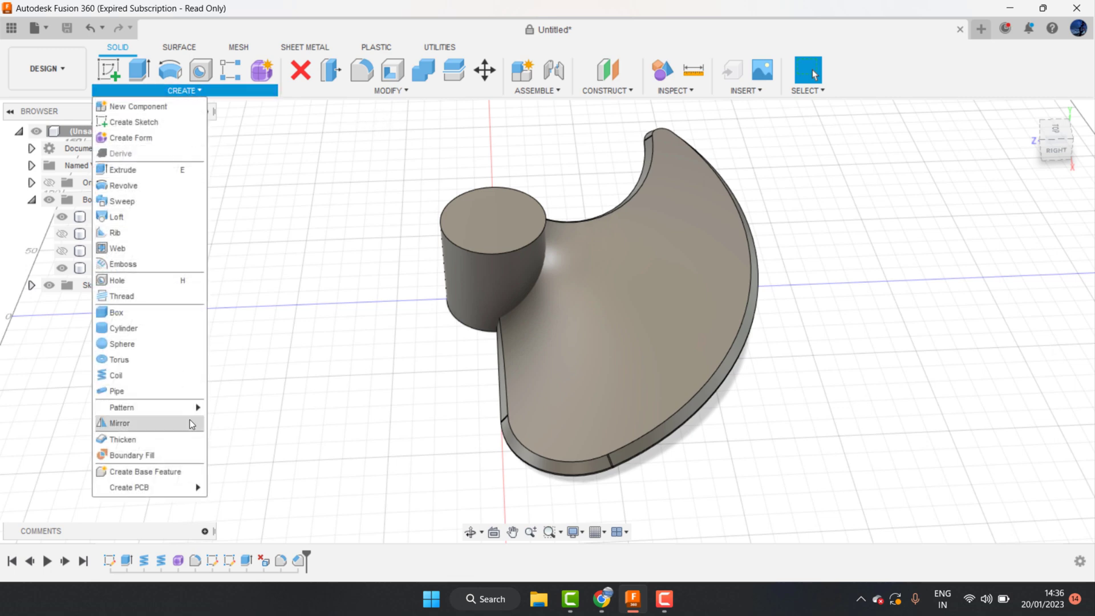
mouse_move(136, 407)
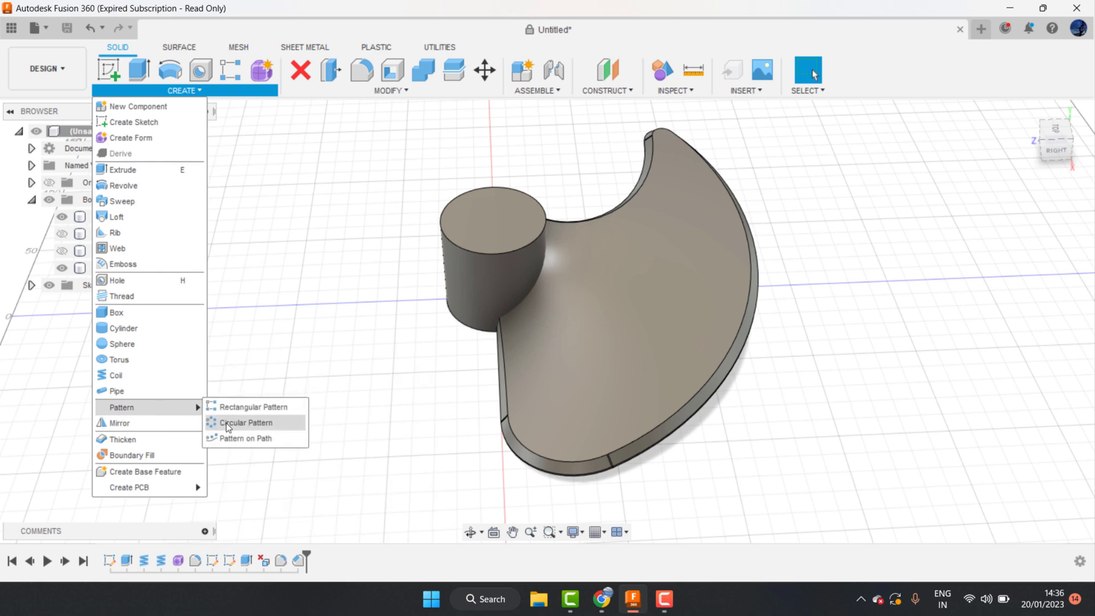
left_click(248, 427)
left_click(583, 315)
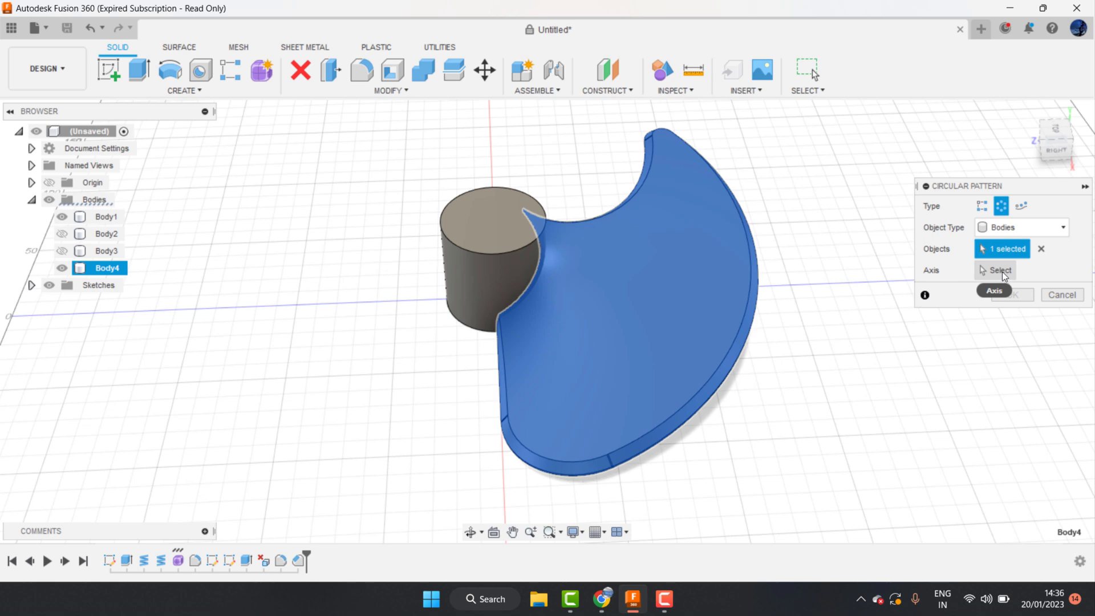
left_click(1001, 272)
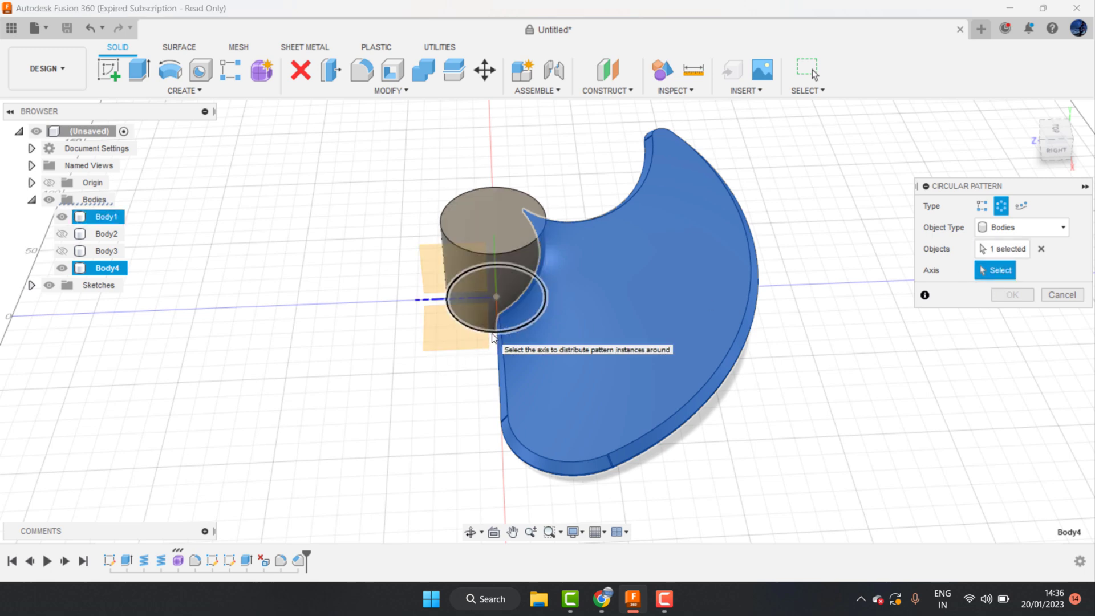
left_click(470, 294)
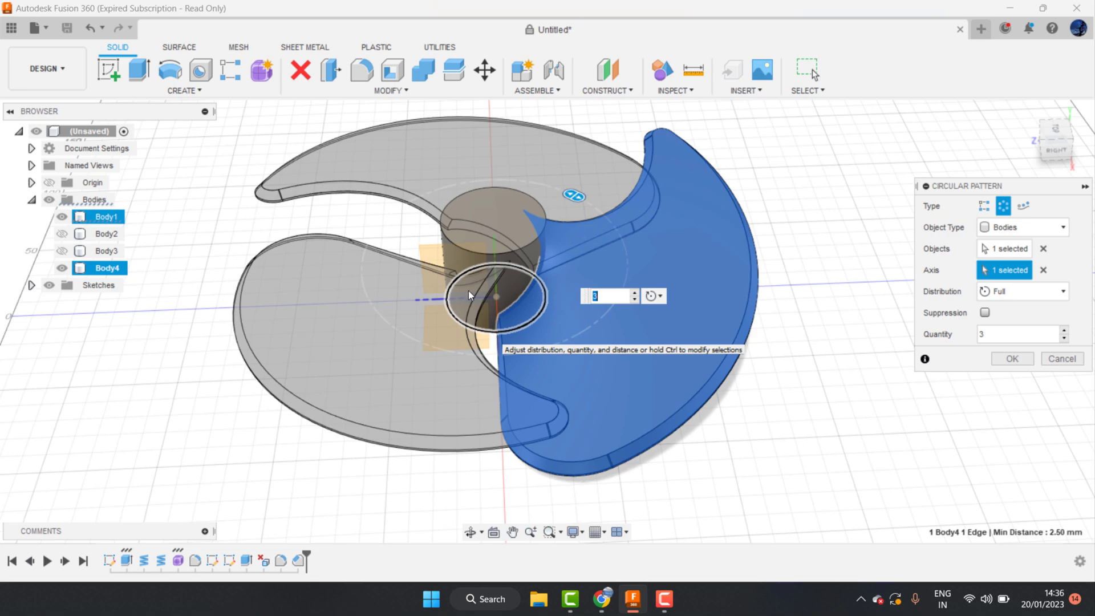
left_click(470, 531)
mouse_move(502, 445)
left_mouse_down()
mouse_move(519, 385)
mouse_move(368, 308)
left_mouse_up()
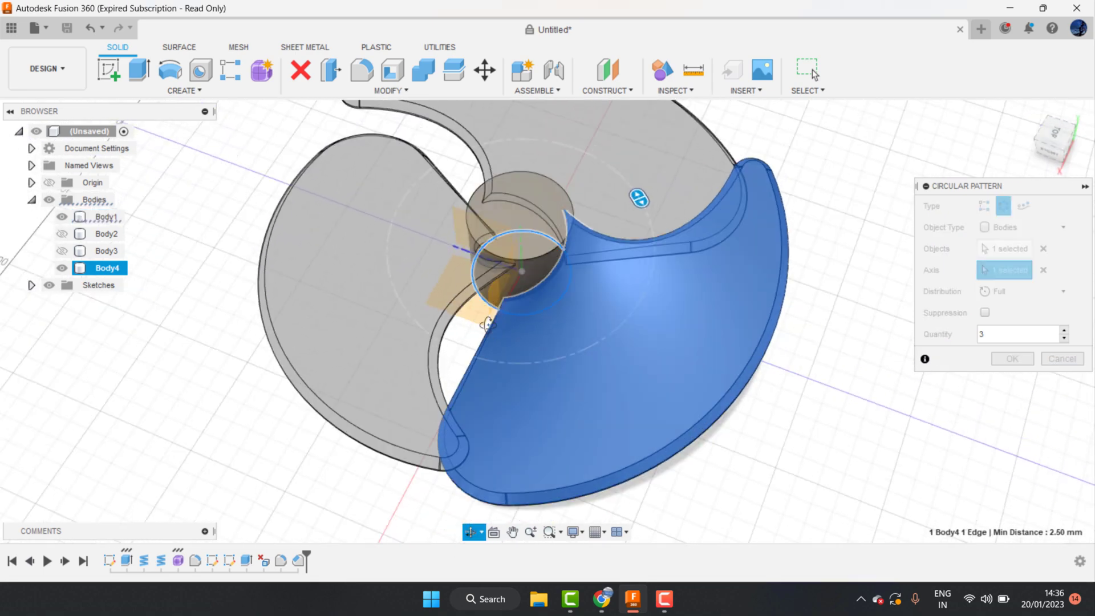
right_click(578, 235)
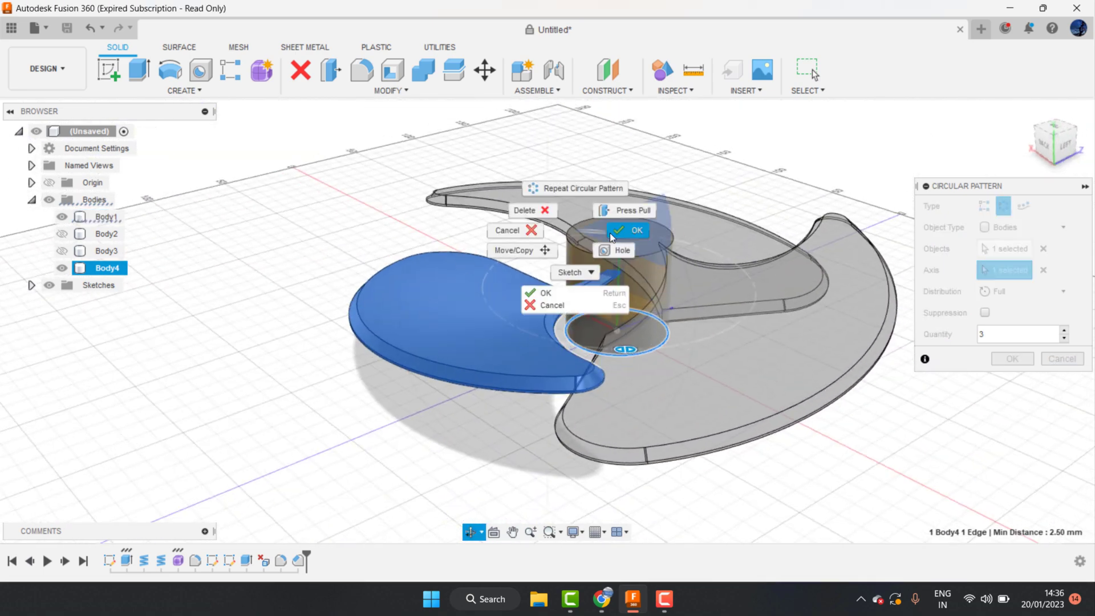
left_click(536, 291)
left_click(1011, 358)
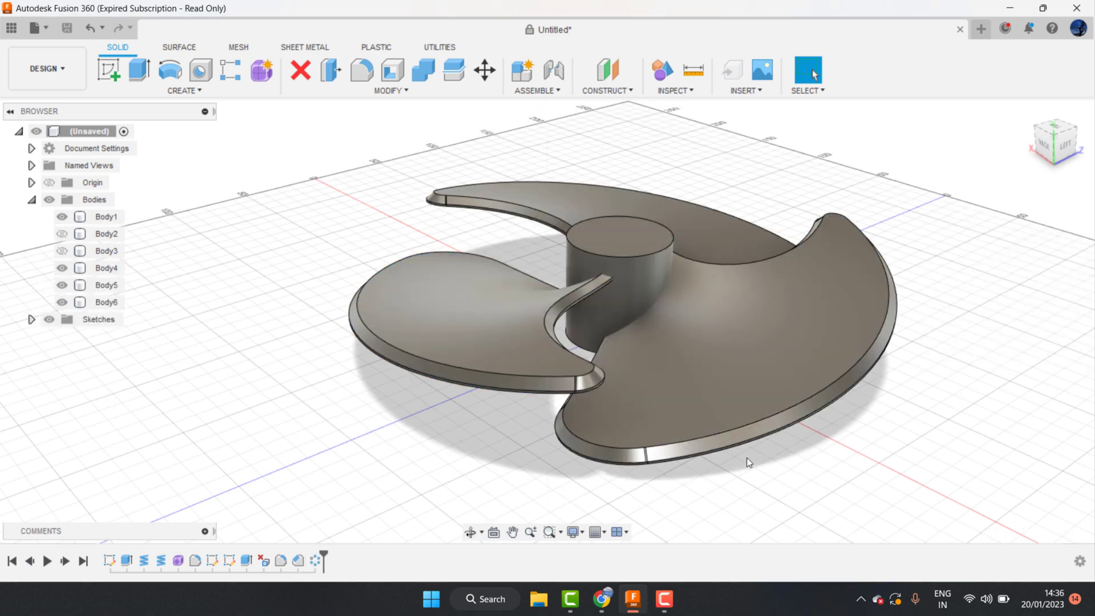
Orbit lower and add a 50 mm sphere on the hub's top face, which cuts the hub
left_click(471, 531)
mouse_move(433, 342)
left_mouse_down()
mouse_move(487, 342)
mouse_move(587, 257)
left_mouse_up()
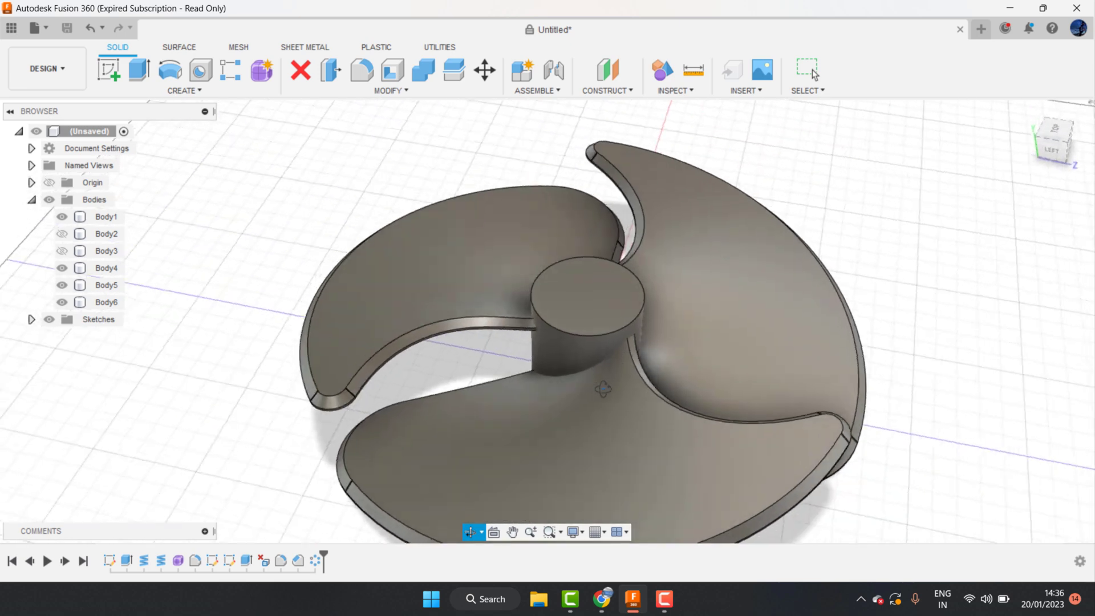
right_click(587, 256)
left_click(639, 254)
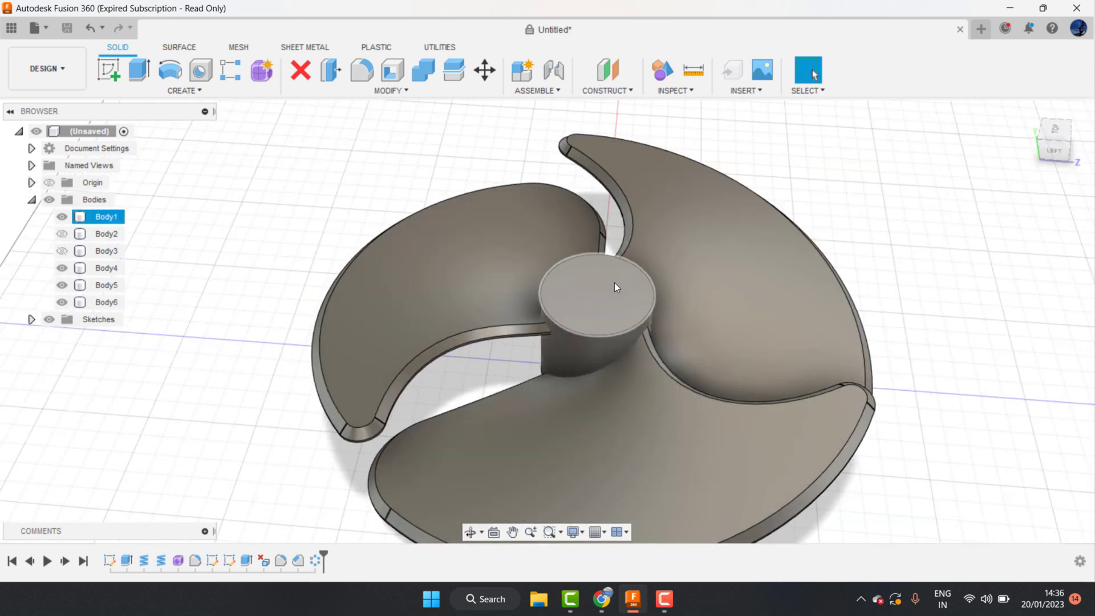
left_click(183, 90)
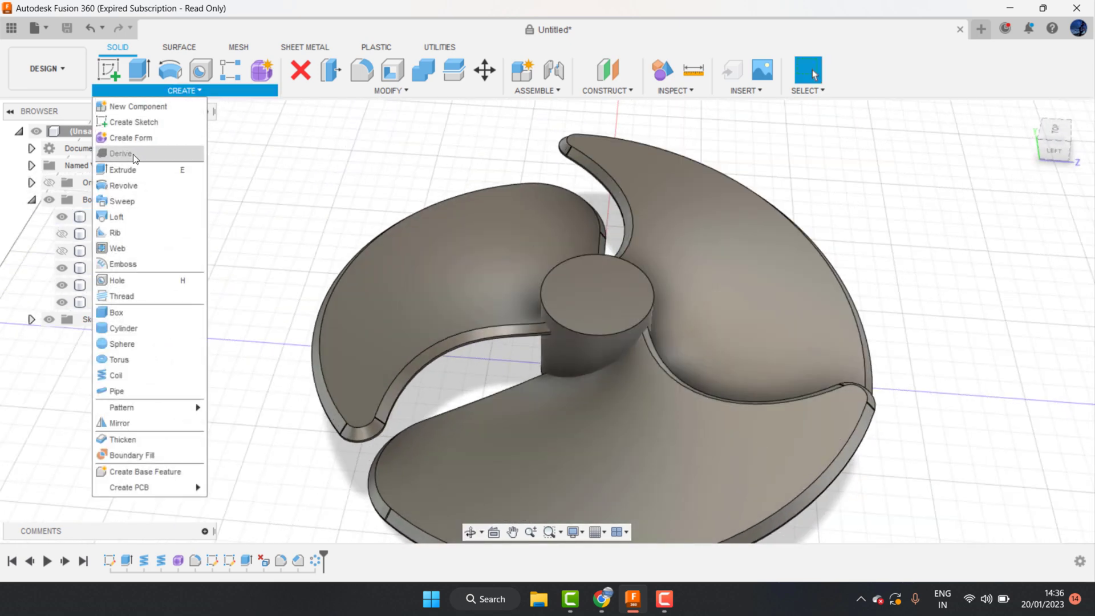
left_click(118, 344)
left_click(615, 296)
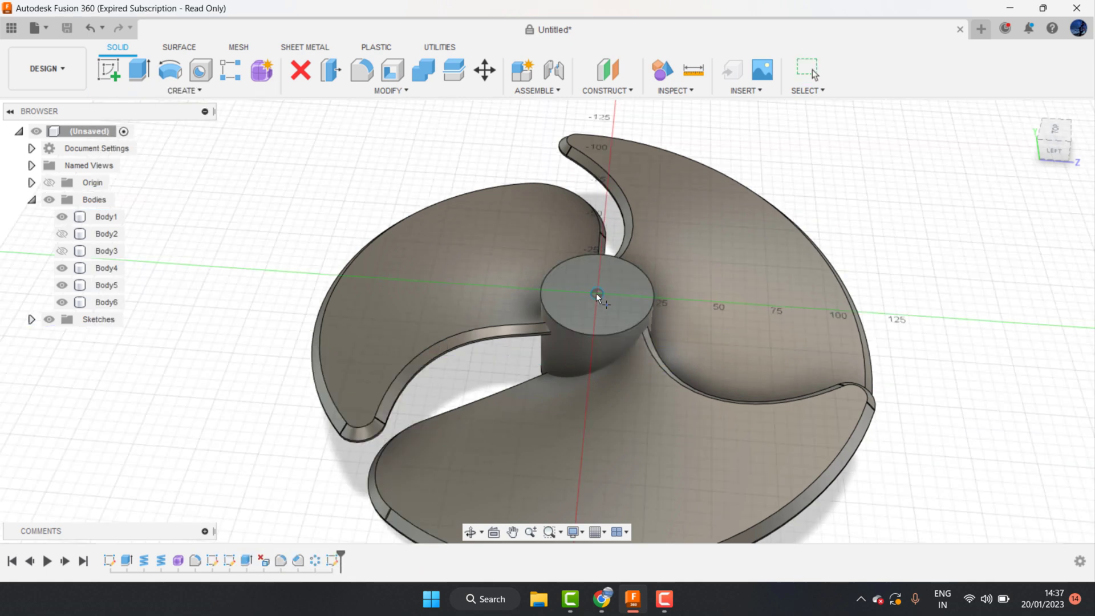
left_click(596, 293)
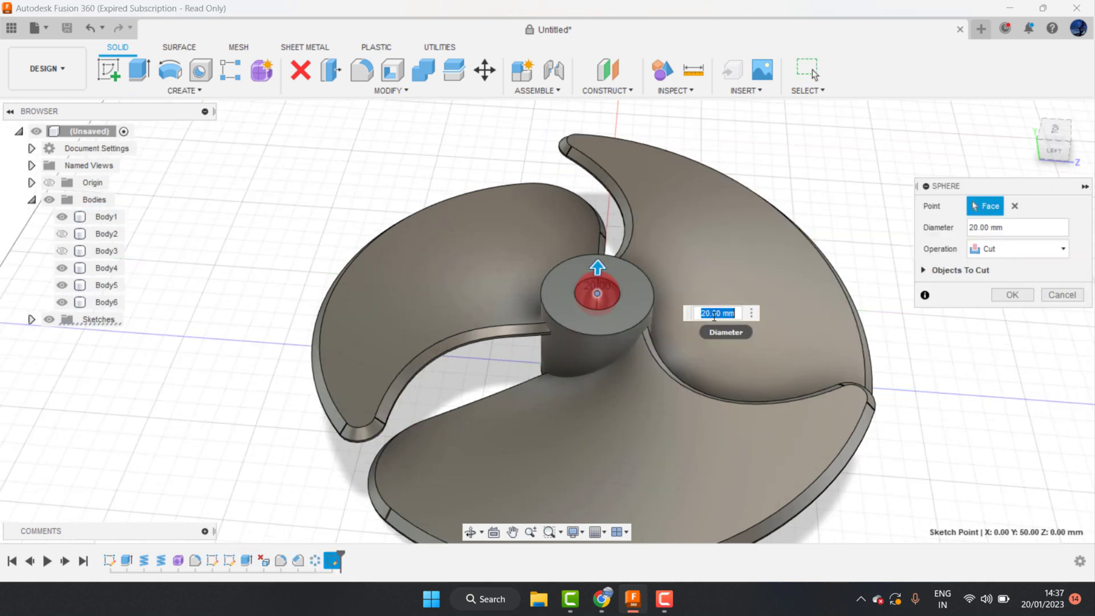
type("50")
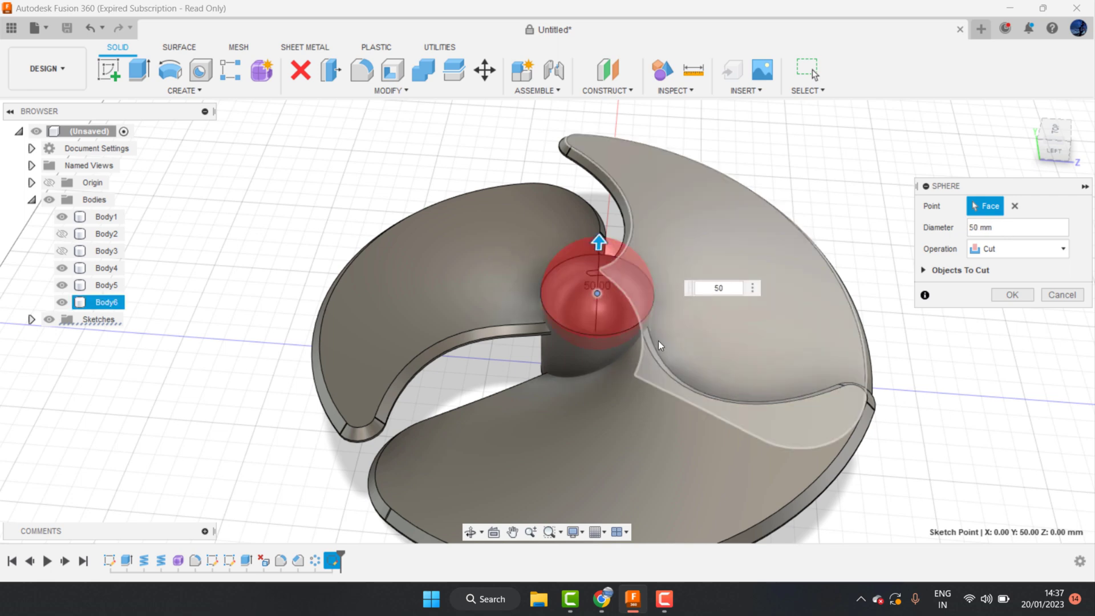
left_click(1009, 295)
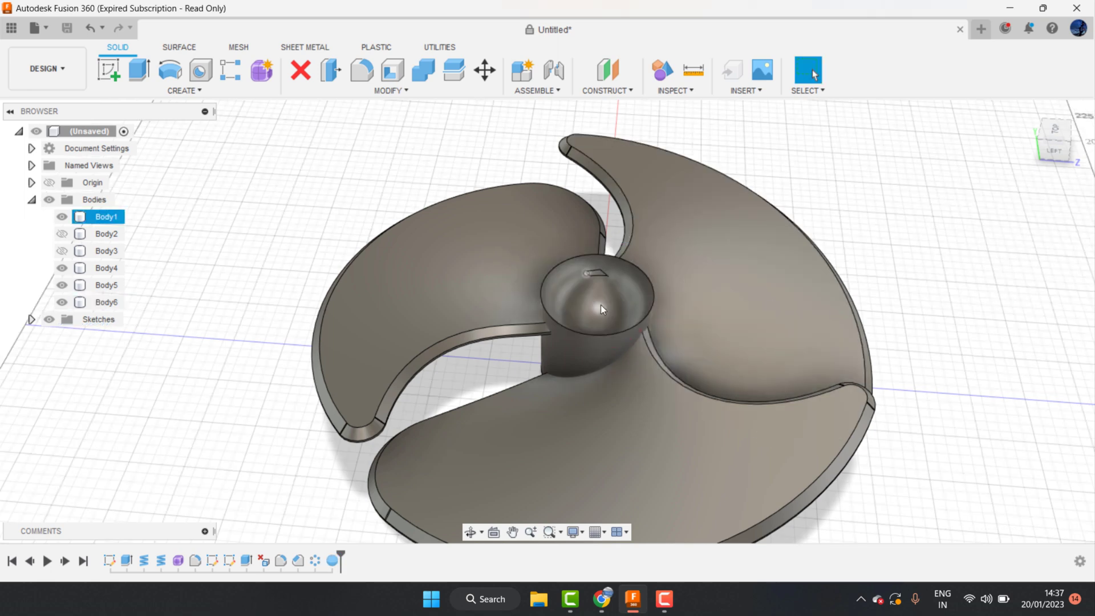
Undo the cut and recreate the sphere on the hub's top face as a New Body
key("ctrl+z")
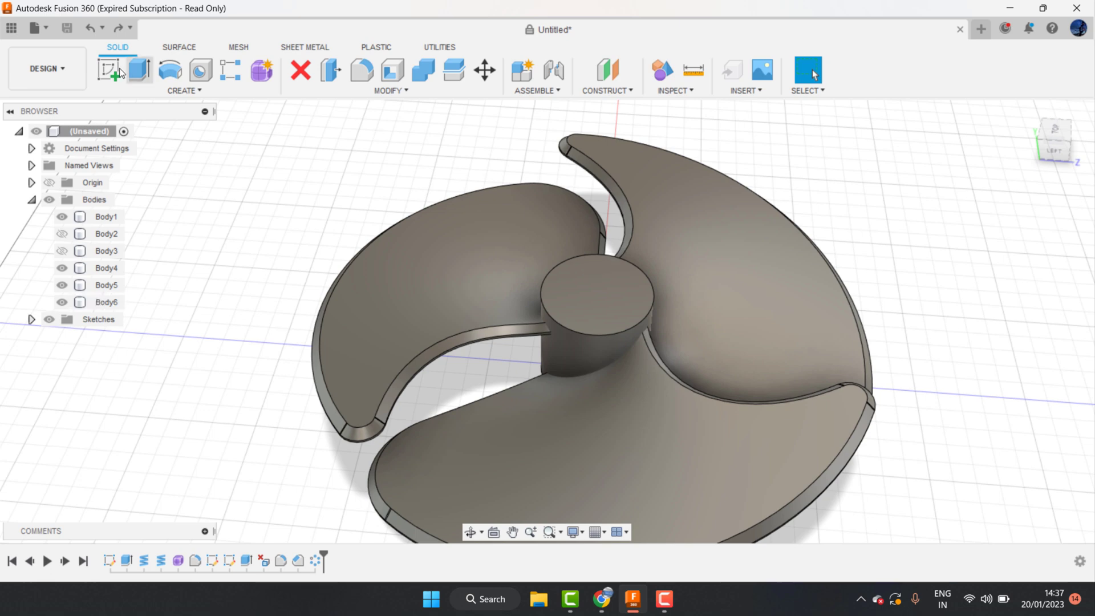
left_click(181, 90)
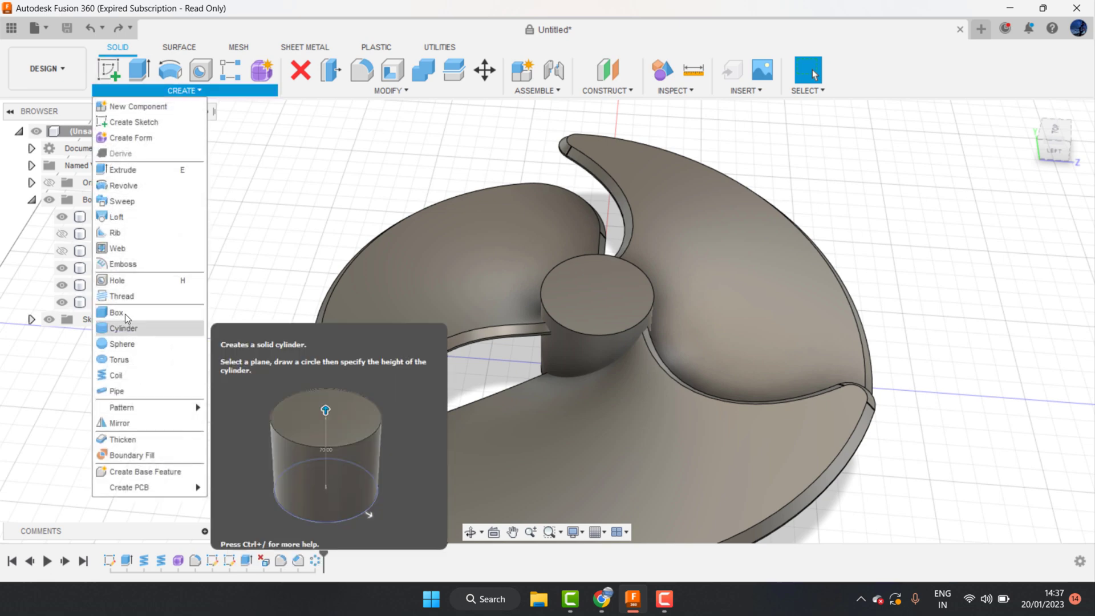
left_click(121, 345)
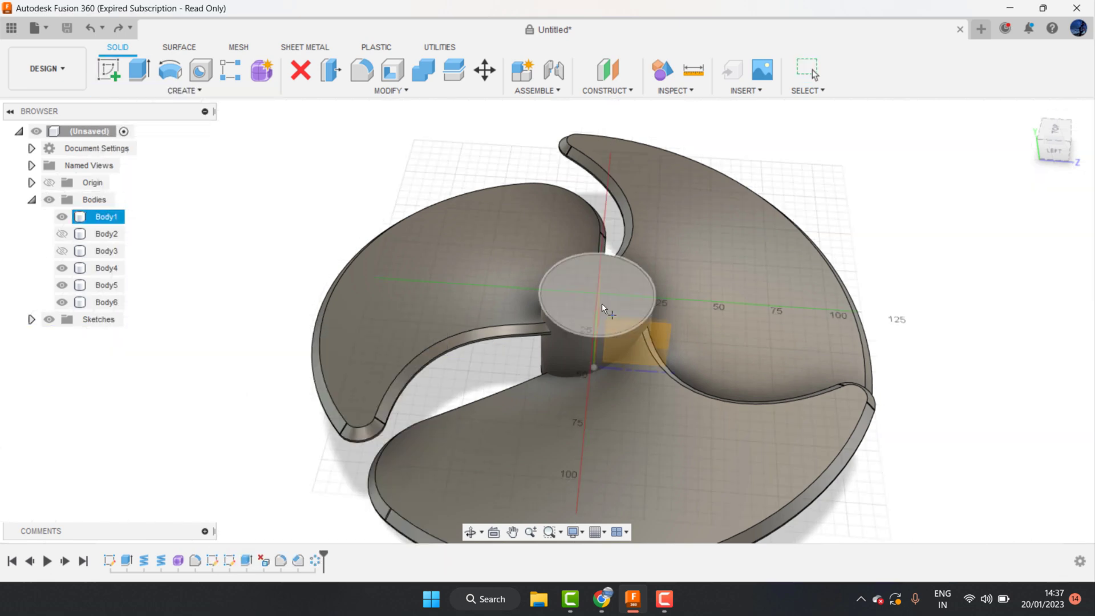
left_click(604, 293)
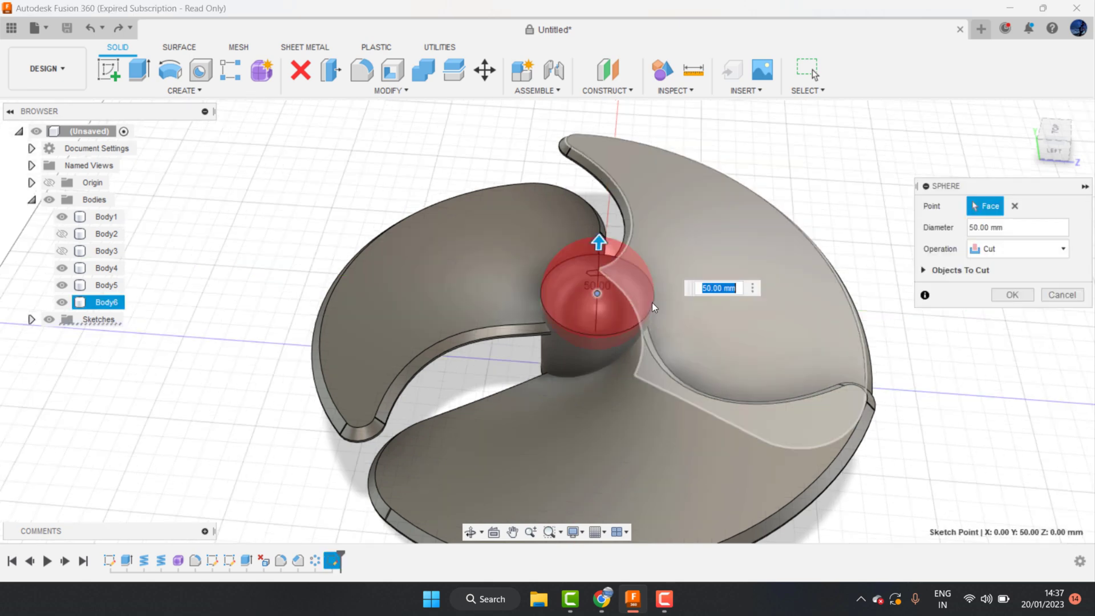
left_click(998, 243)
left_click(998, 312)
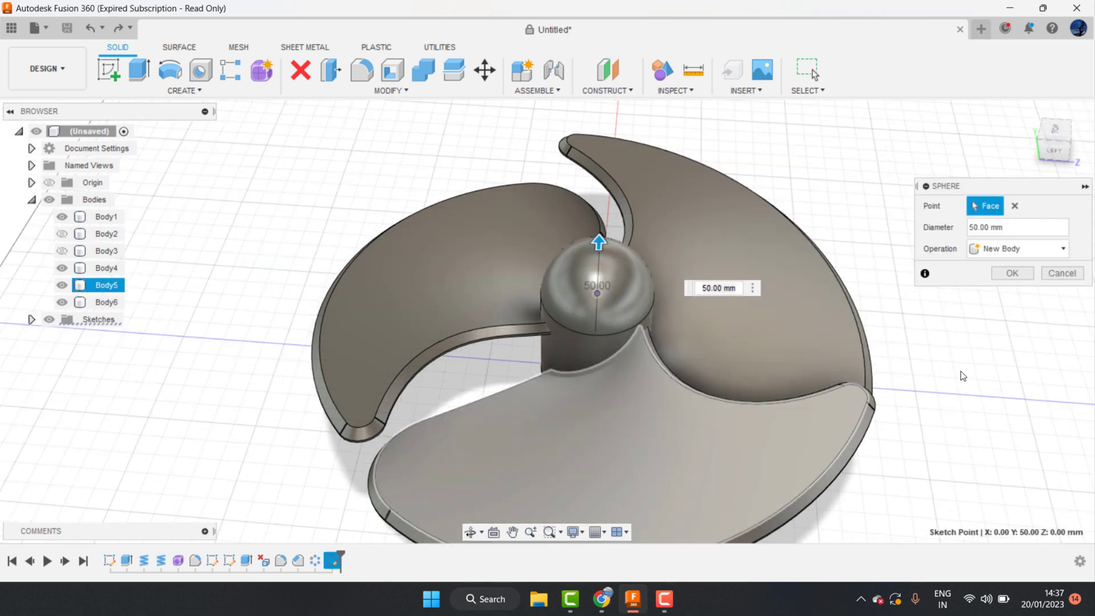
left_click(1014, 274)
Zoom and orbit to a low side view of the fan
scroll(692, 361, "down", 3)
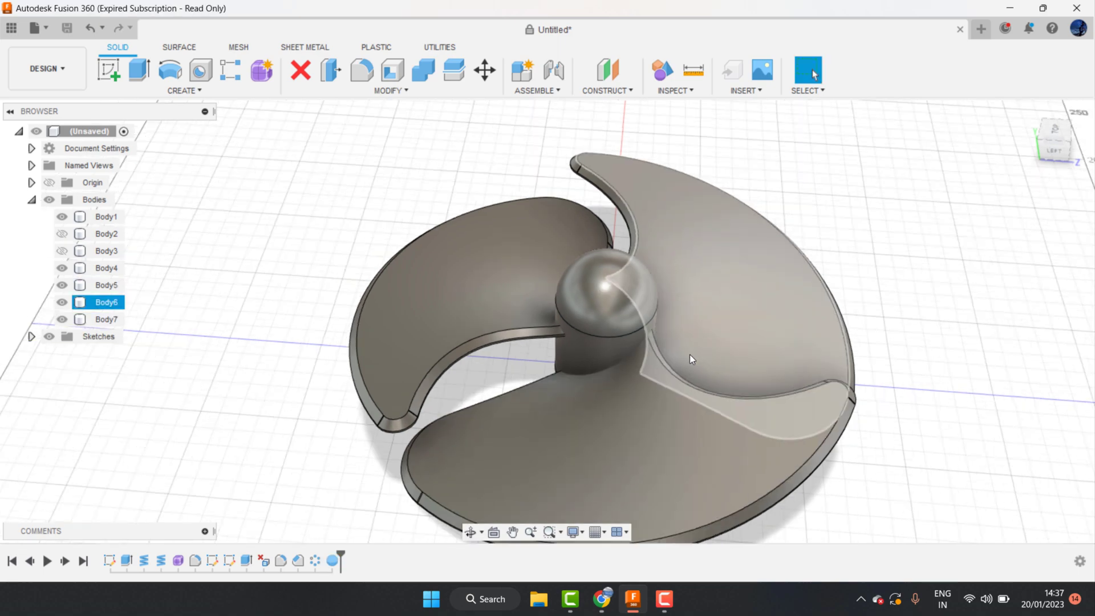
left_click(468, 535)
mouse_move(520, 392)
left_mouse_down()
mouse_move(523, 361)
mouse_move(657, 277)
left_mouse_up()
right_click(656, 277)
left_click(681, 279)
On the hub's bottom face, sketch a 25 mm diameter circle at the origin
left_click(639, 298)
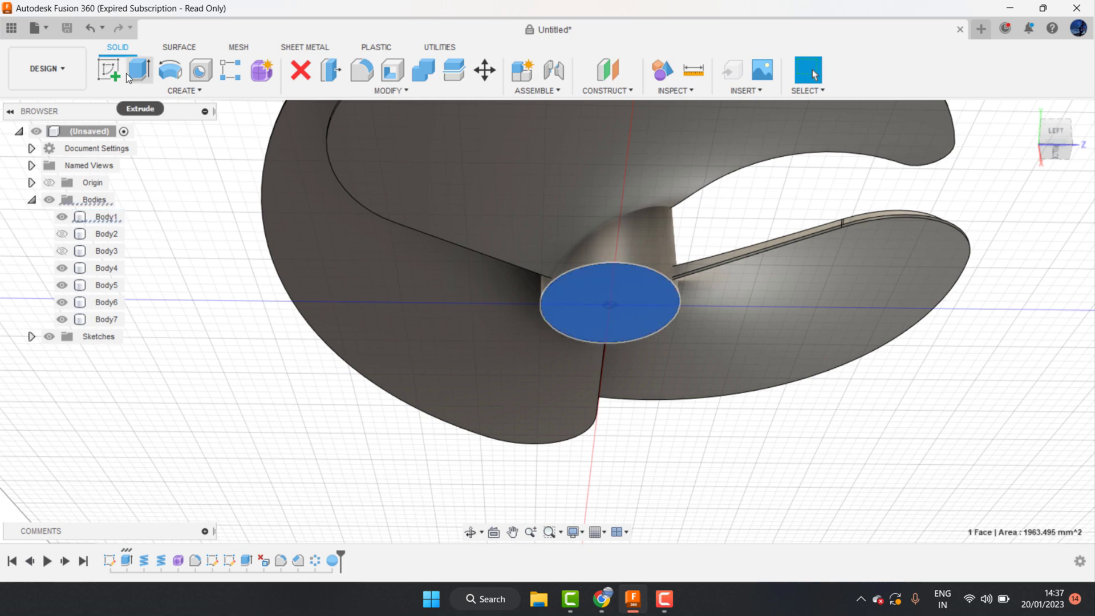
left_click(108, 70)
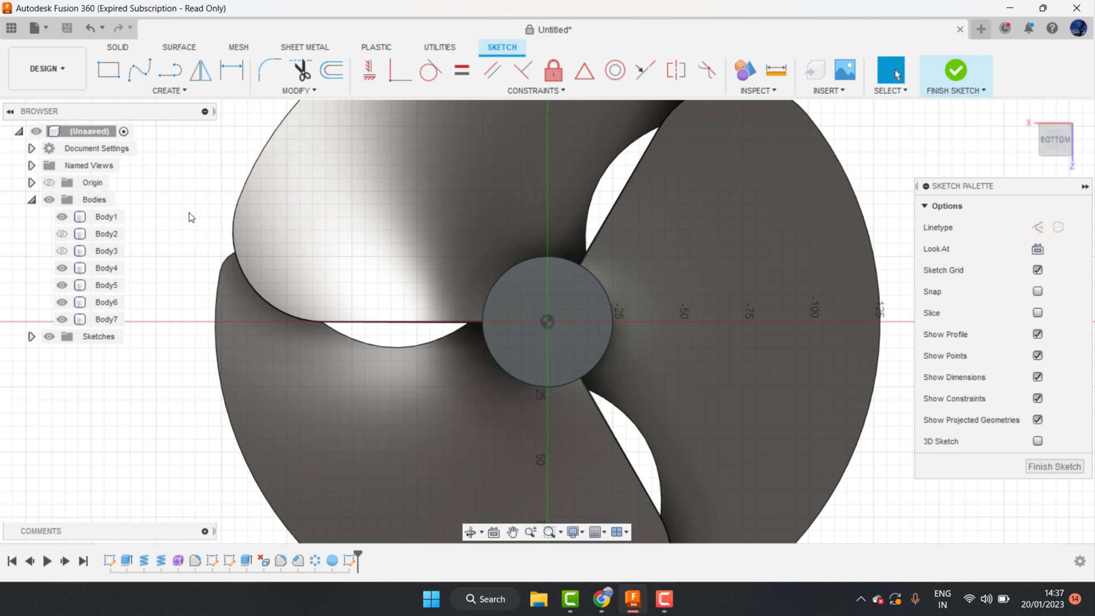
key("c")
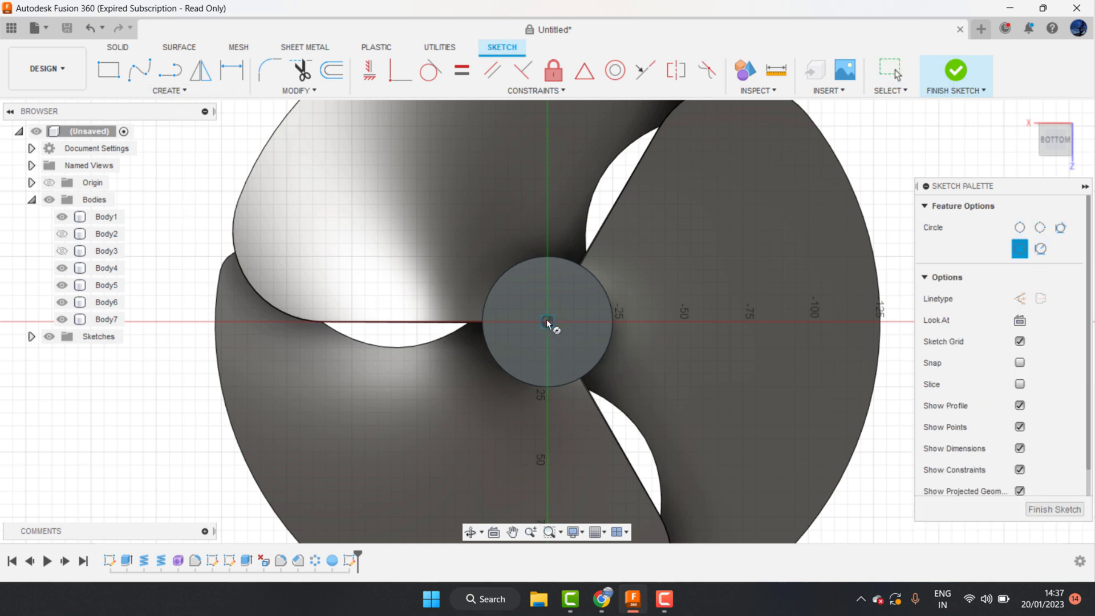
left_click(547, 324)
scroll(549, 286, "up", 1)
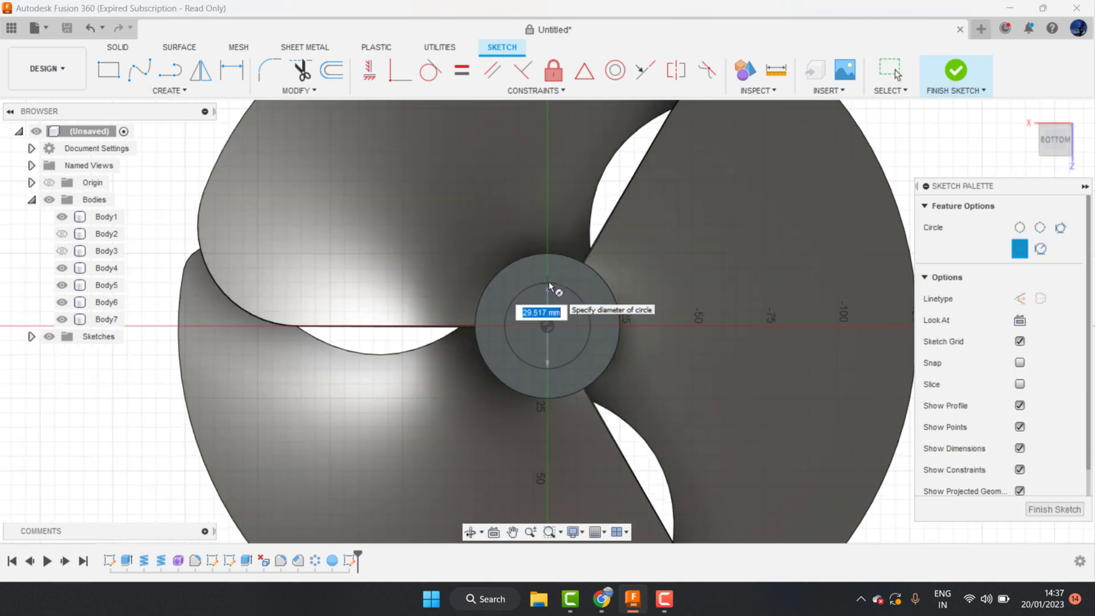
scroll(544, 290, "up", 1)
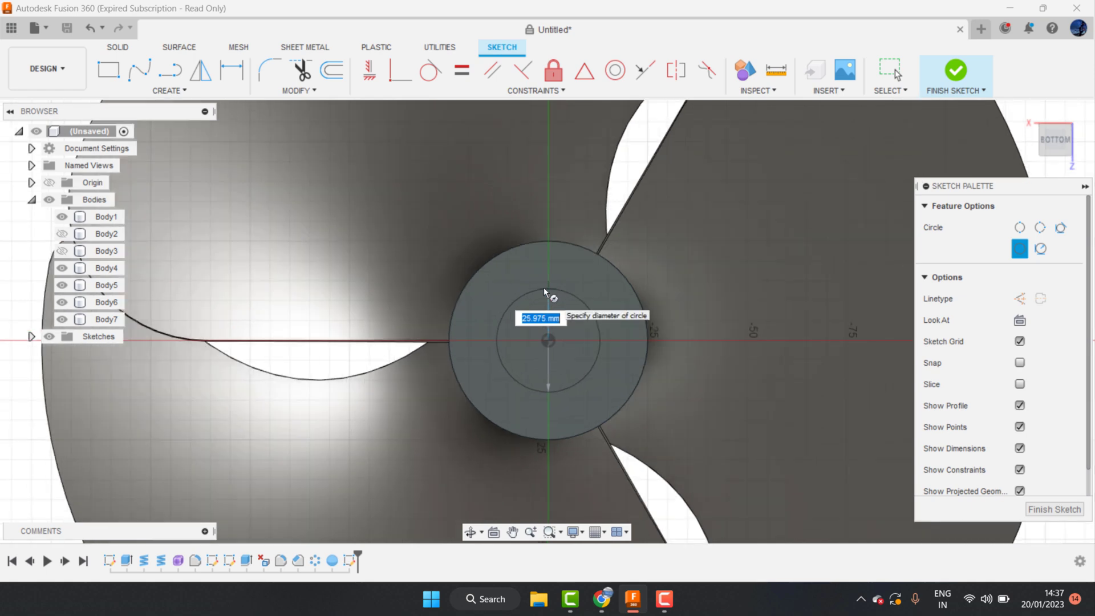
type("25")
key("Return")
key("Escape")
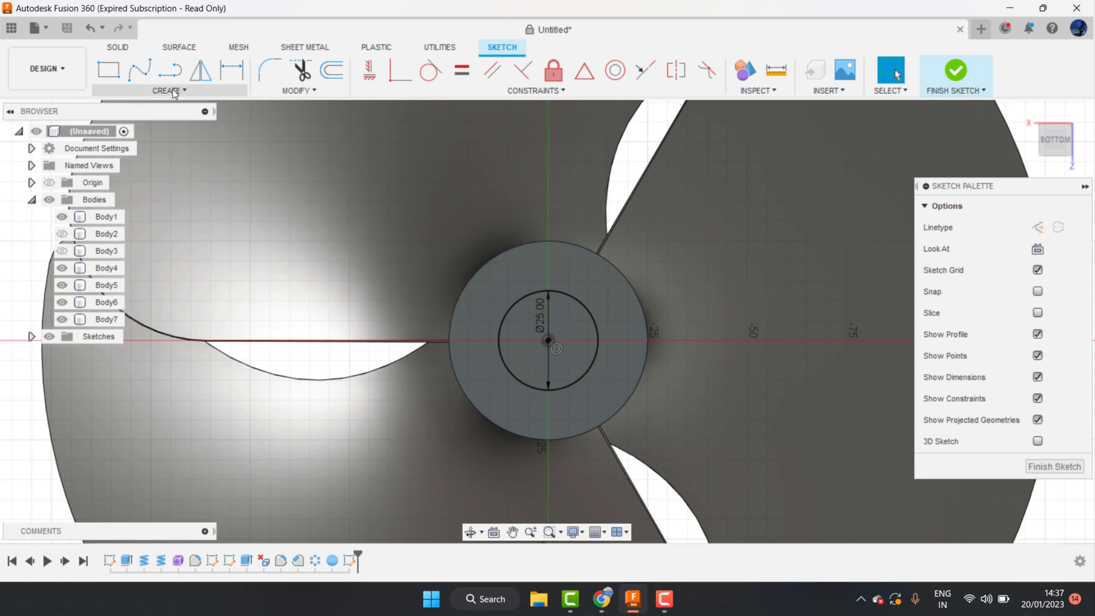
Draw a centre-point rectangle spanning across the circle, undoing a mistaken trim
left_click(151, 92)
mouse_move(126, 121)
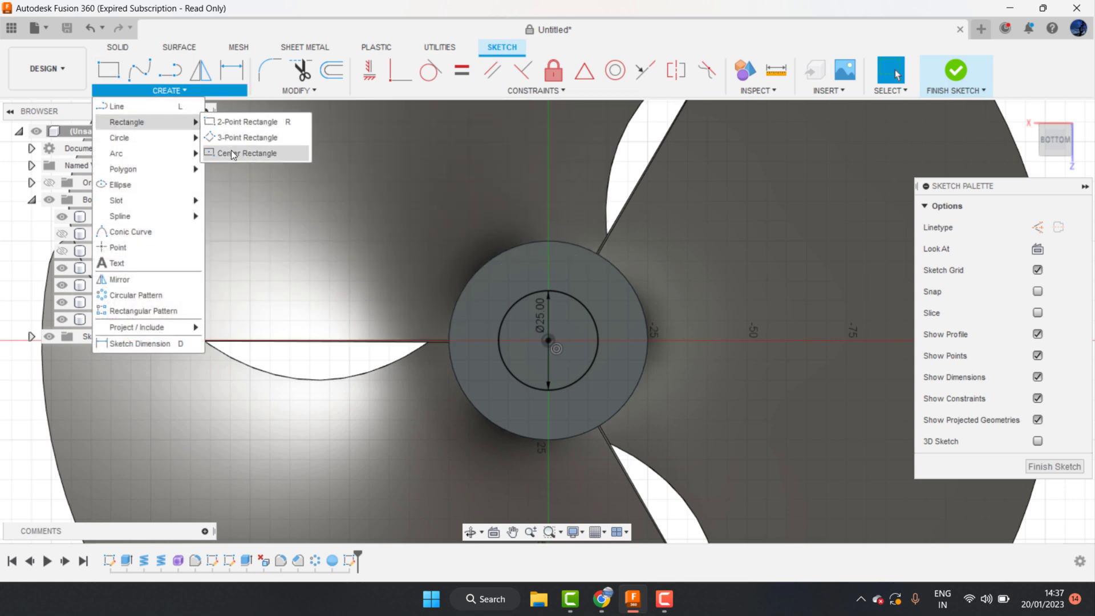
left_click(231, 153)
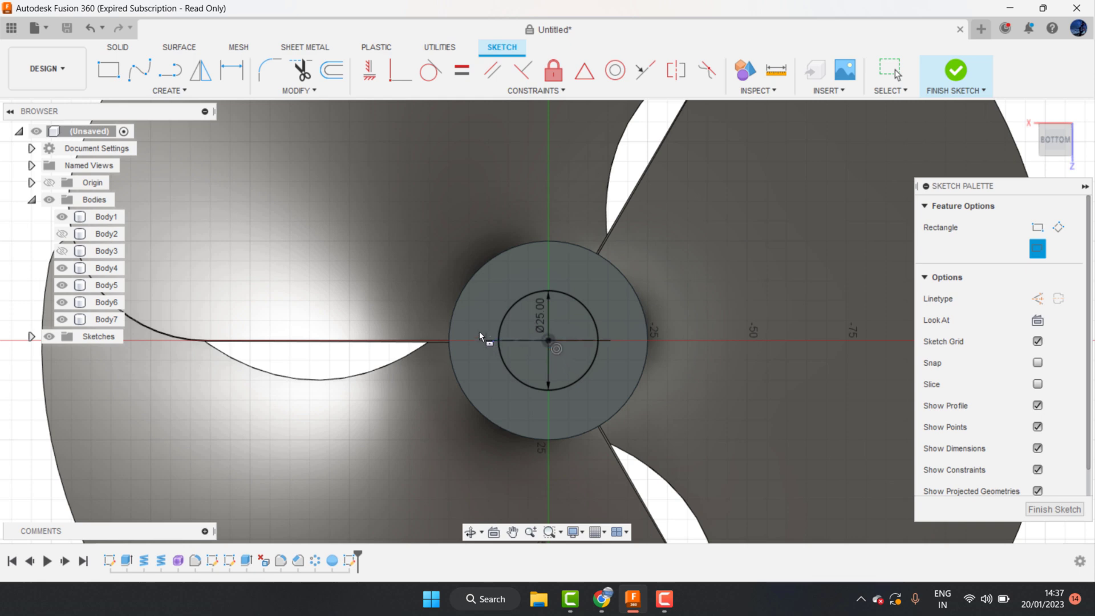
left_click(475, 316)
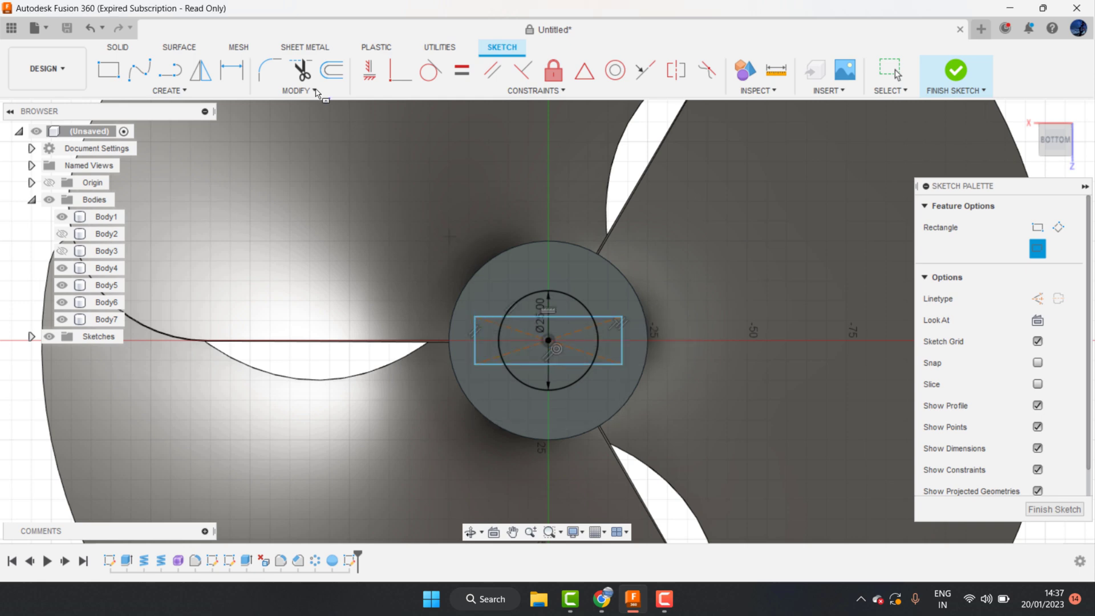
left_click(300, 71)
left_click(524, 307)
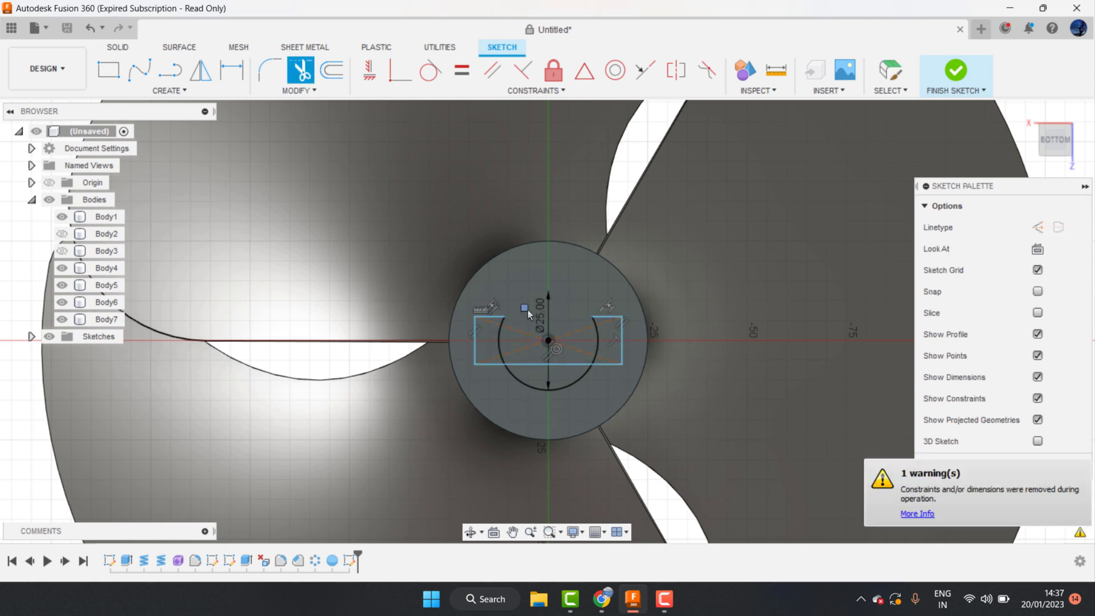
key("Escape")
key("ctrl+z")
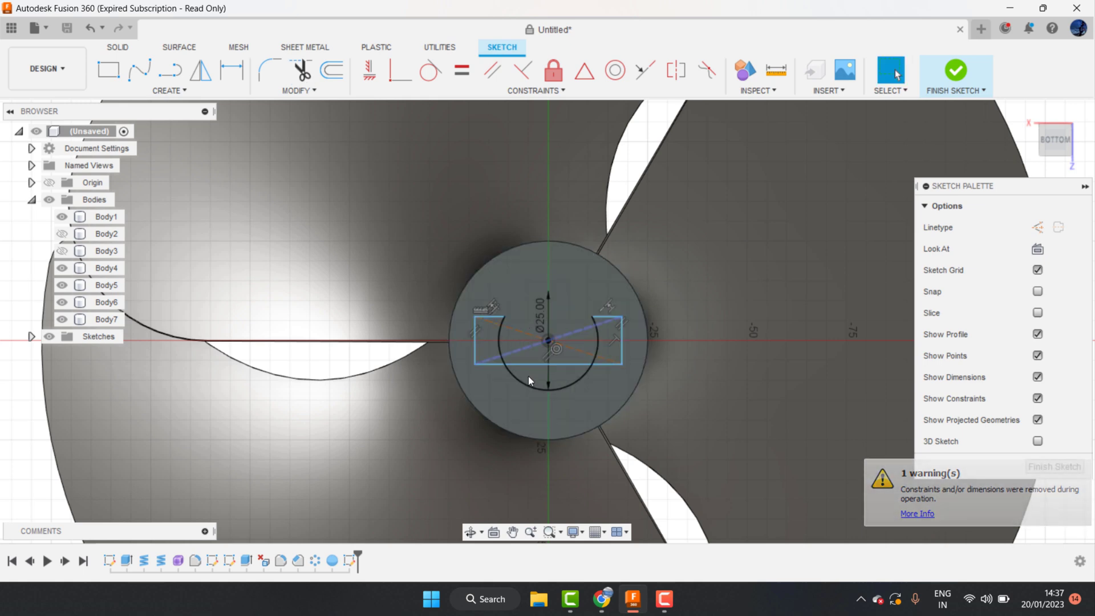
Trim away the rectangle's right edge and its segments right of the circle
scroll(567, 323, "up", 2)
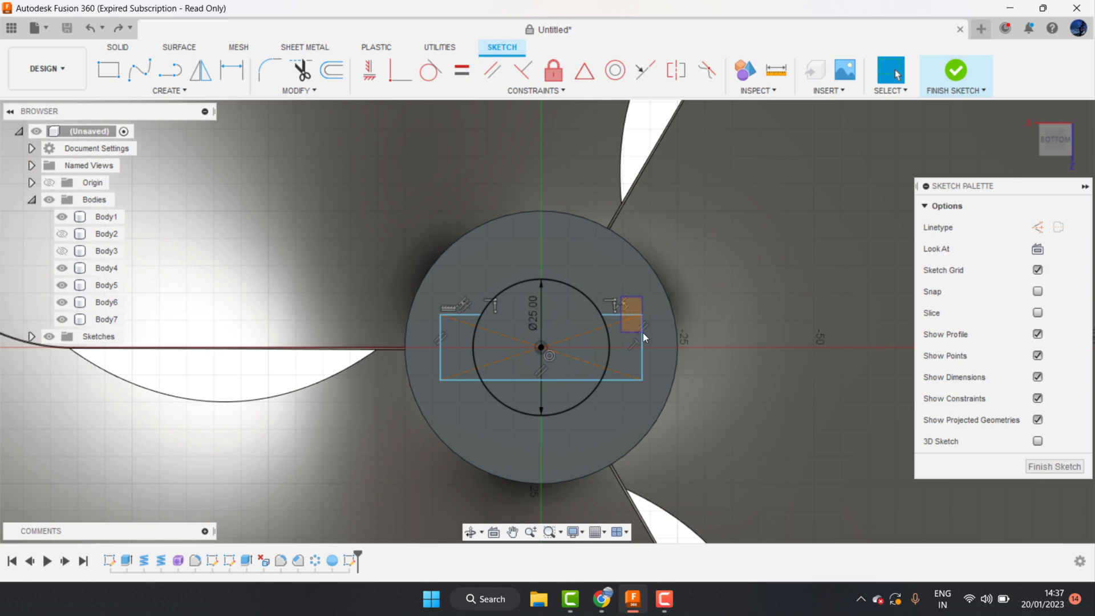
key("t")
left_click_drag(627, 296, 656, 342)
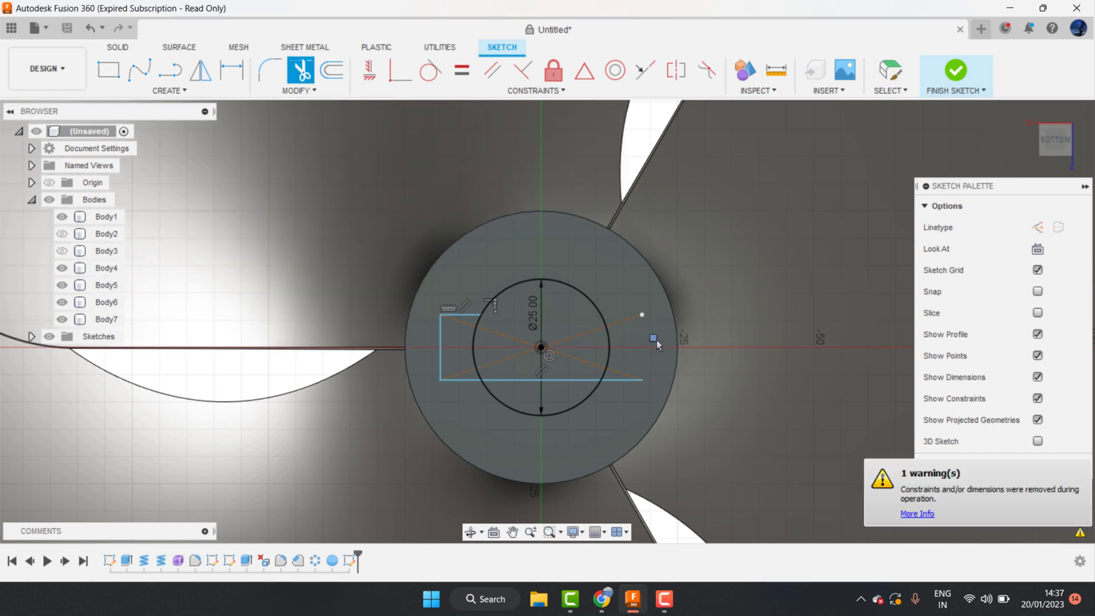
left_click(627, 390)
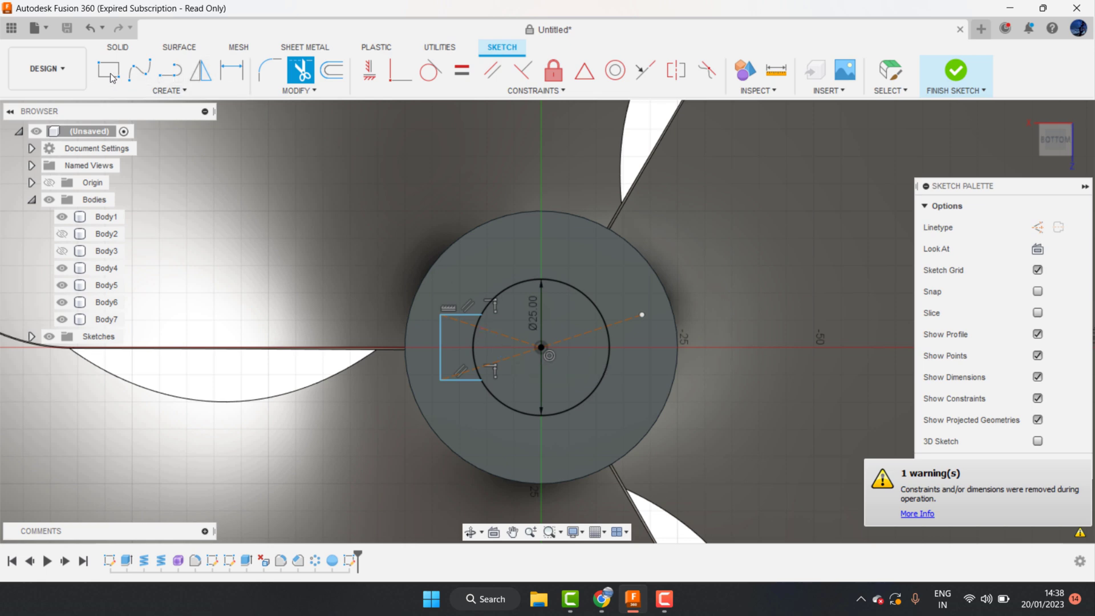
Dimension the rectangle's bottom edge 5 mm, discarding an earlier 10 mm height dimension
left_click(237, 80)
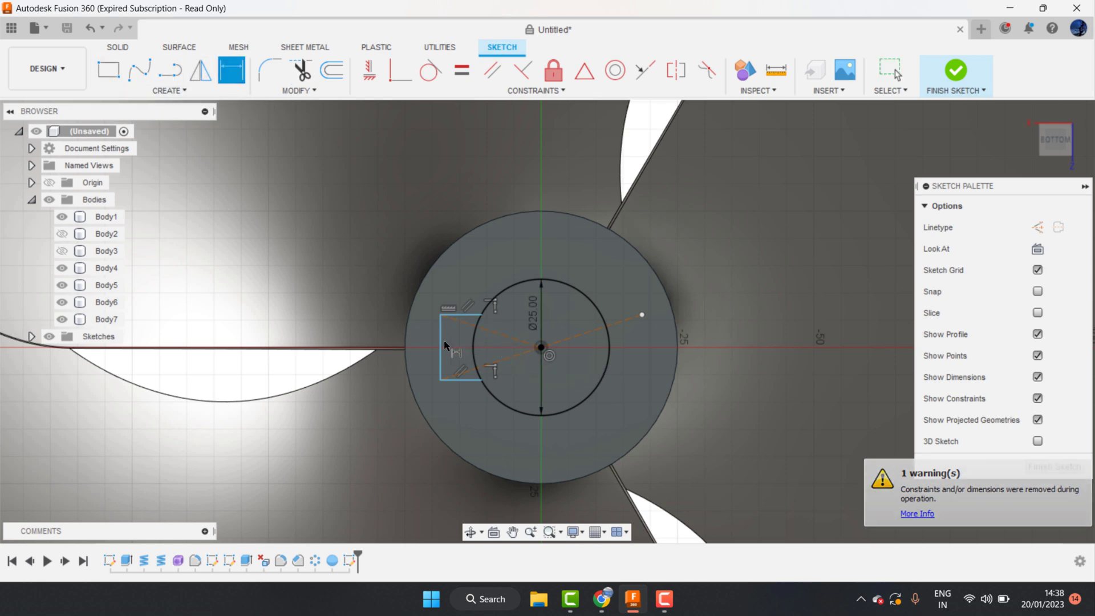
left_click(441, 348)
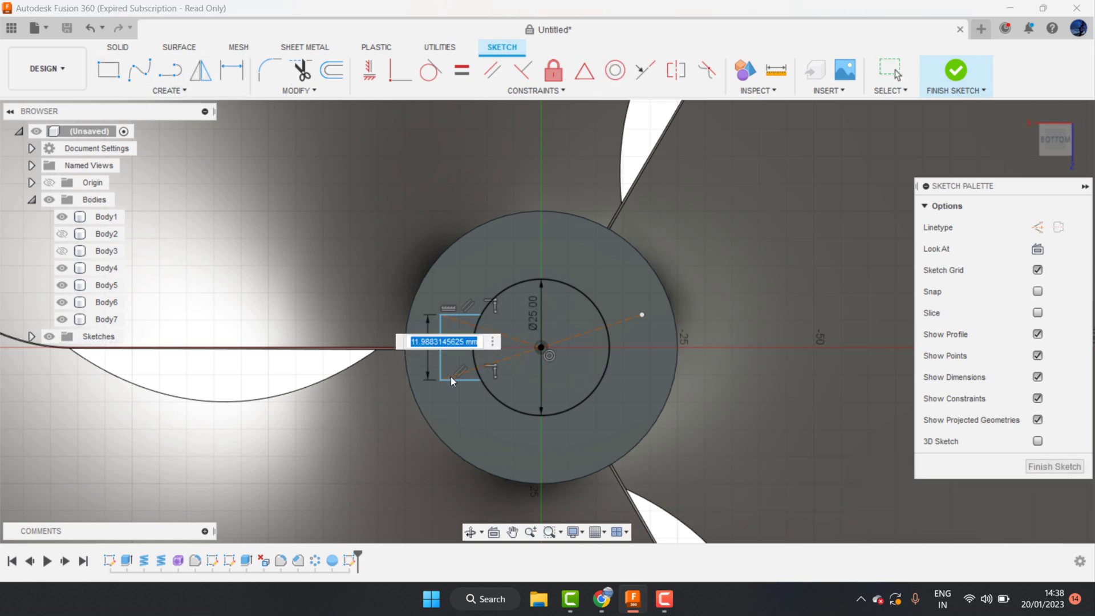
type("10")
key("Return")
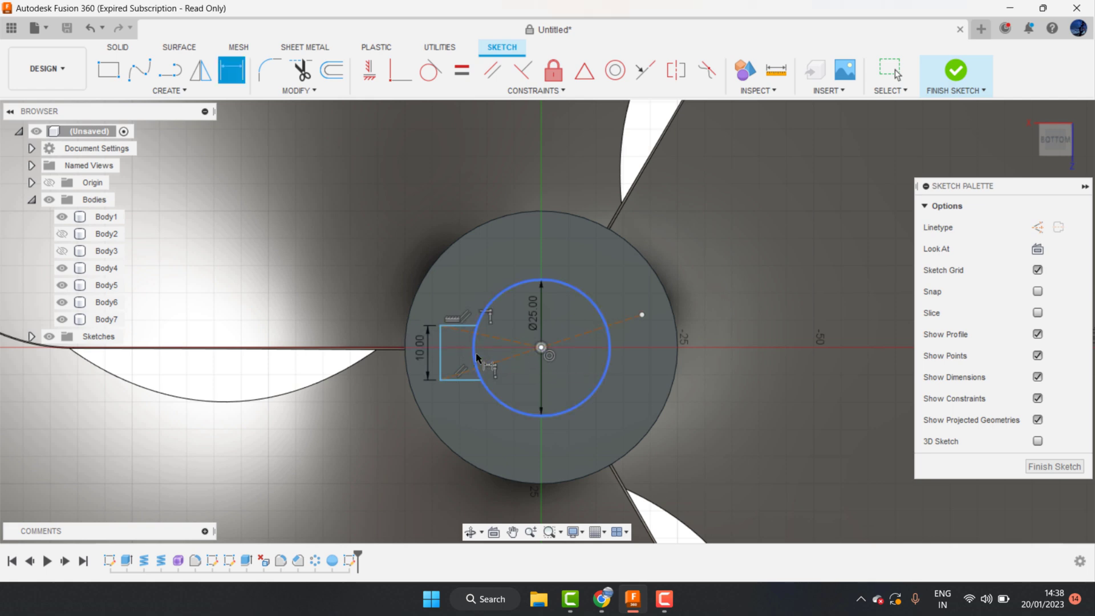
key("Escape")
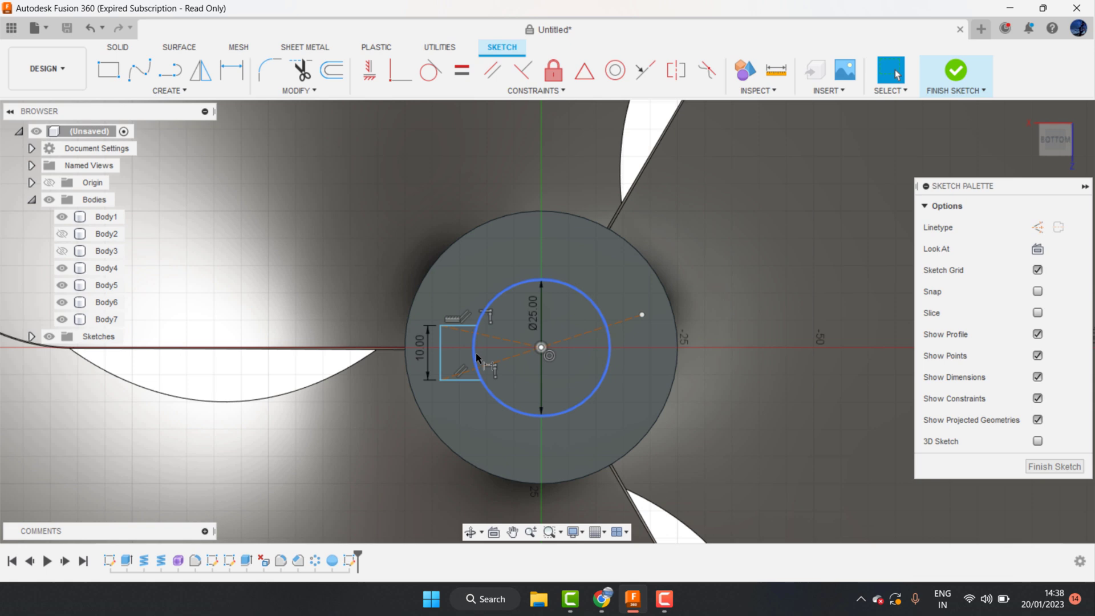
key("ctrl+z")
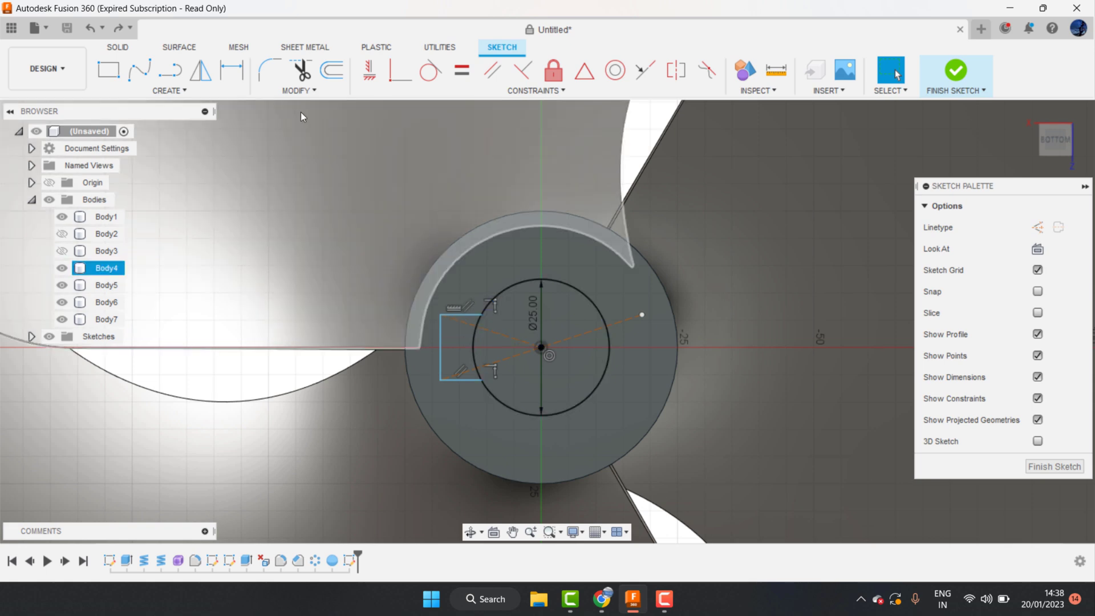
key("d")
key("Escape")
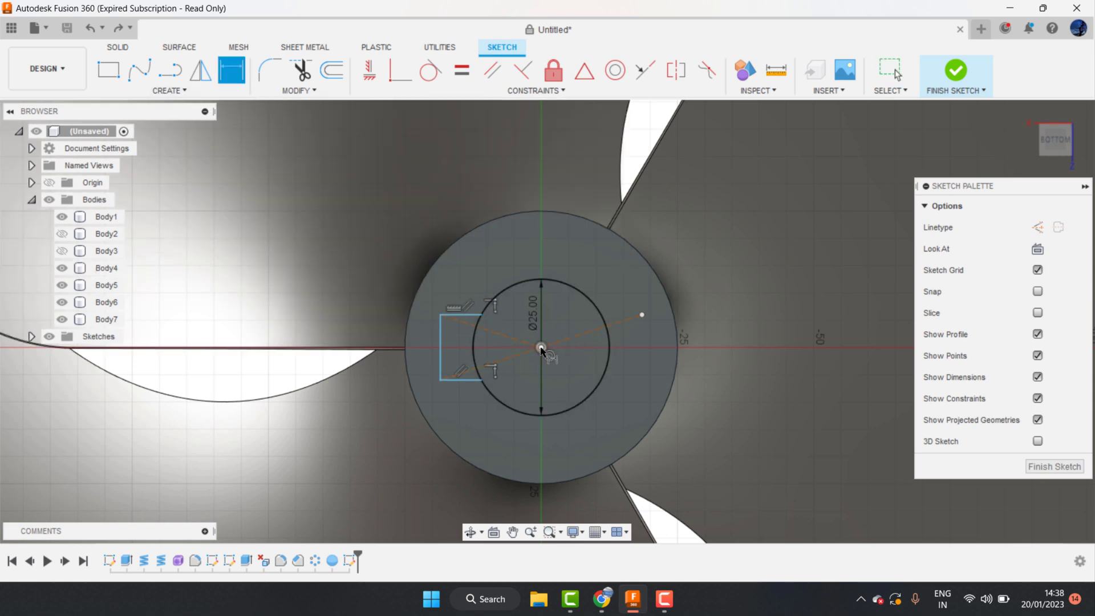
left_click(466, 381)
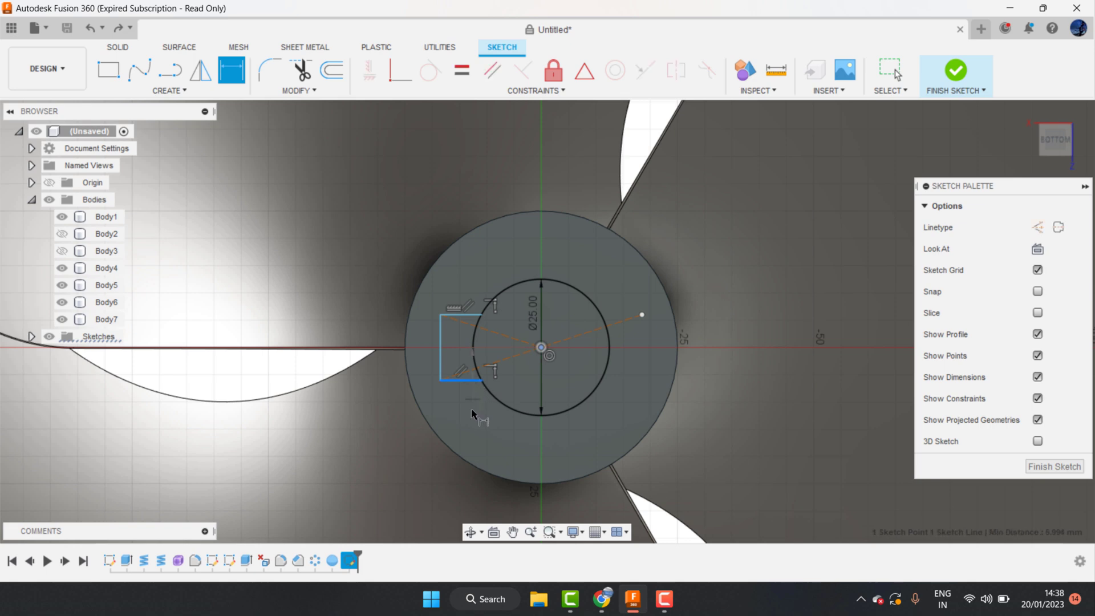
left_click(415, 366)
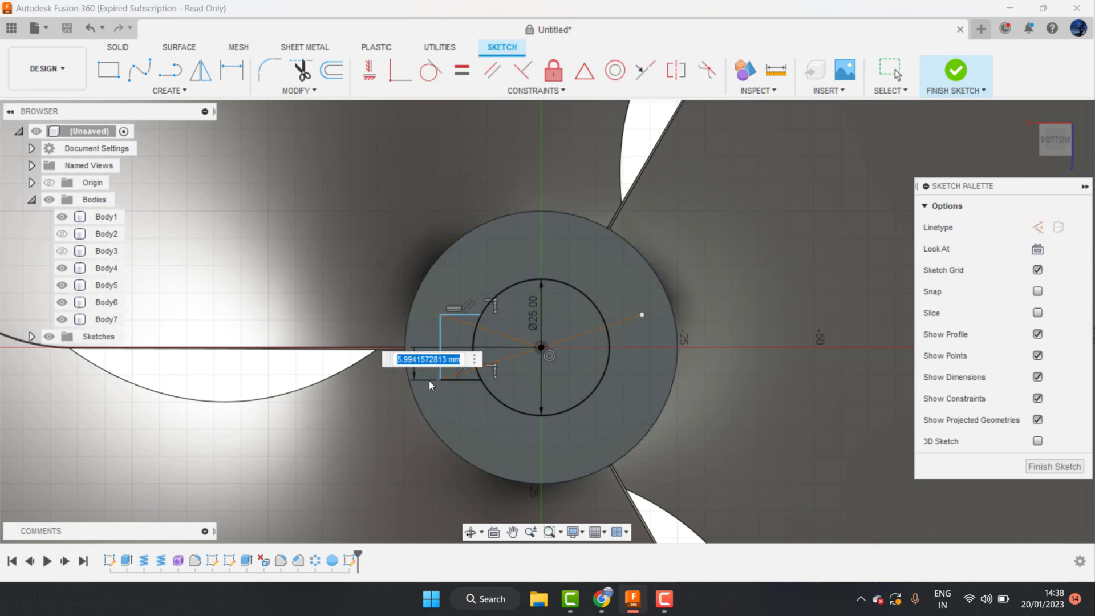
type("5")
key("Return")
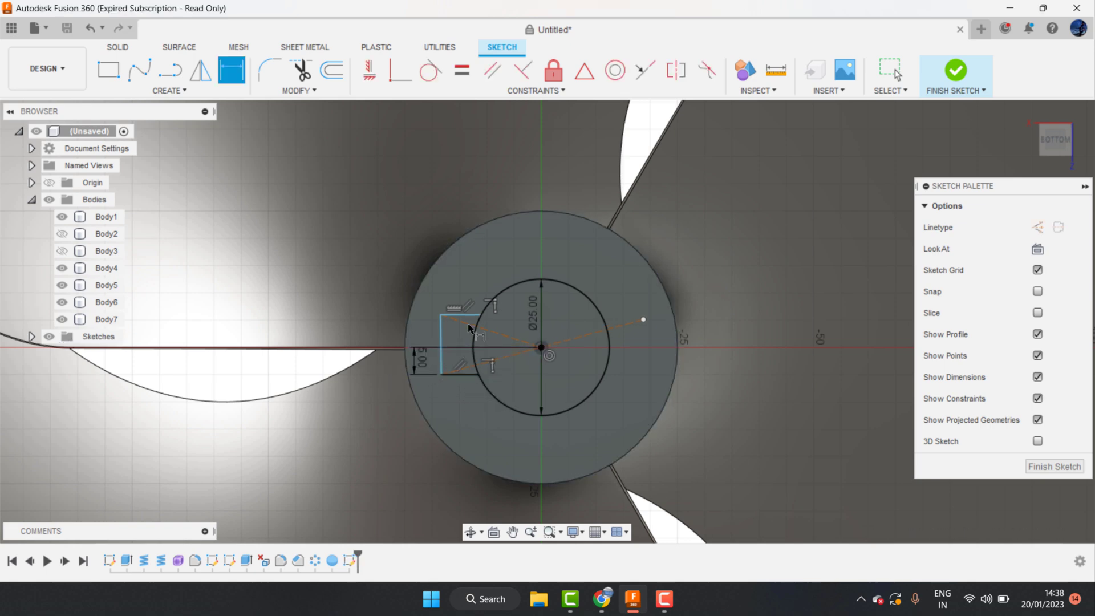
Set the centre-to-top-edge distance to 5 mm and the top edge length to 7 mm
left_click(541, 348)
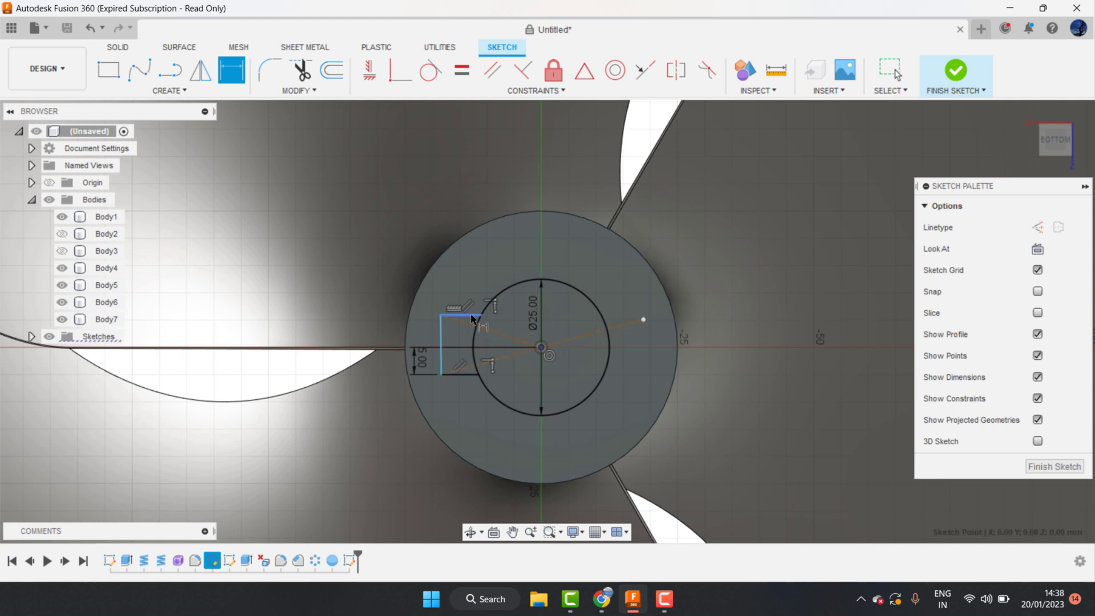
left_click(472, 316)
left_click(392, 312)
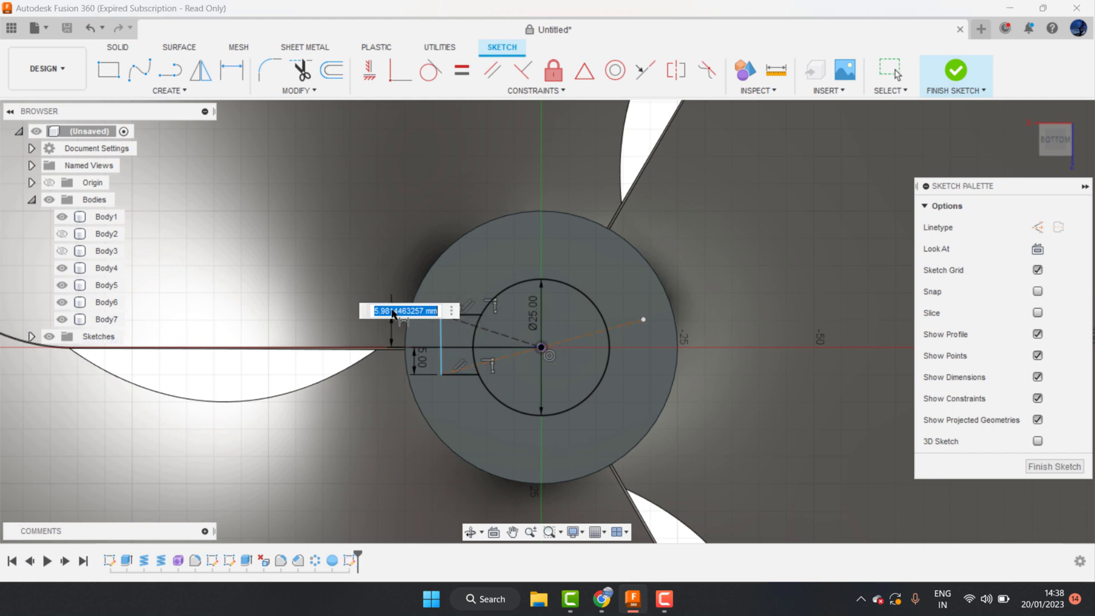
type("5")
key("Return")
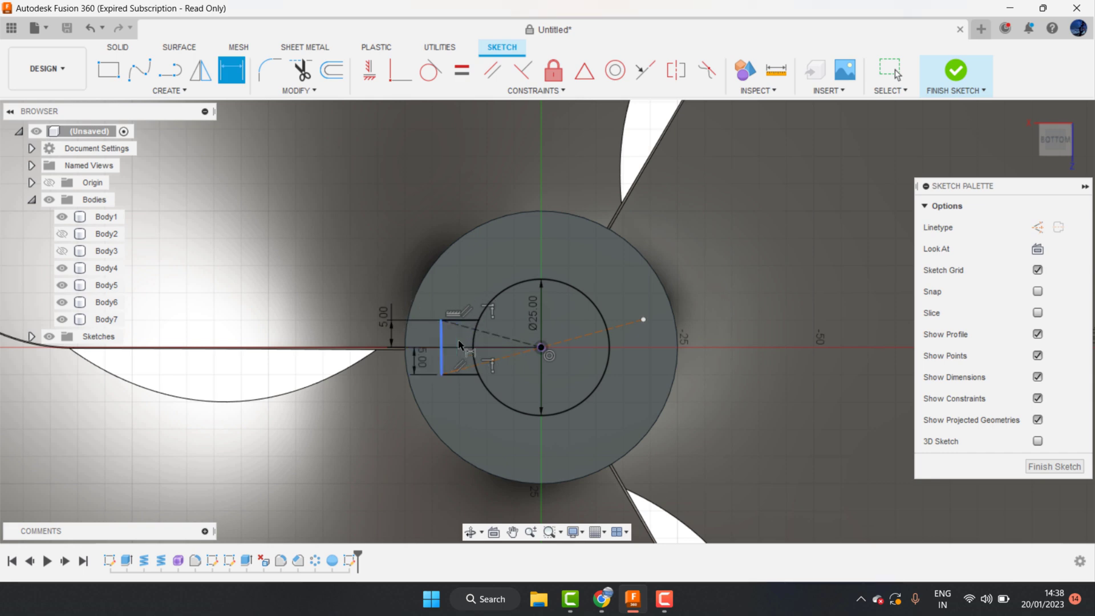
left_click(465, 321)
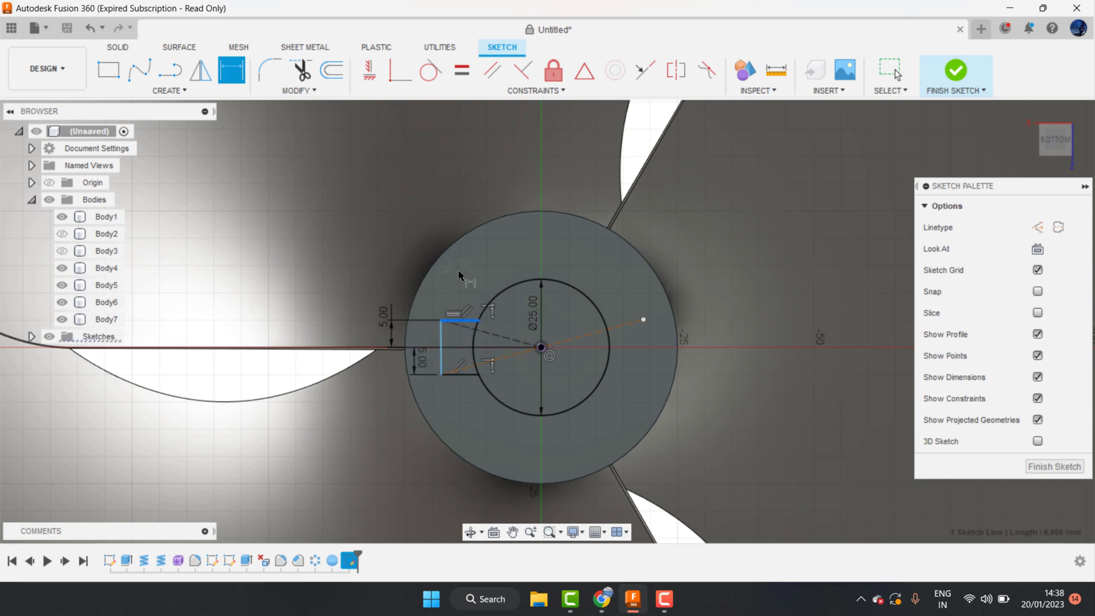
left_click(460, 274)
type("5")
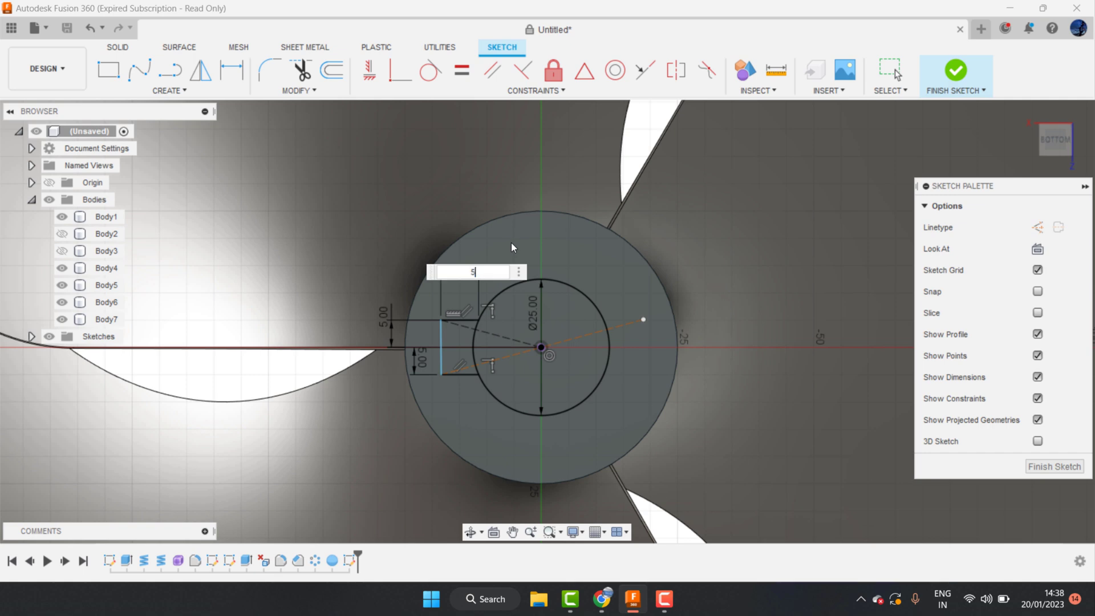
key("Return")
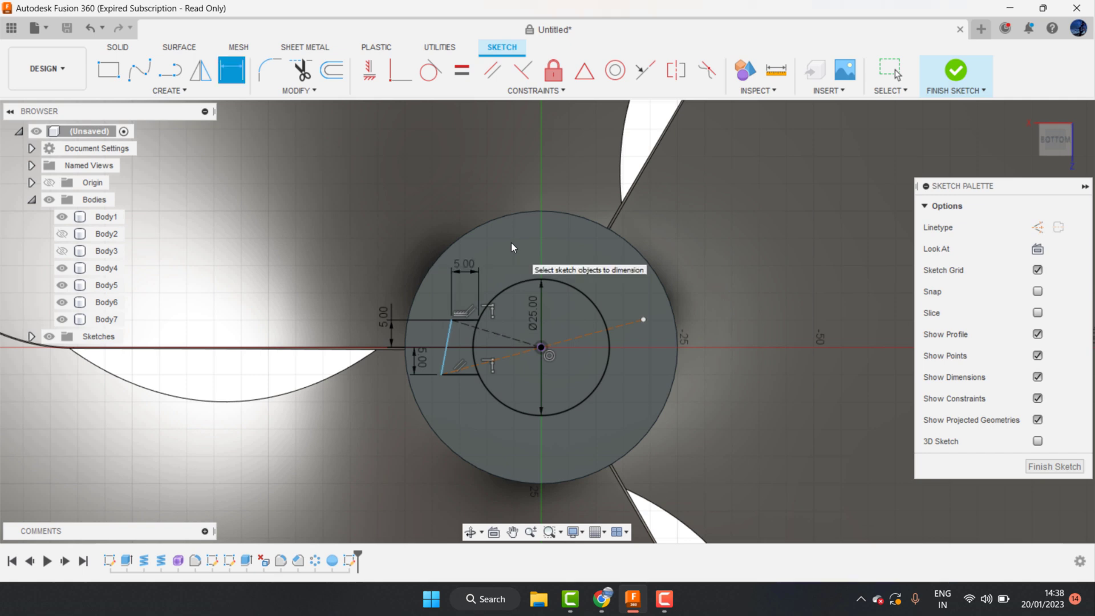
double_click(467, 263)
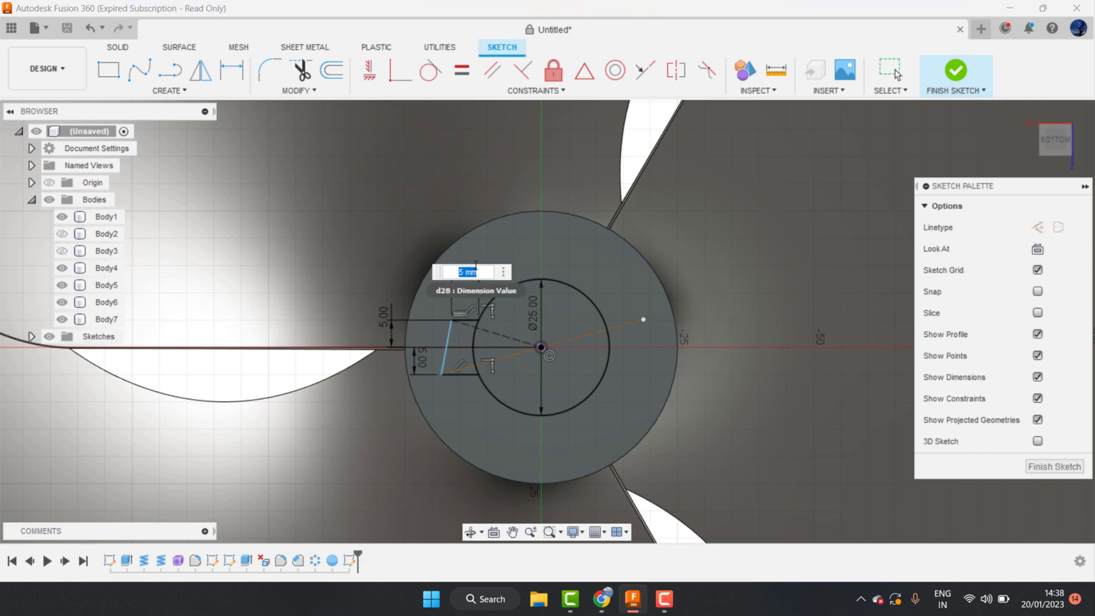
key("Return")
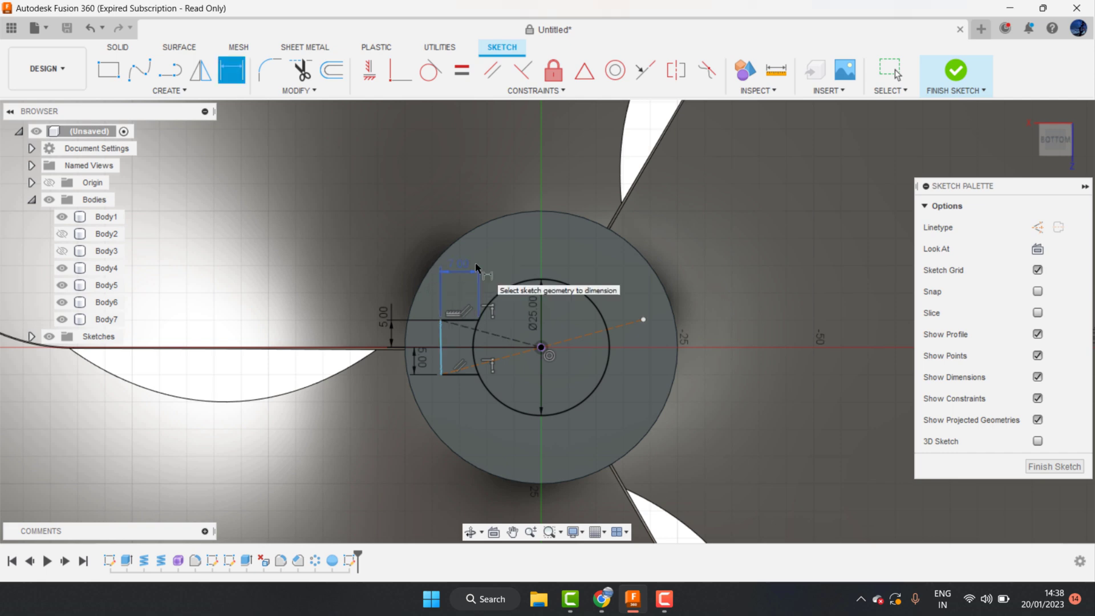
Give the bottom edge a 7 mm length, trim the line inside the slot, and finish the sketch
left_click(459, 376)
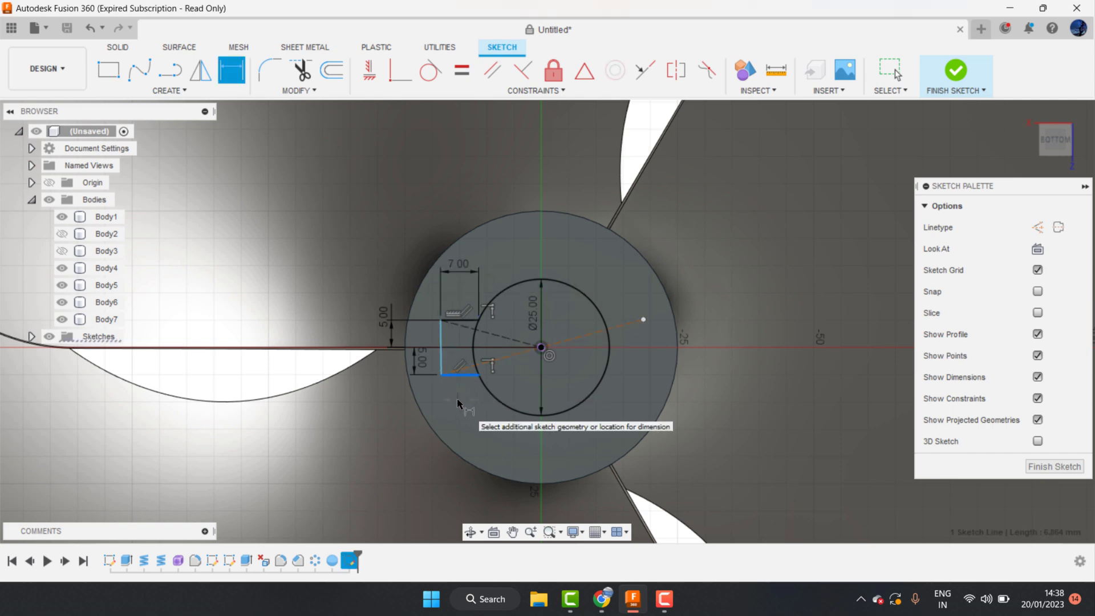
left_click(459, 402)
type("7")
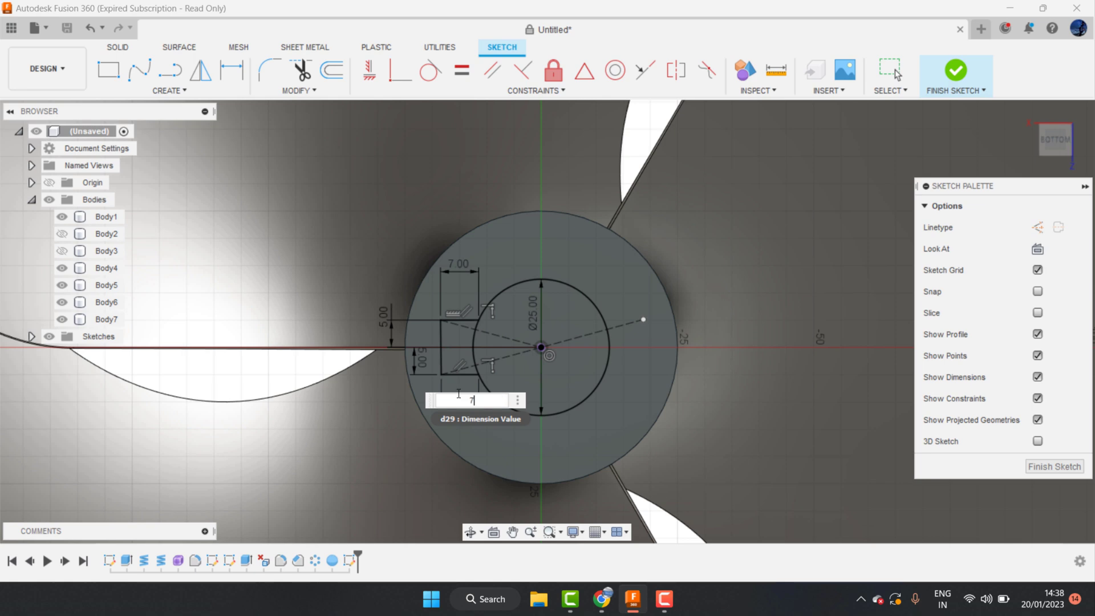
key("Return")
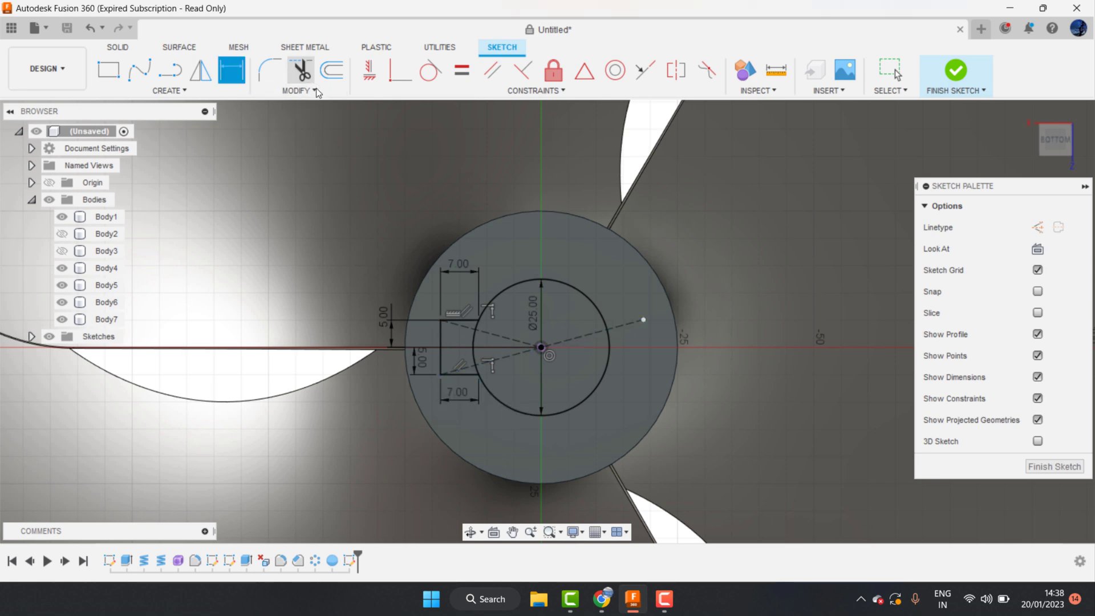
key("t")
left_click(474, 337)
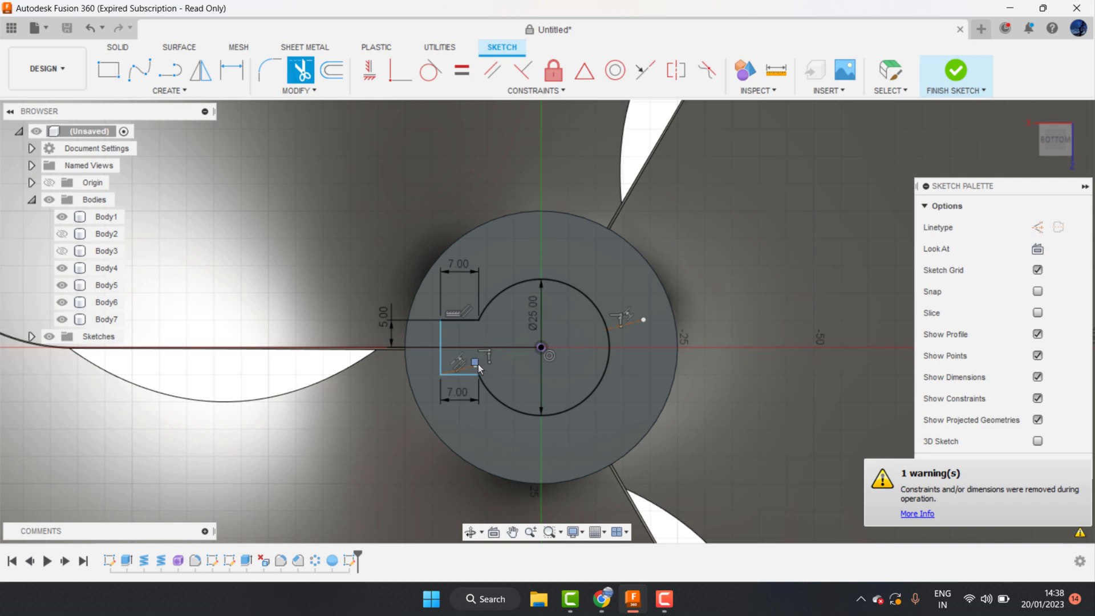
left_click_drag(1054, 140, 897, 118)
left_click(956, 72)
Extrude the keyhole profile into the hub with the operation set to Cut
left_click(200, 70)
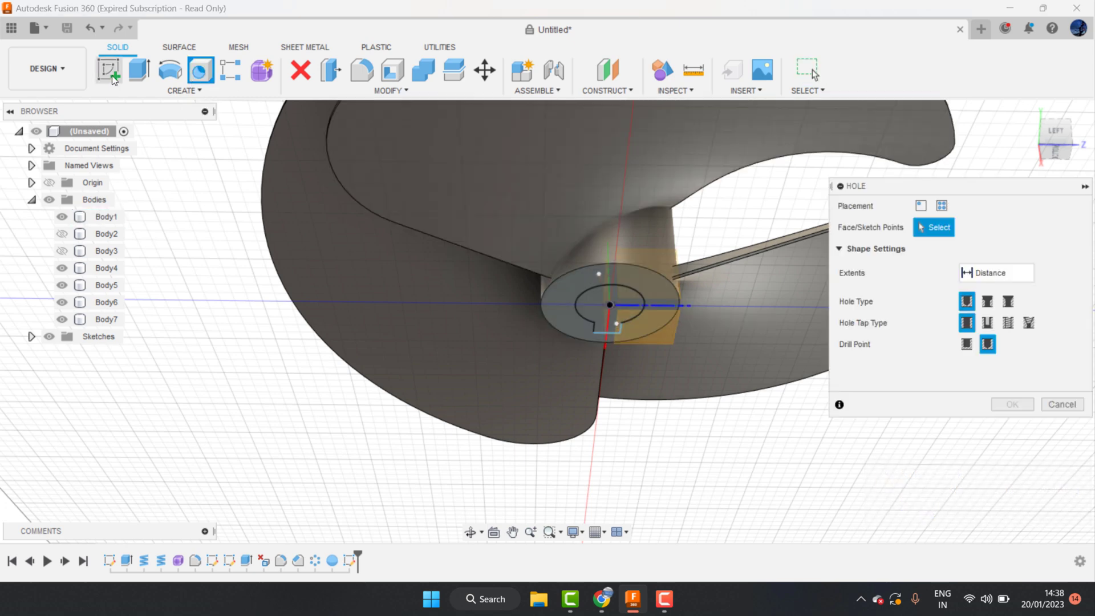
key("e")
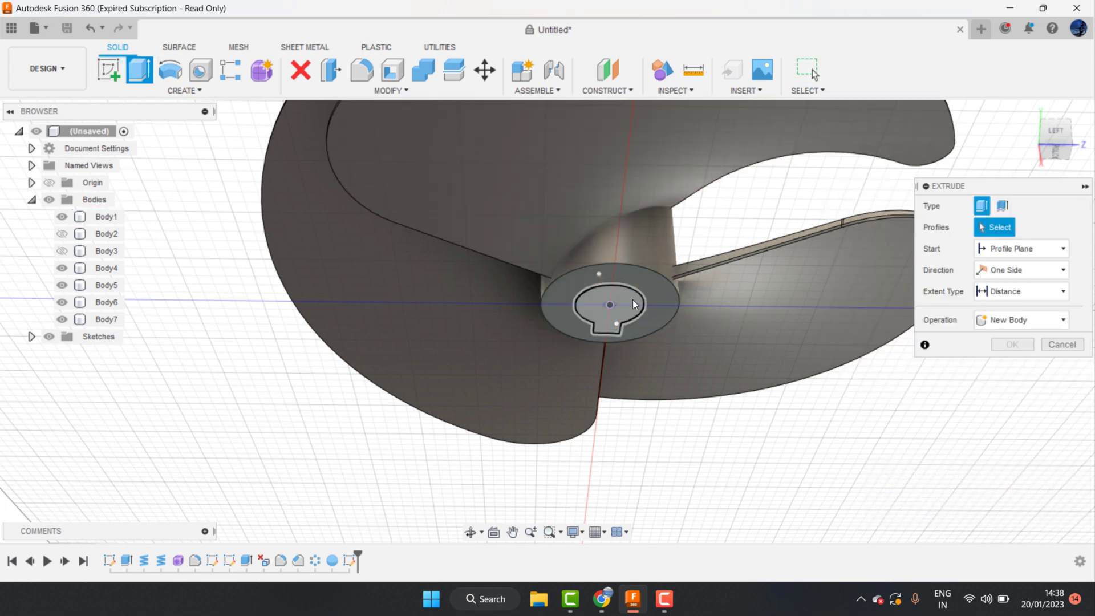
left_click(632, 300)
type("-20")
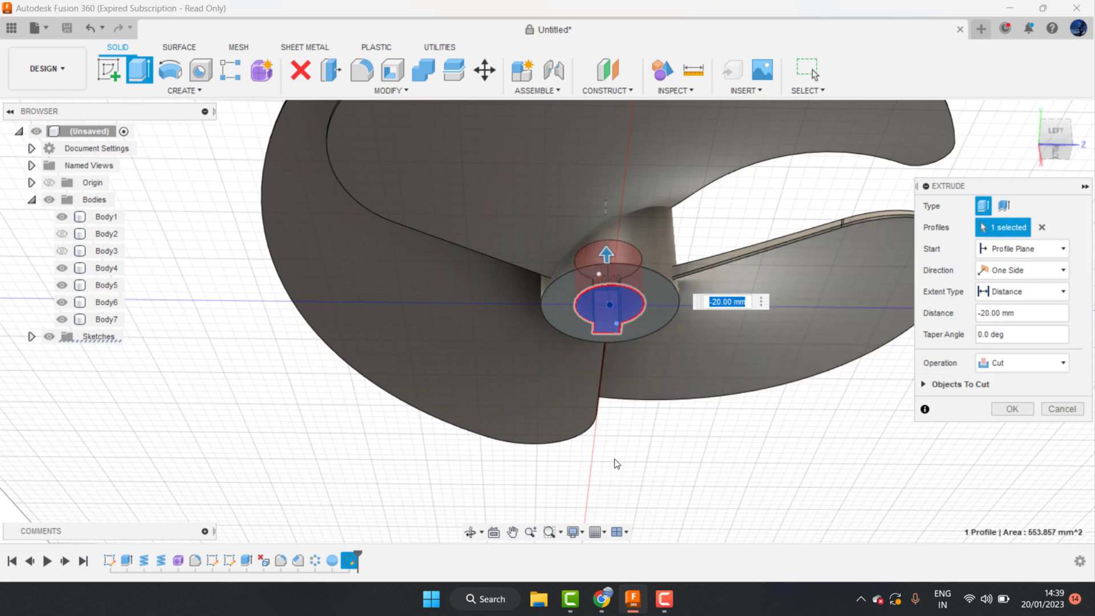
type("50")
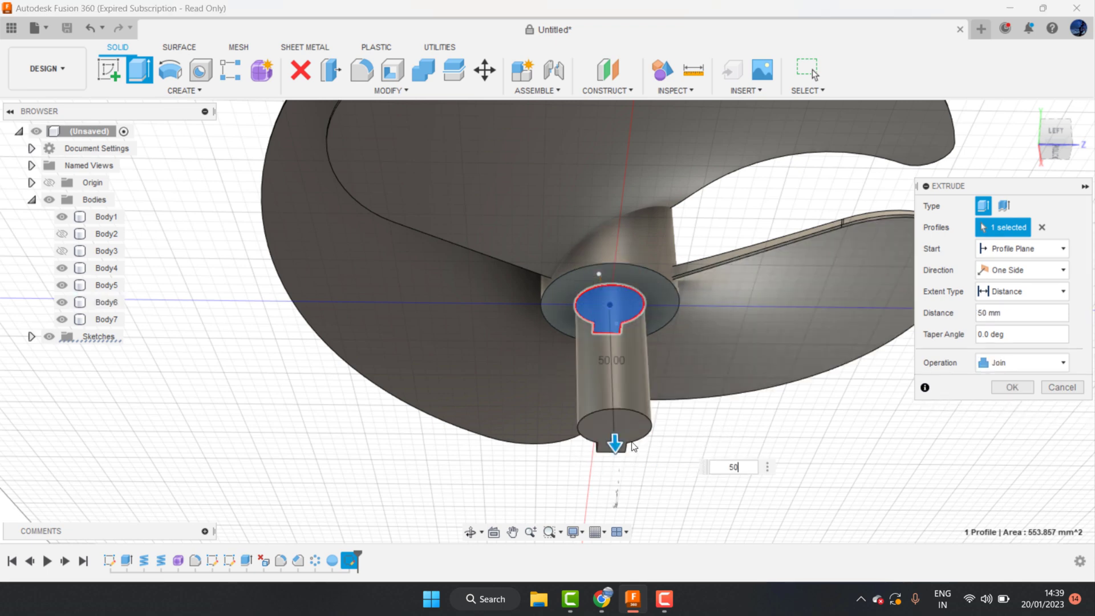
left_click_drag(614, 437, 734, 251)
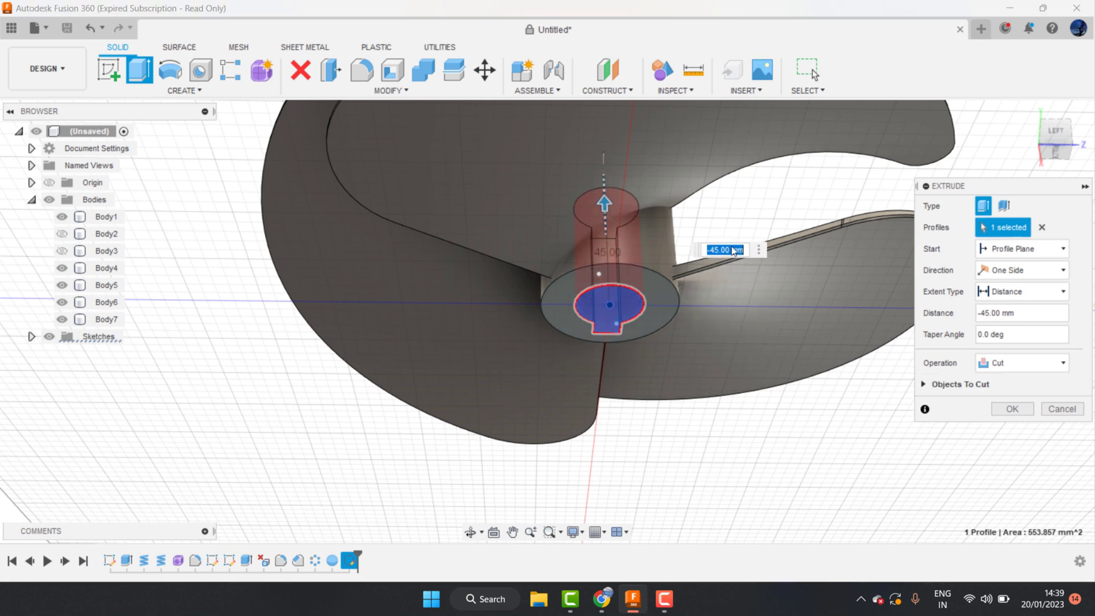
left_click(1000, 361)
left_click(1004, 382)
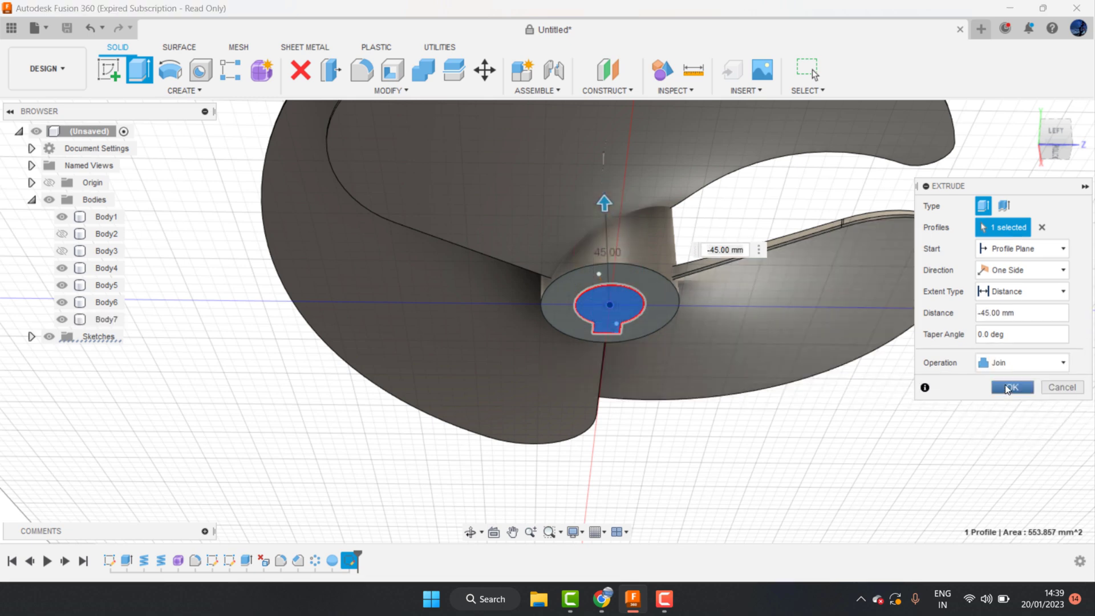
left_click(1017, 362)
left_click(1015, 395)
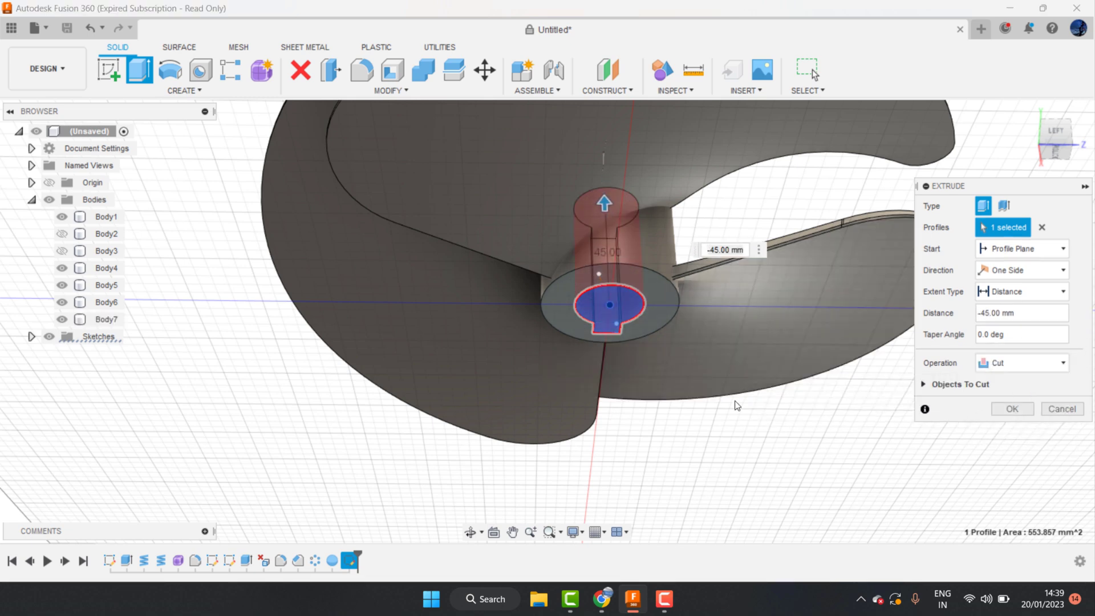
Set the cut distance to -50 mm up into the hub and apply it
left_click(741, 251)
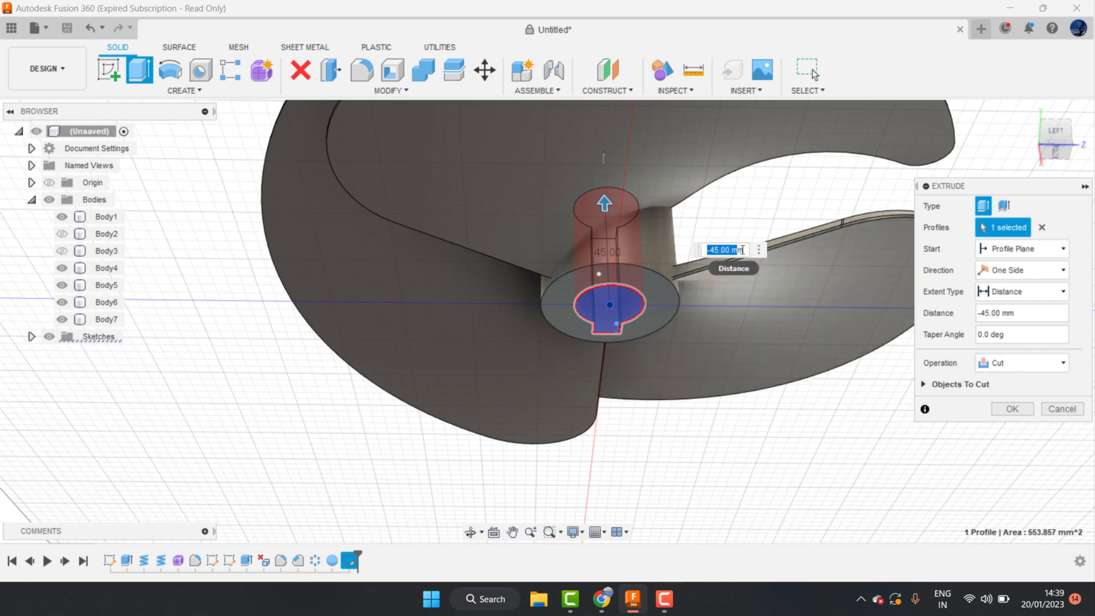
type("5")
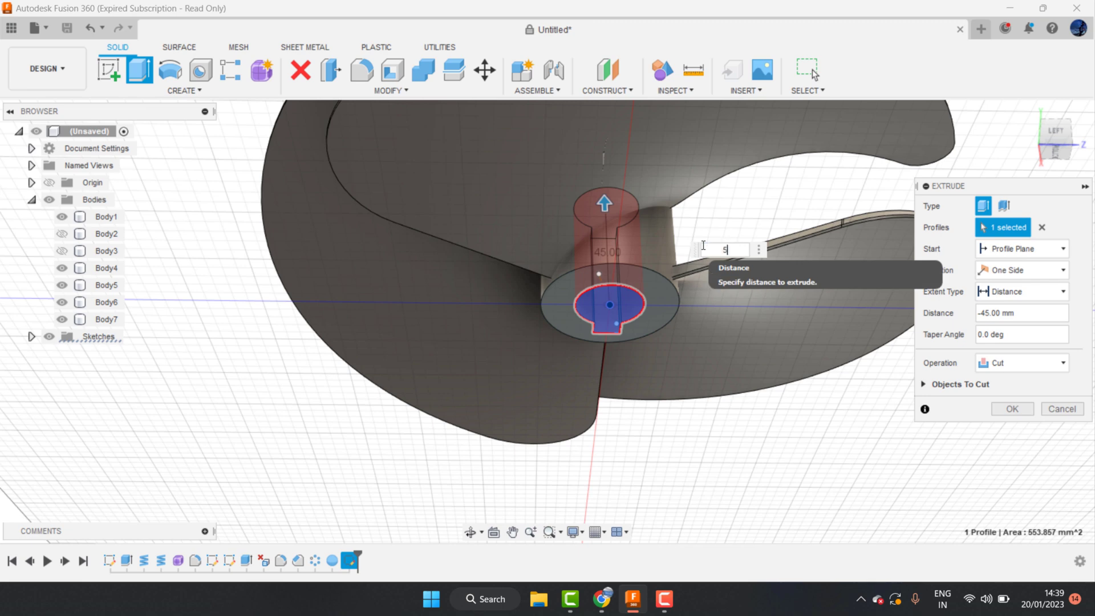
type("0")
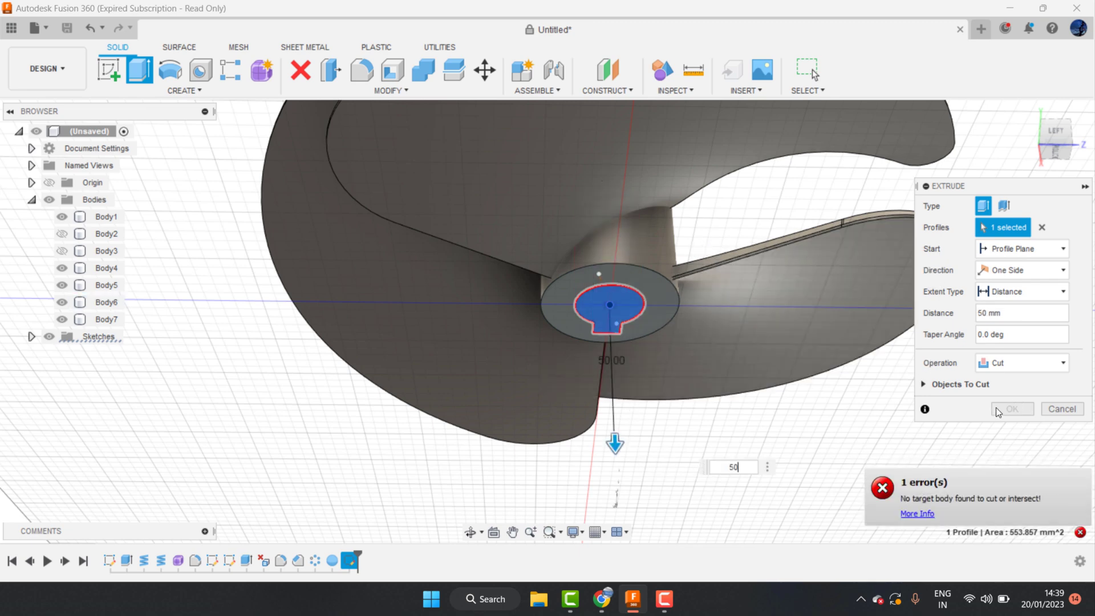
left_click(1005, 361)
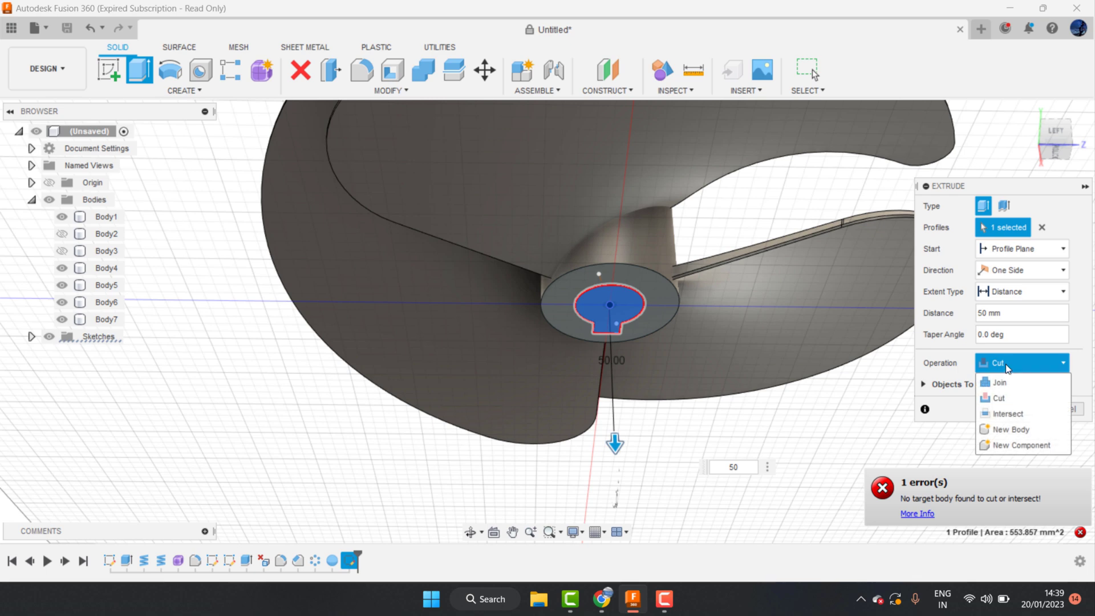
left_click(1000, 399)
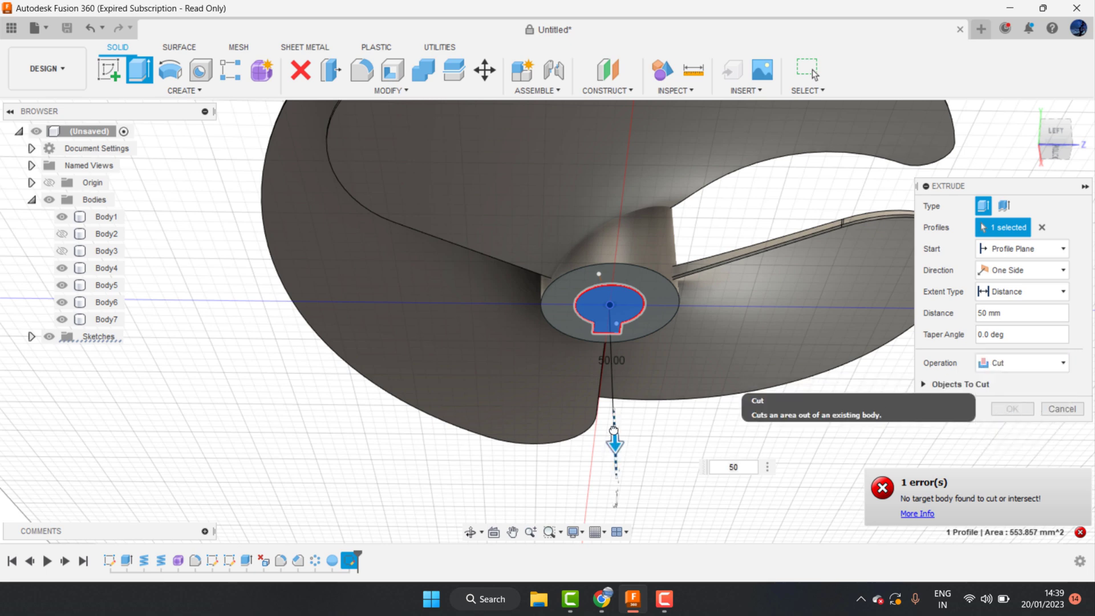
mouse_move(614, 441)
left_mouse_down()
mouse_move(587, 216)
mouse_move(587, 225)
left_mouse_up()
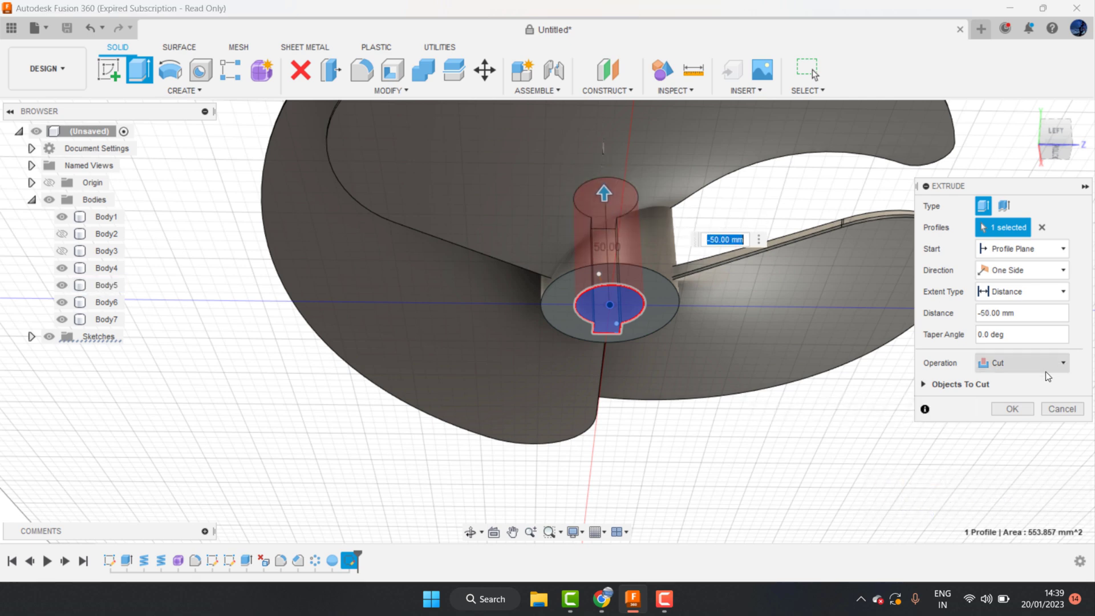
type("-50")
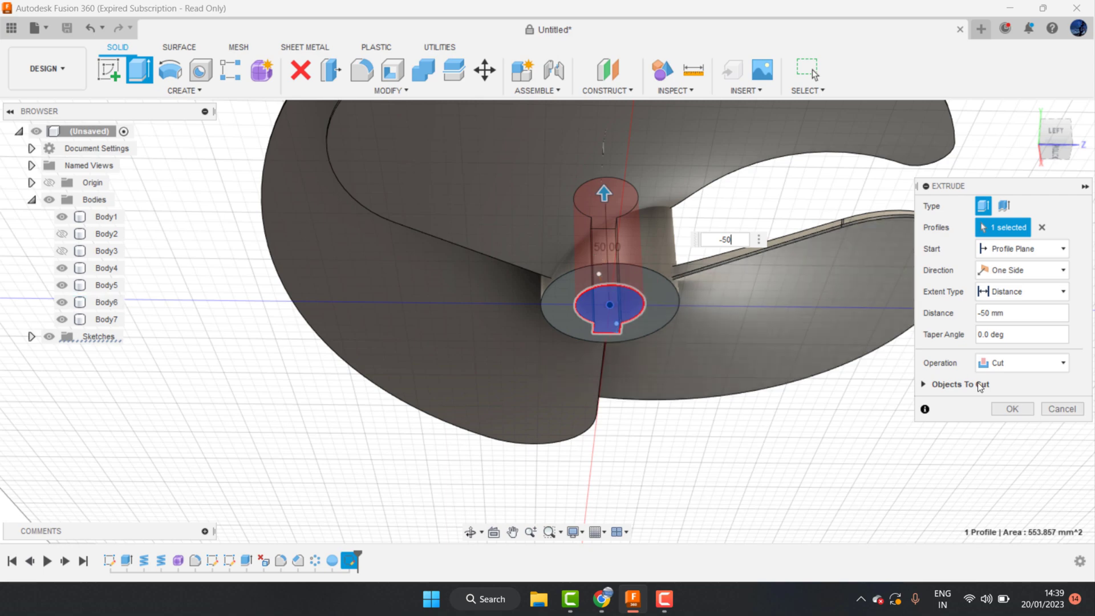
left_click(1006, 413)
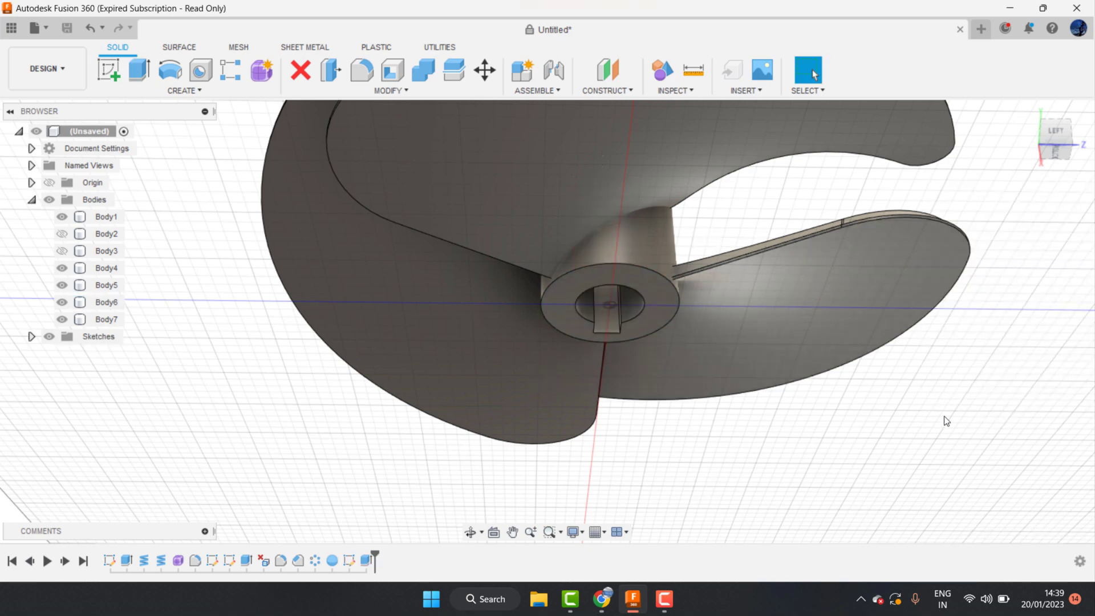
left_click(469, 531)
mouse_move(507, 437)
left_mouse_down()
mouse_move(494, 315)
mouse_move(549, 401)
left_mouse_up()
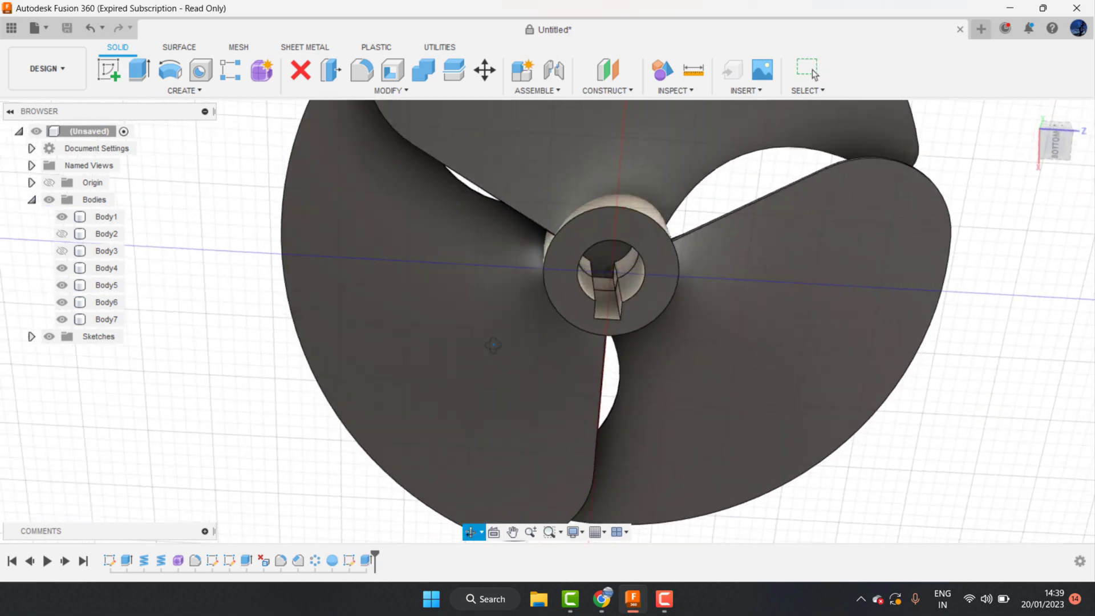
scroll(503, 301, "down", 3)
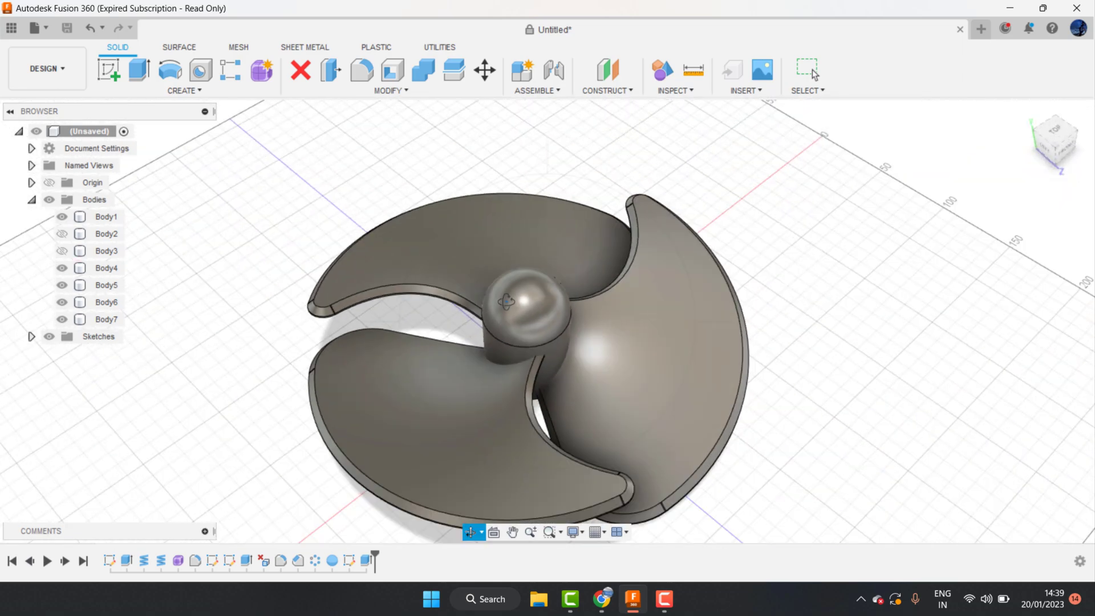
scroll(496, 342, "down", 2)
mouse_move(501, 371)
left_mouse_down()
mouse_move(443, 343)
mouse_move(466, 297)
mouse_move(513, 256)
mouse_move(576, 297)
left_mouse_up()
scroll(467, 297, "up", 2)
scroll(576, 296, "down", 3)
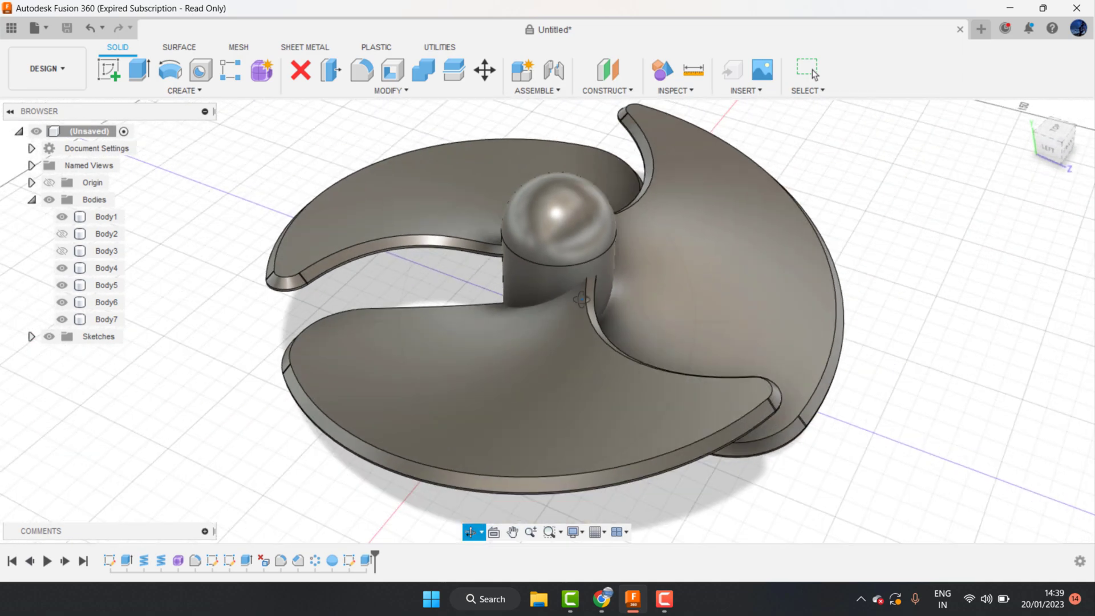
right_click(712, 228)
left_click(737, 228)
left_click(741, 201)
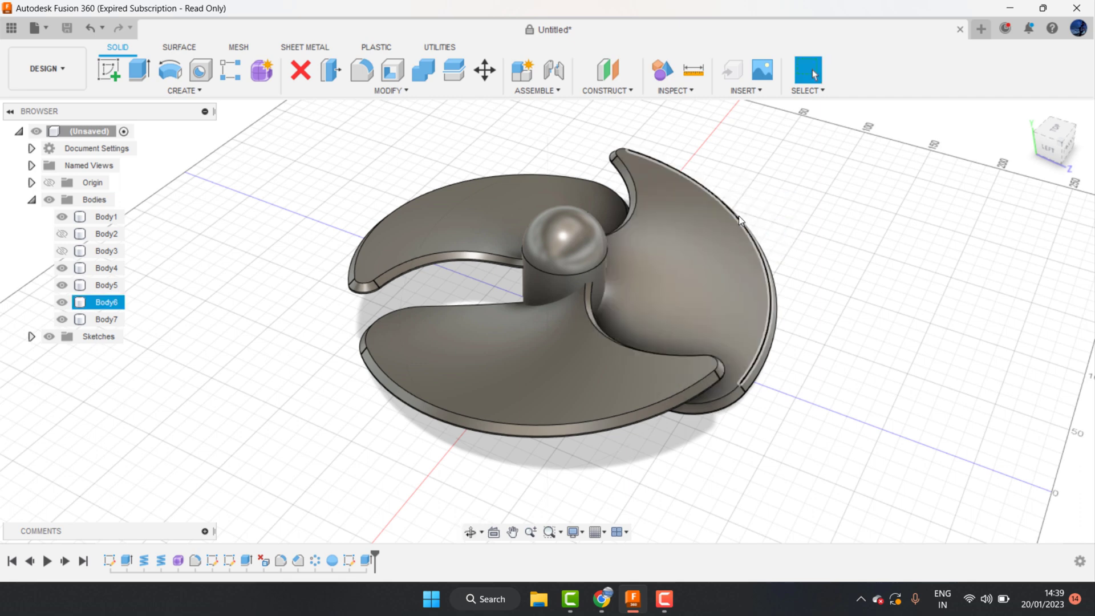
left_click(731, 276)
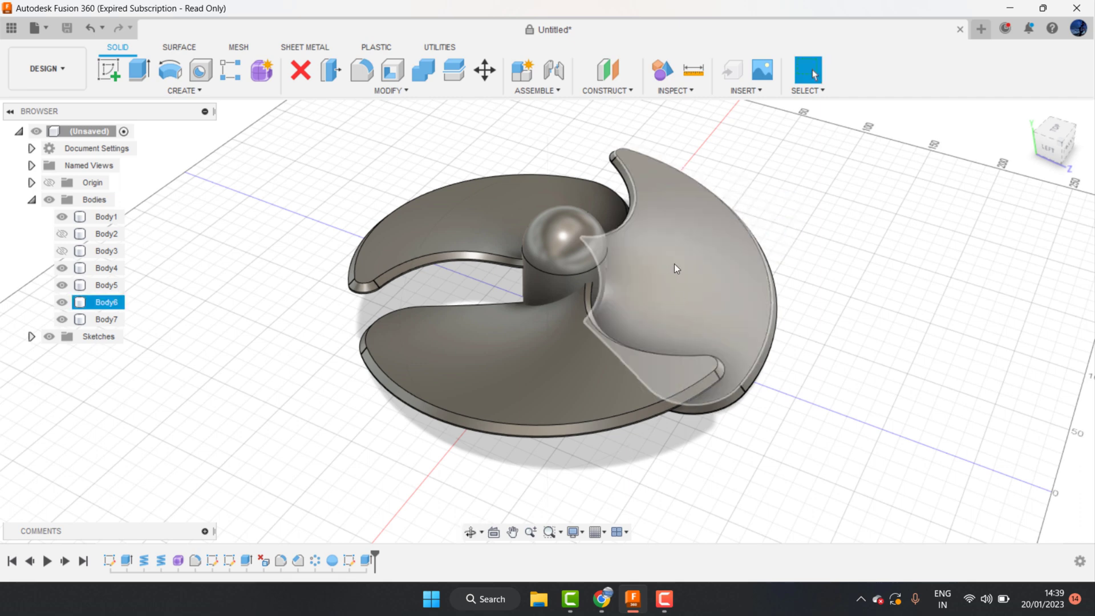
Open the appearance library and browse the Metal > Aluminum appearances
right_click(673, 265)
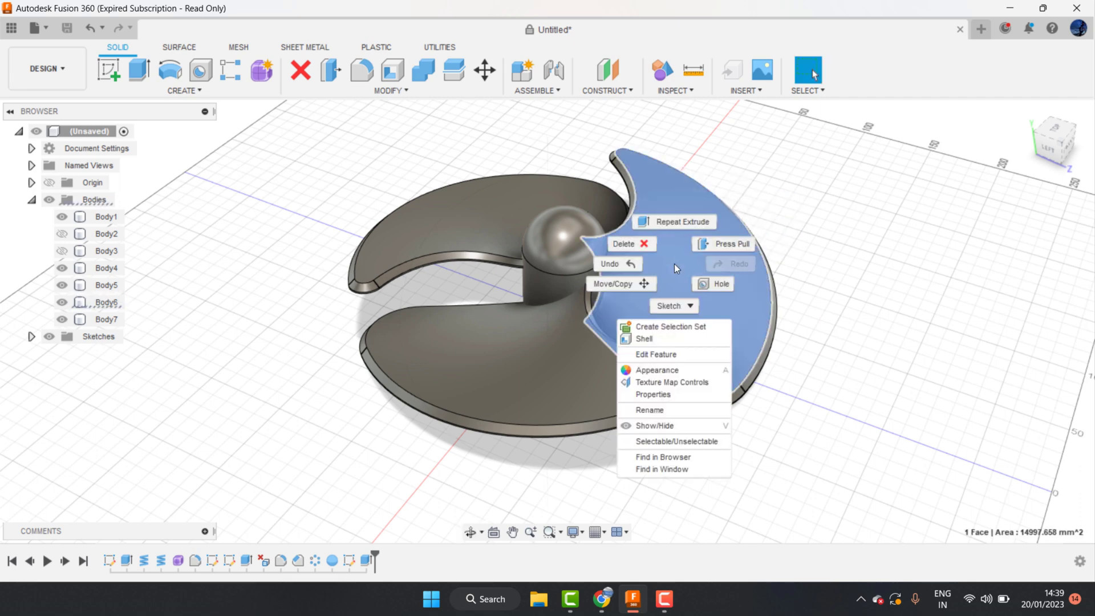
left_click(649, 373)
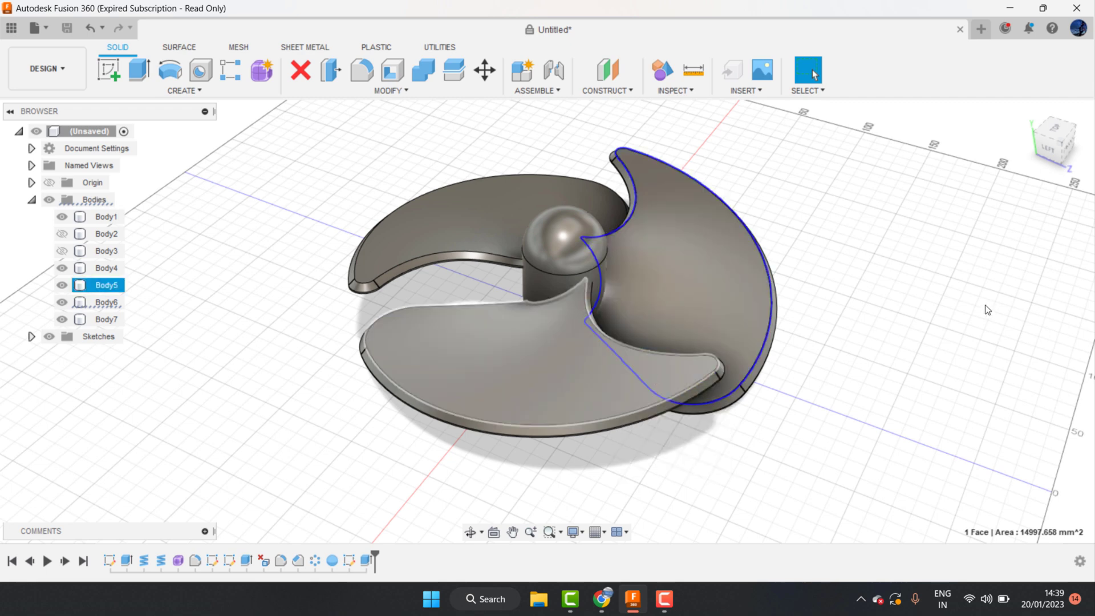
key("a")
scroll(887, 422, "down", 3)
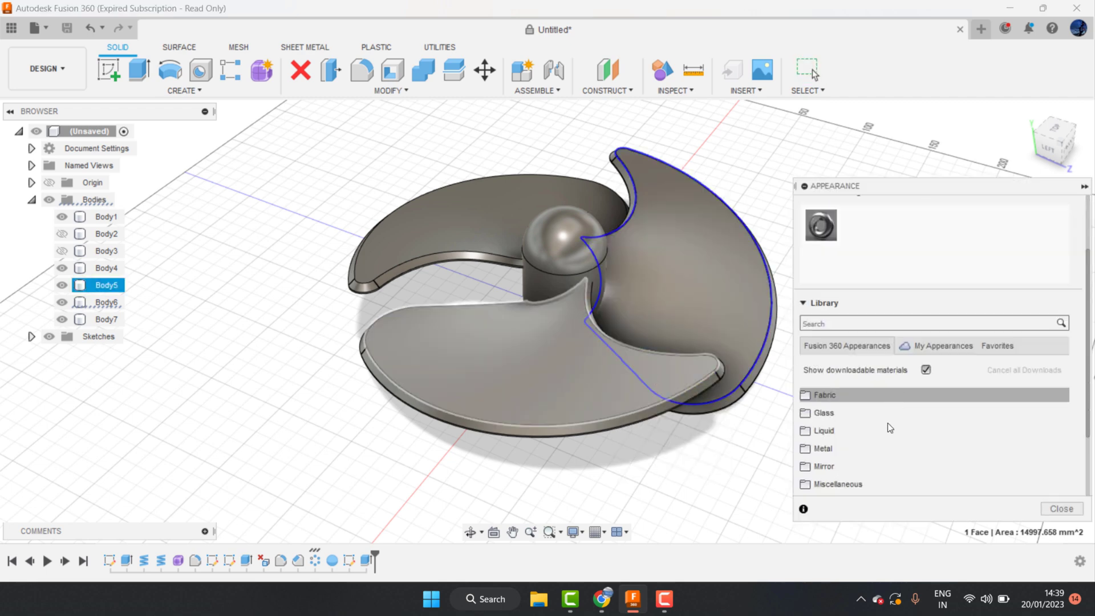
scroll(867, 416, "down", 3)
left_click(822, 363)
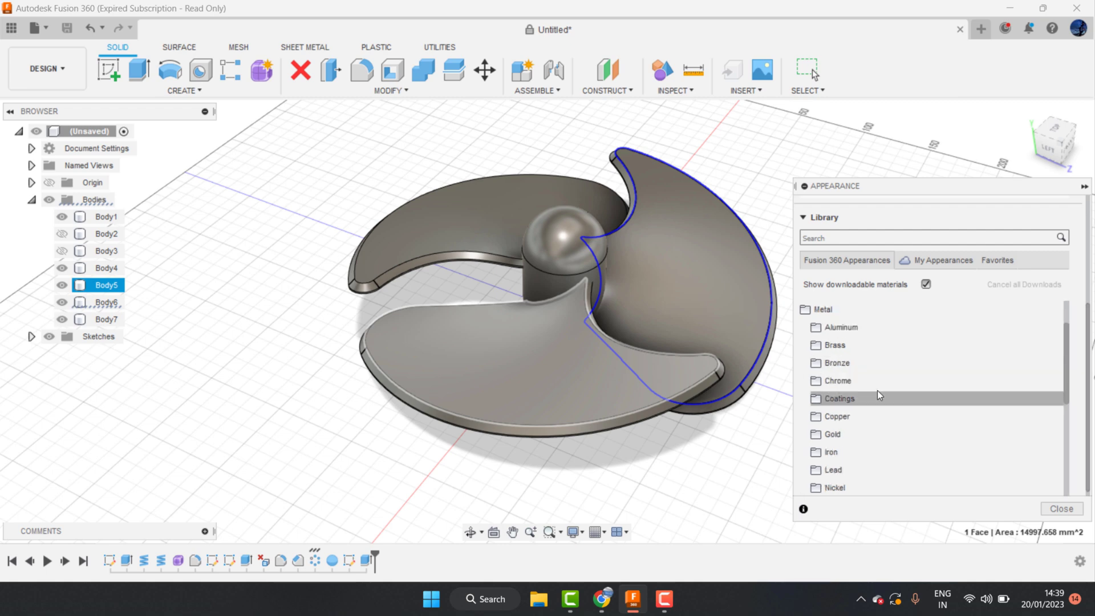
left_click(857, 381)
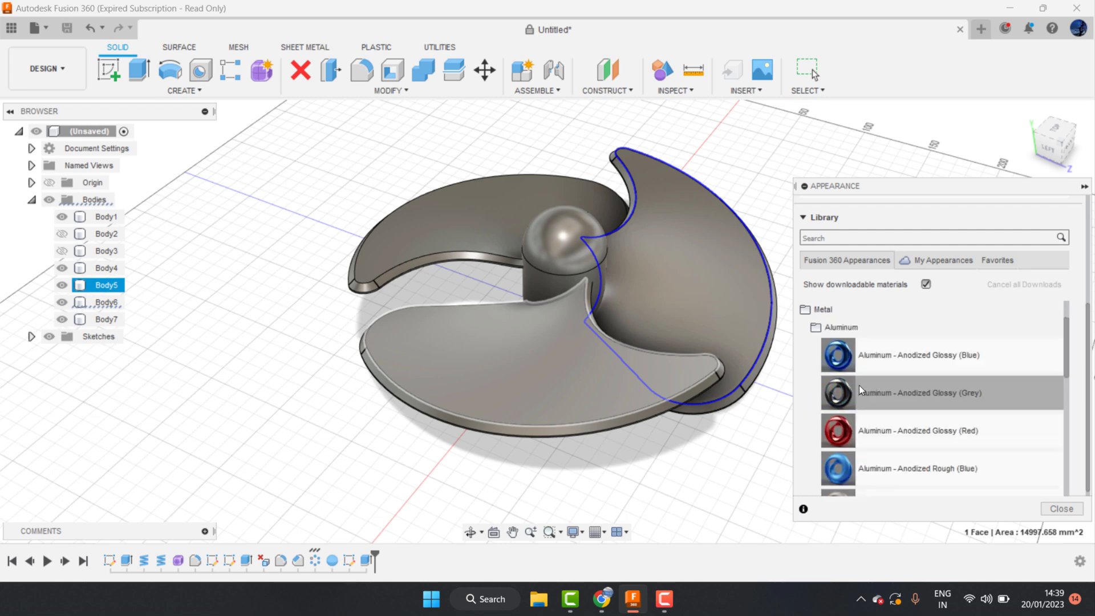
scroll(860, 394, "down", 5)
scroll(861, 406, "up", 3)
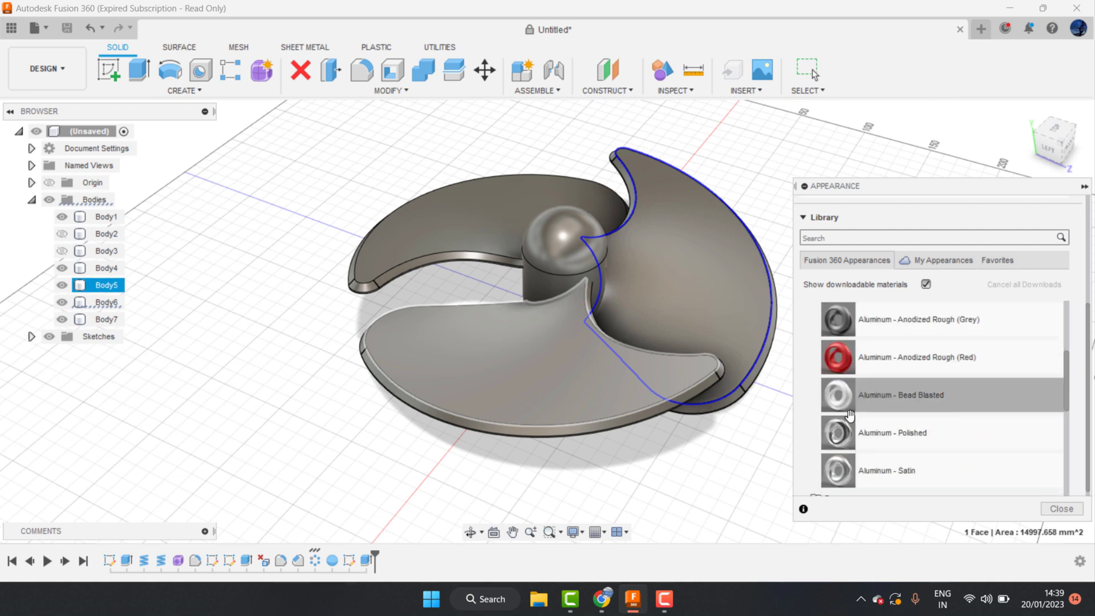
scroll(845, 433, "up", 2)
scroll(844, 434, "down", 2)
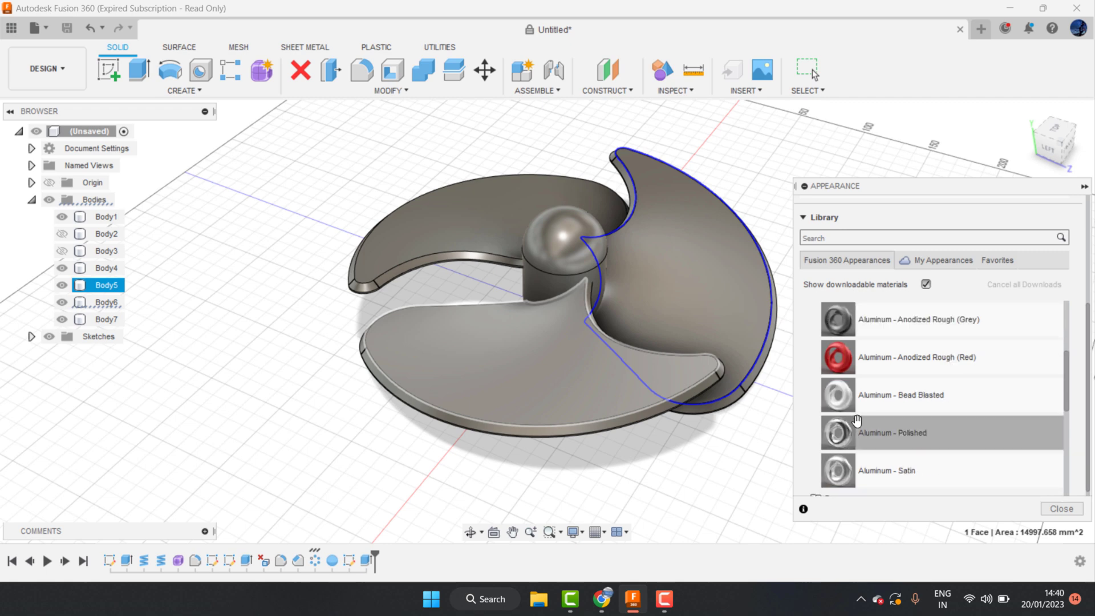
scroll(855, 429, "down", 4)
scroll(856, 425, "up", 3)
scroll(855, 424, "up", 1)
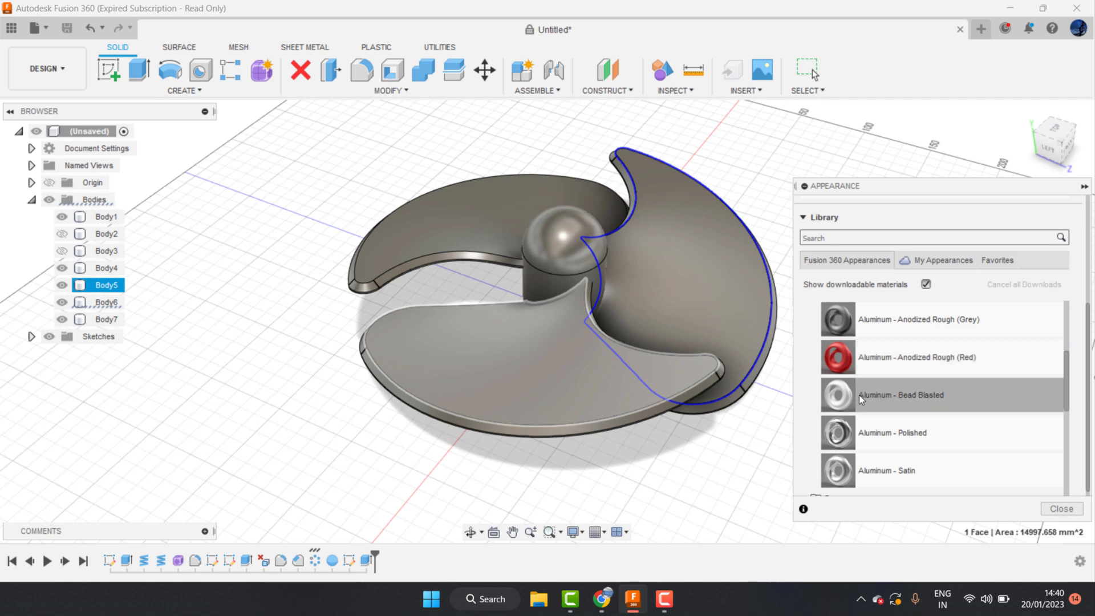
scroll(859, 394, "up", 3)
scroll(858, 395, "up", 2)
scroll(855, 393, "down", 5)
scroll(855, 394, "down", 2)
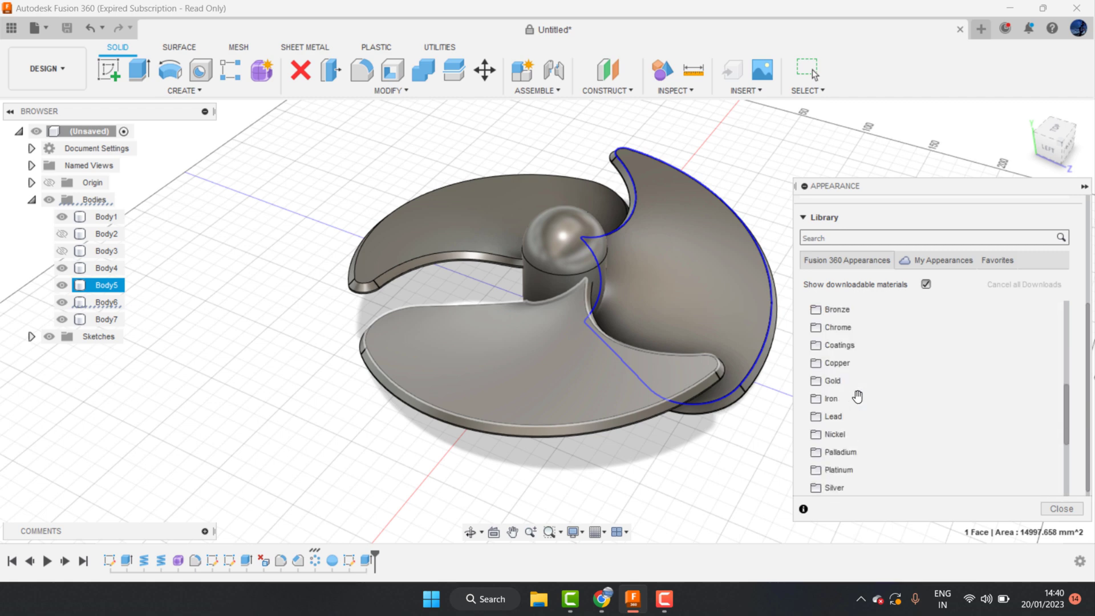
scroll(855, 399, "up", 2)
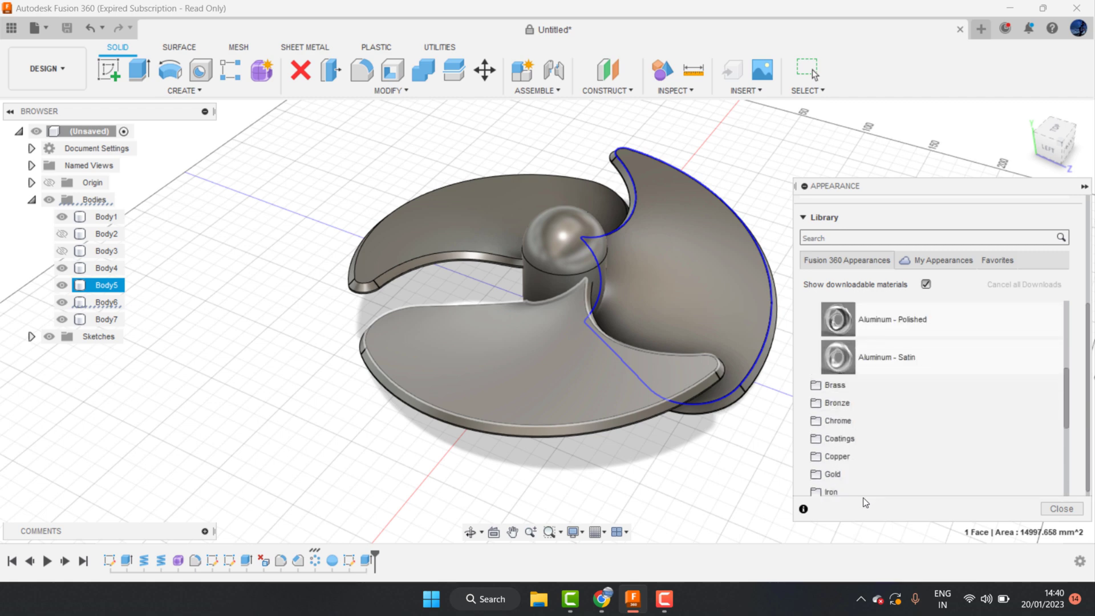
Drag the Metal > Chrome appearance onto the blades, the hub and the dome
left_click(843, 385)
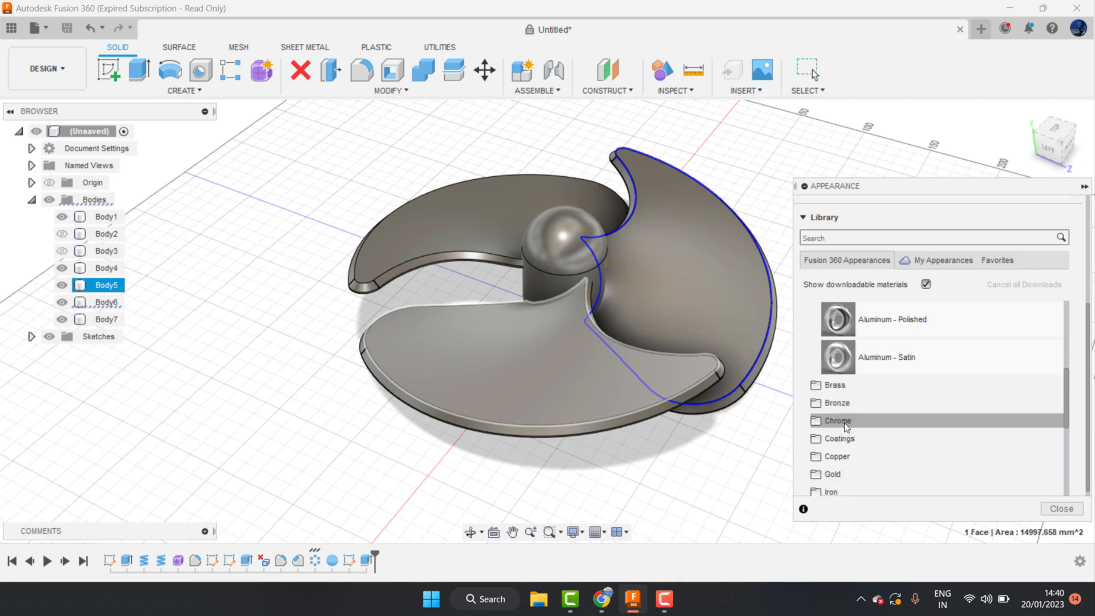
left_click(843, 421)
scroll(843, 422, "down", 3)
scroll(844, 422, "up", 3)
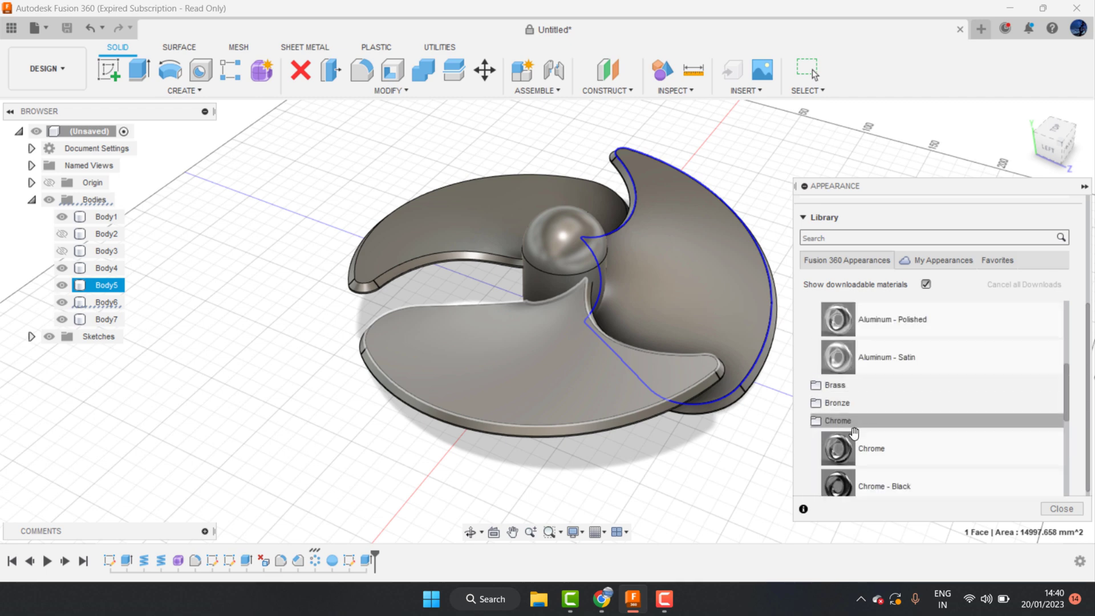
mouse_move(838, 448)
left_mouse_down()
mouse_move(621, 306)
mouse_move(642, 337)
mouse_move(540, 335)
left_mouse_up()
left_click_drag(834, 464, 494, 232)
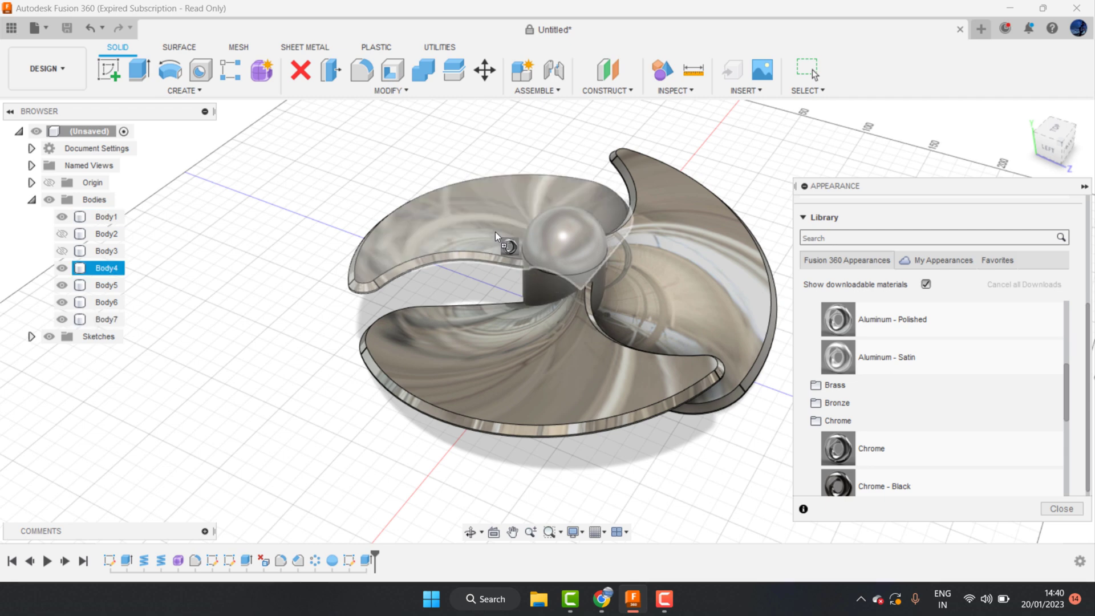
left_click_drag(837, 449, 543, 275)
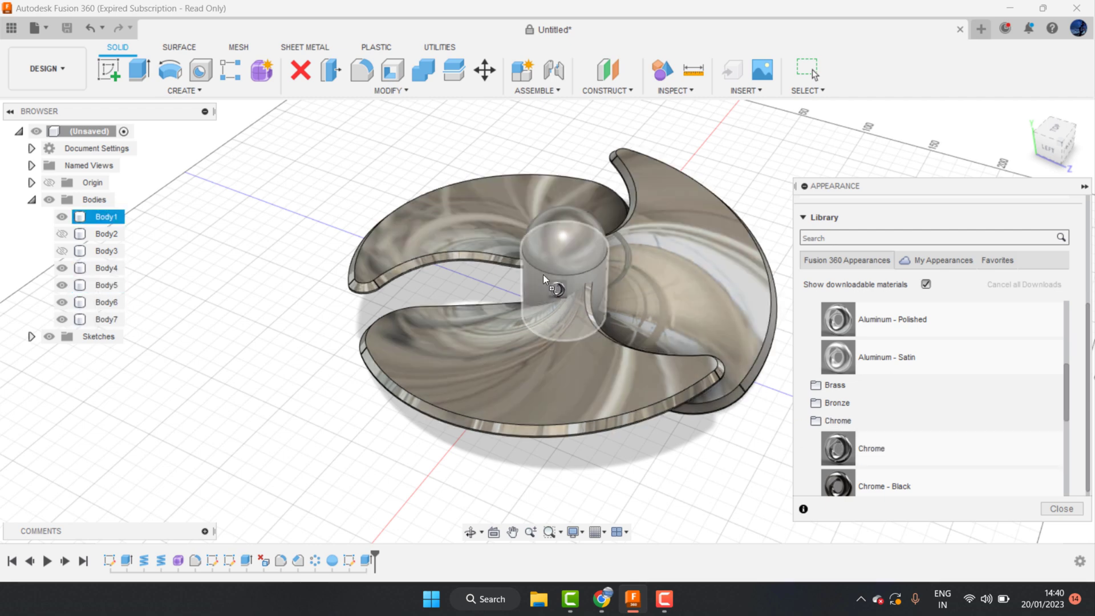
left_click_drag(826, 446, 551, 227)
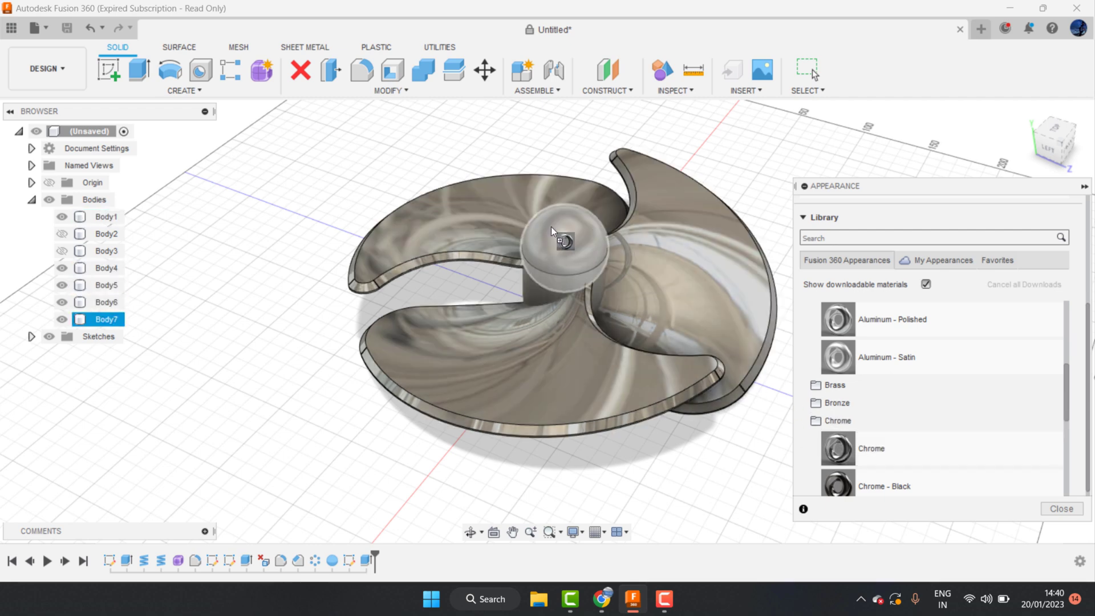
Collapse the appearance library and adjust the zoom
scroll(698, 204, "down", 2)
scroll(698, 204, "down", 2)
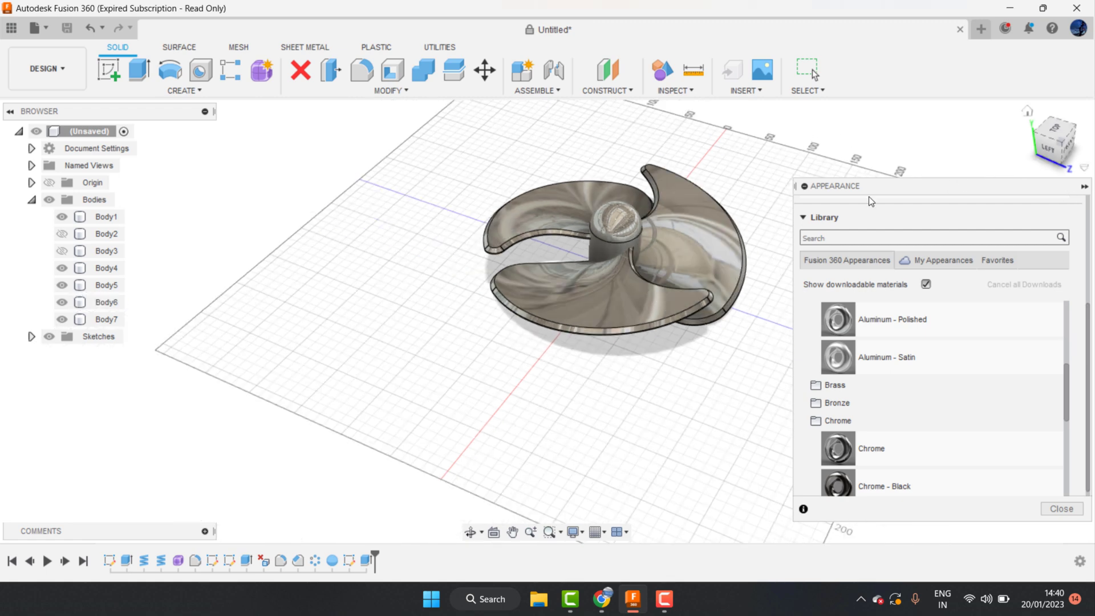
left_click(1081, 188)
scroll(656, 188, "up", 2)
scroll(615, 153, "up", 2)
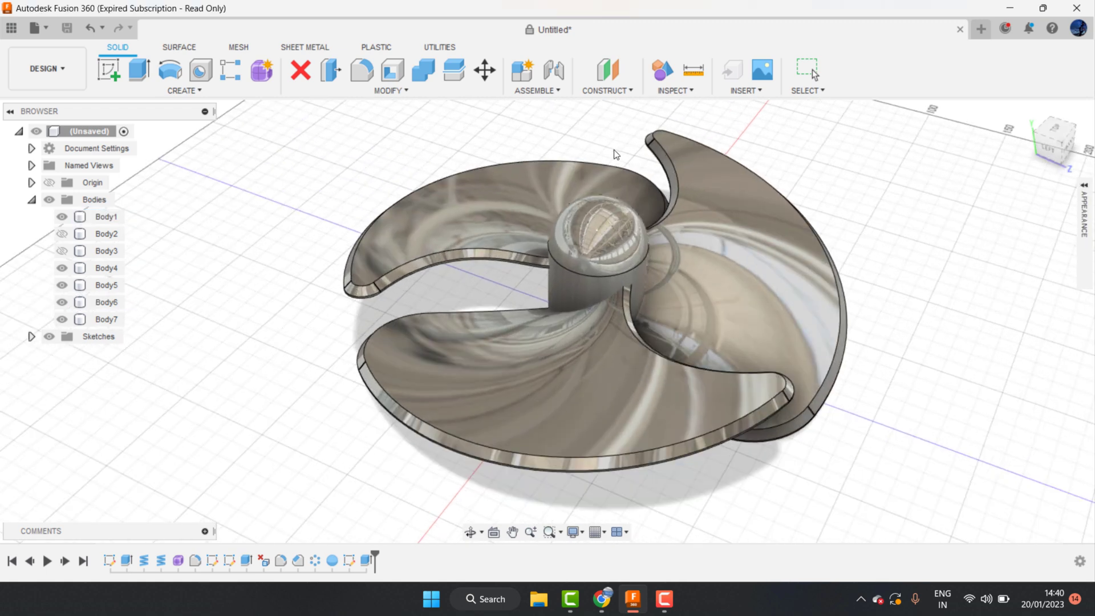
Switch to the Render workspace, run an in-canvas render, stop it, and open Appearance
left_click(63, 73)
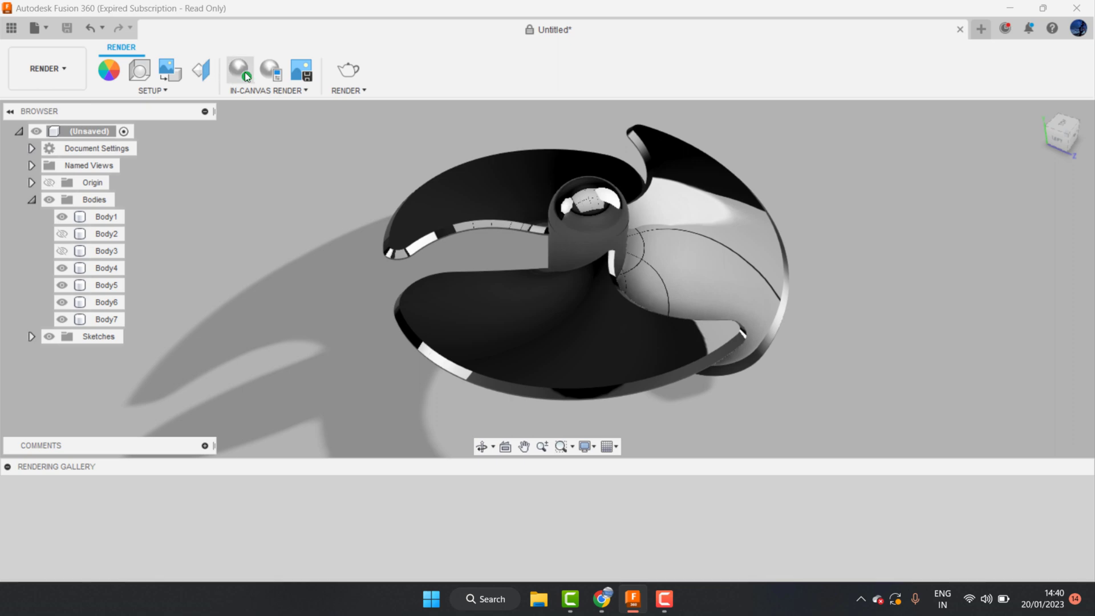
left_click(244, 72)
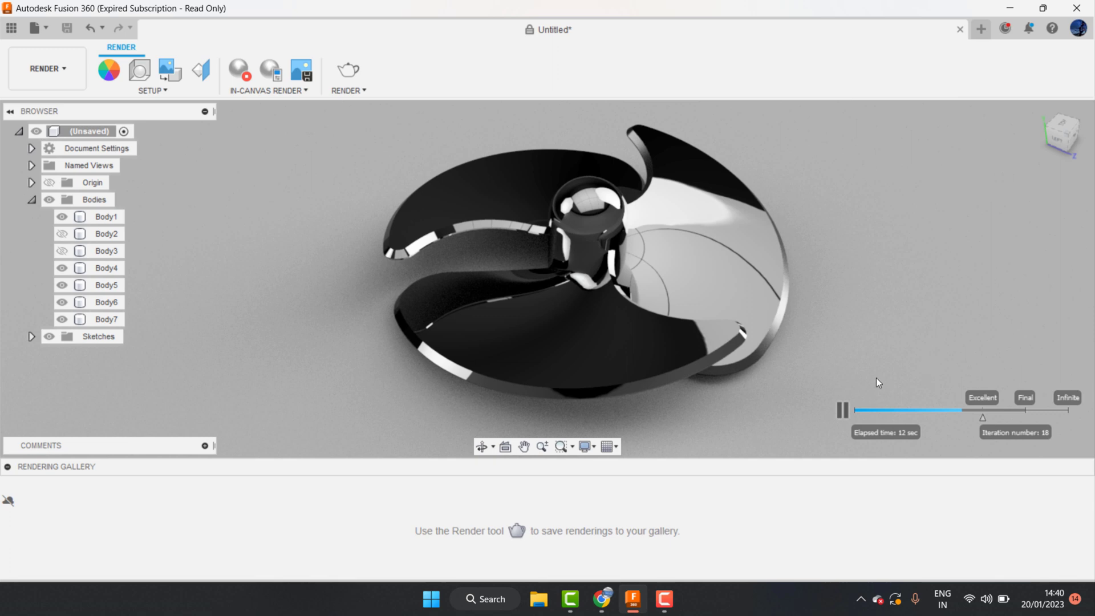
left_click(122, 74)
left_click(240, 69)
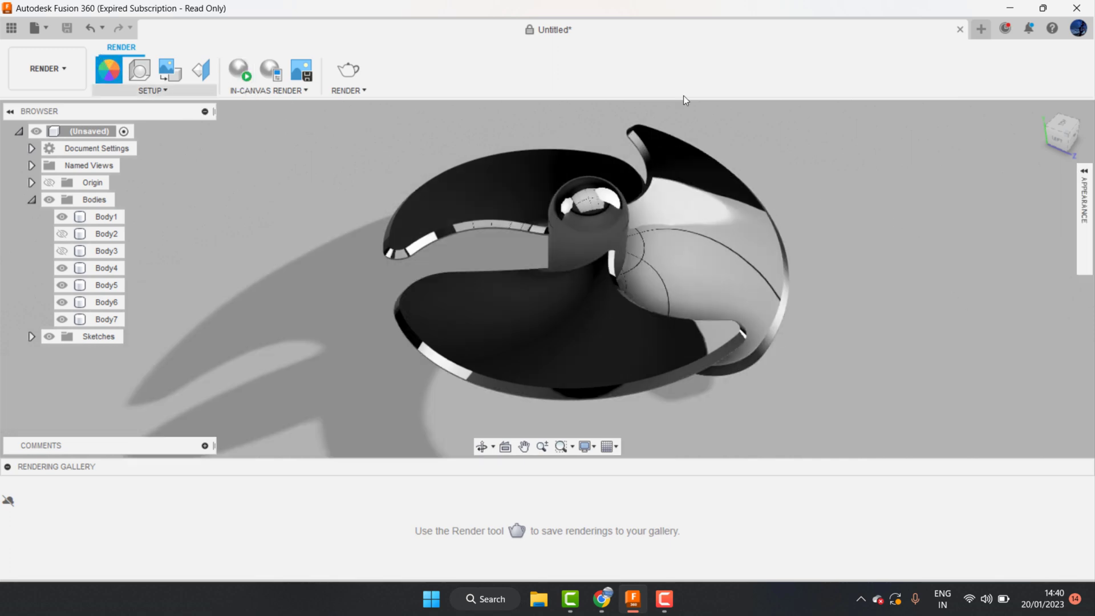
Apply Aluminum - Anodized Rough (Grey) to the fan body, removing face appearances, then reapply it to both blades
left_click(1084, 217)
scroll(912, 280, "down", 5)
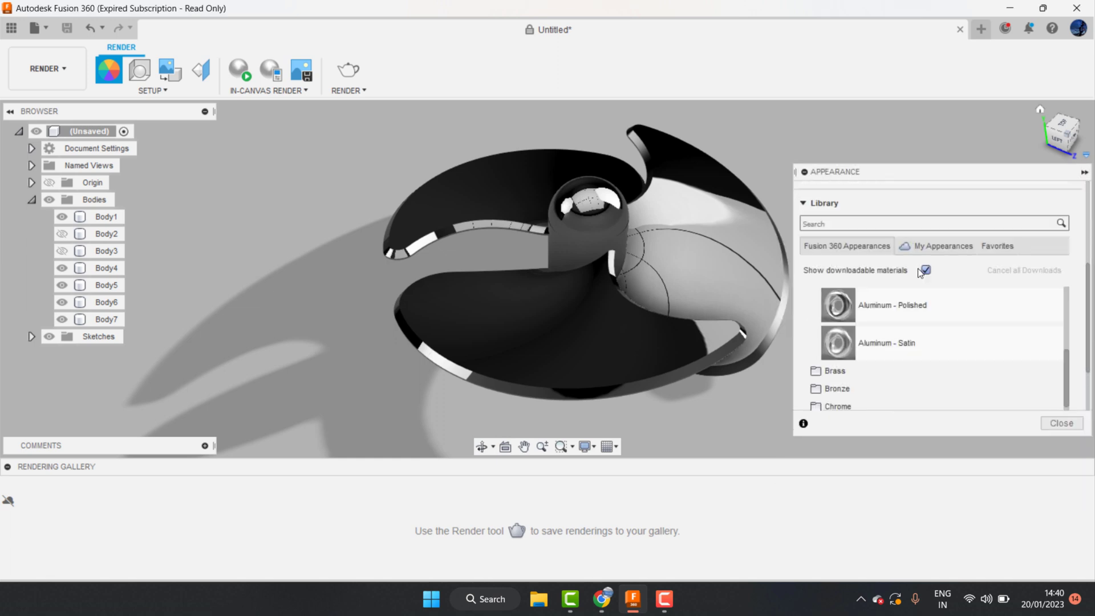
scroll(899, 287, "down", 3)
scroll(891, 296, "up", 2)
scroll(884, 316, "down", 2)
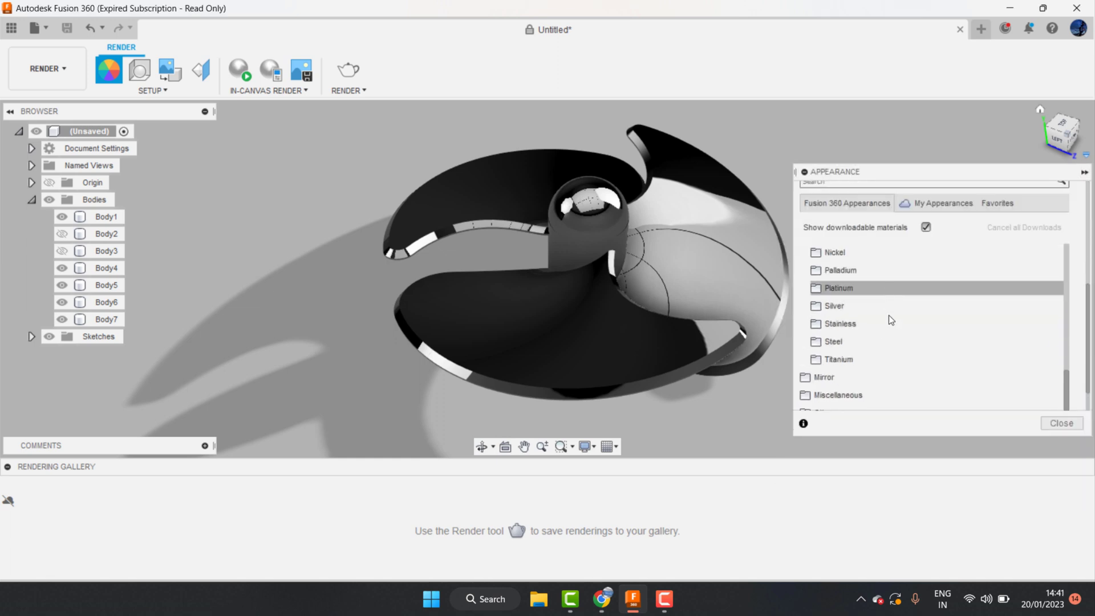
scroll(856, 331, "up", 5)
scroll(852, 294, "up", 3)
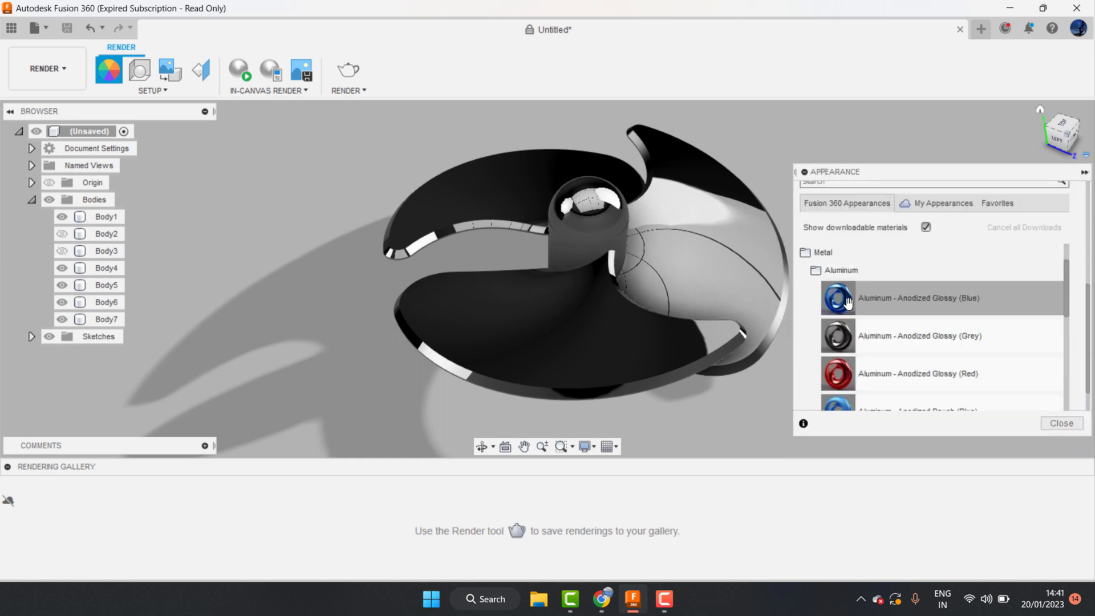
scroll(852, 293, "down", 3)
left_click_drag(842, 267, 667, 232)
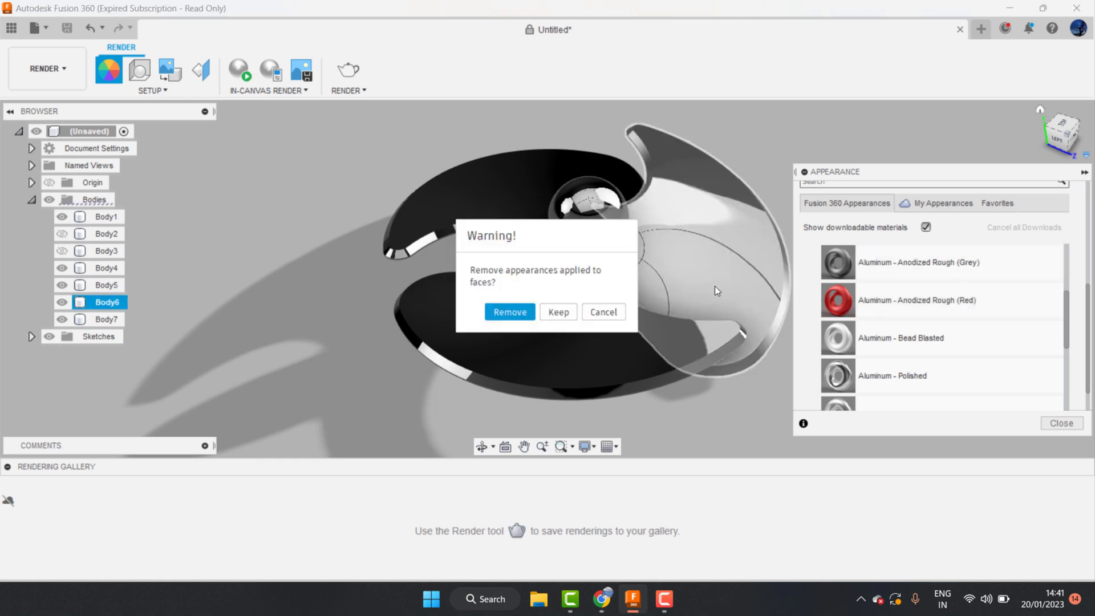
left_click(513, 311)
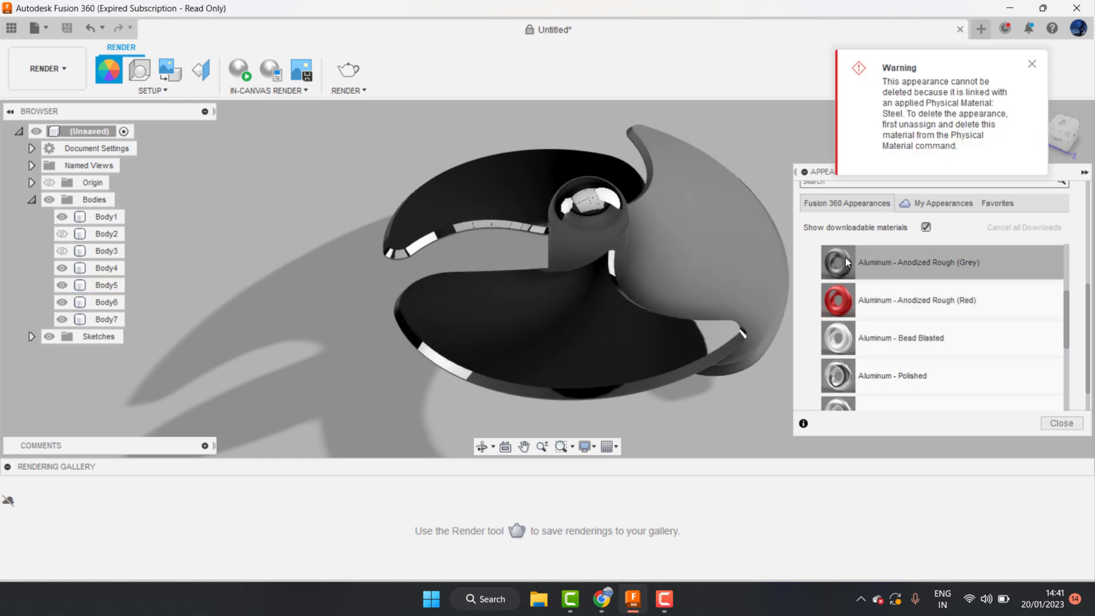
left_click_drag(837, 264, 528, 350)
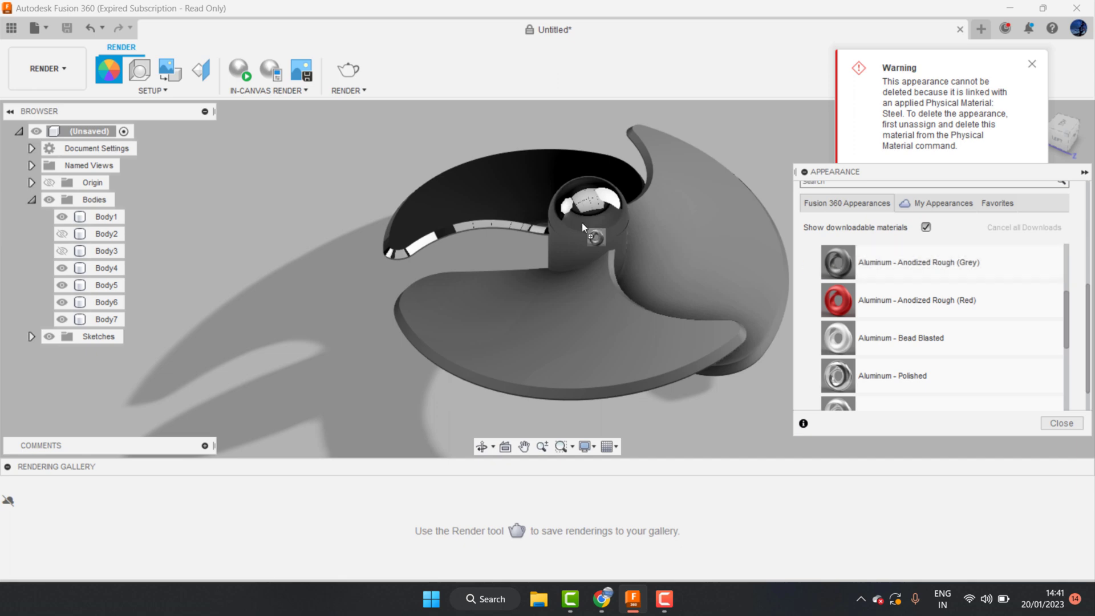
left_click_drag(822, 270, 501, 188)
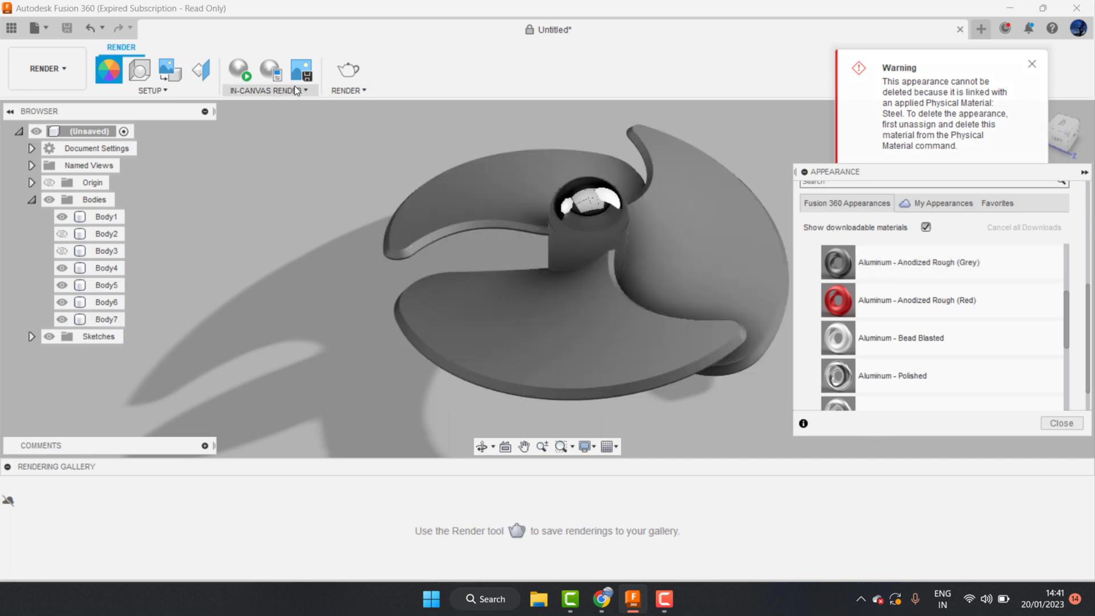
Restart the in-canvas render, clear the model selection, and collapse the appearance library
left_click(239, 69)
left_click(573, 195)
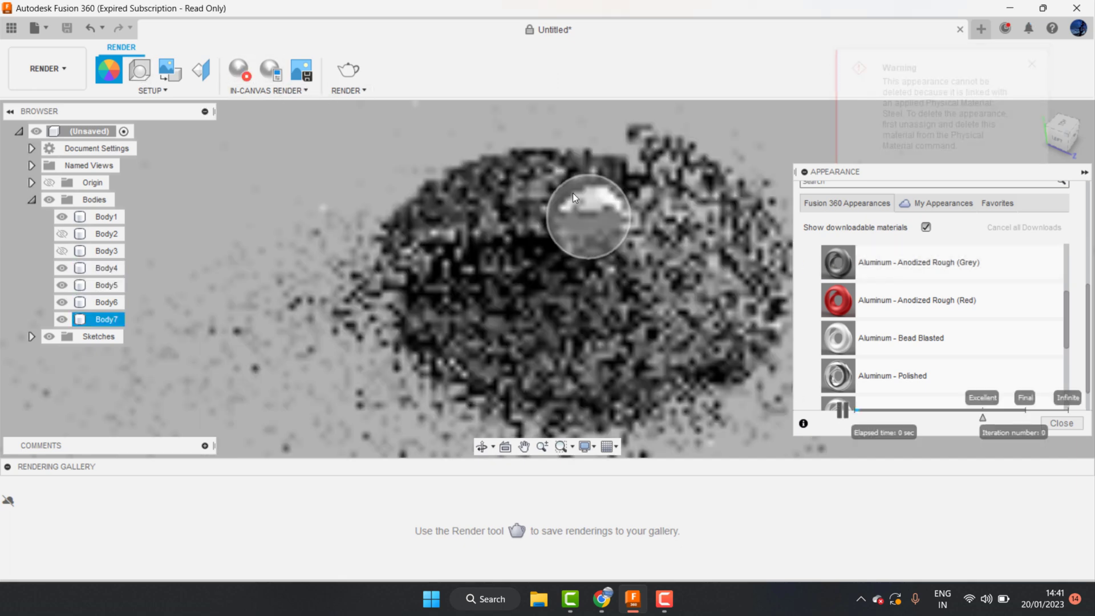
left_click(392, 405)
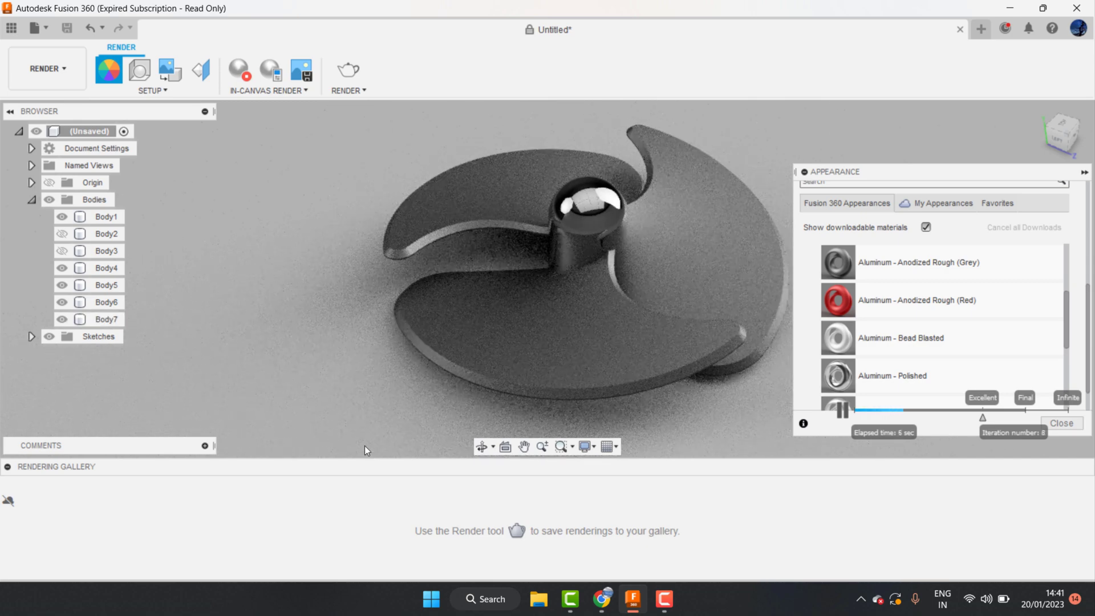
left_click(1084, 173)
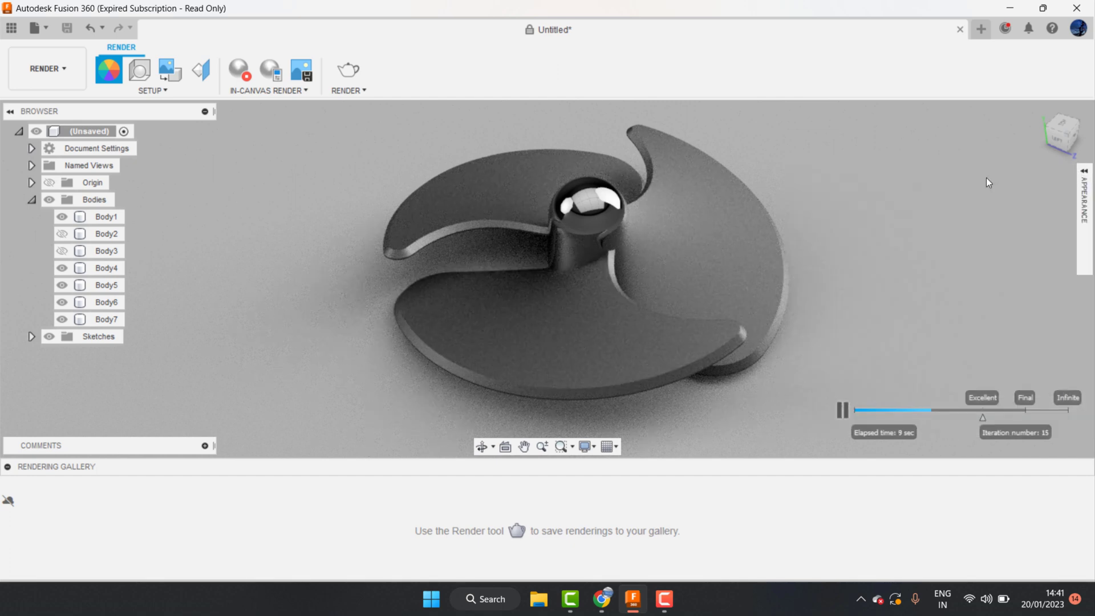